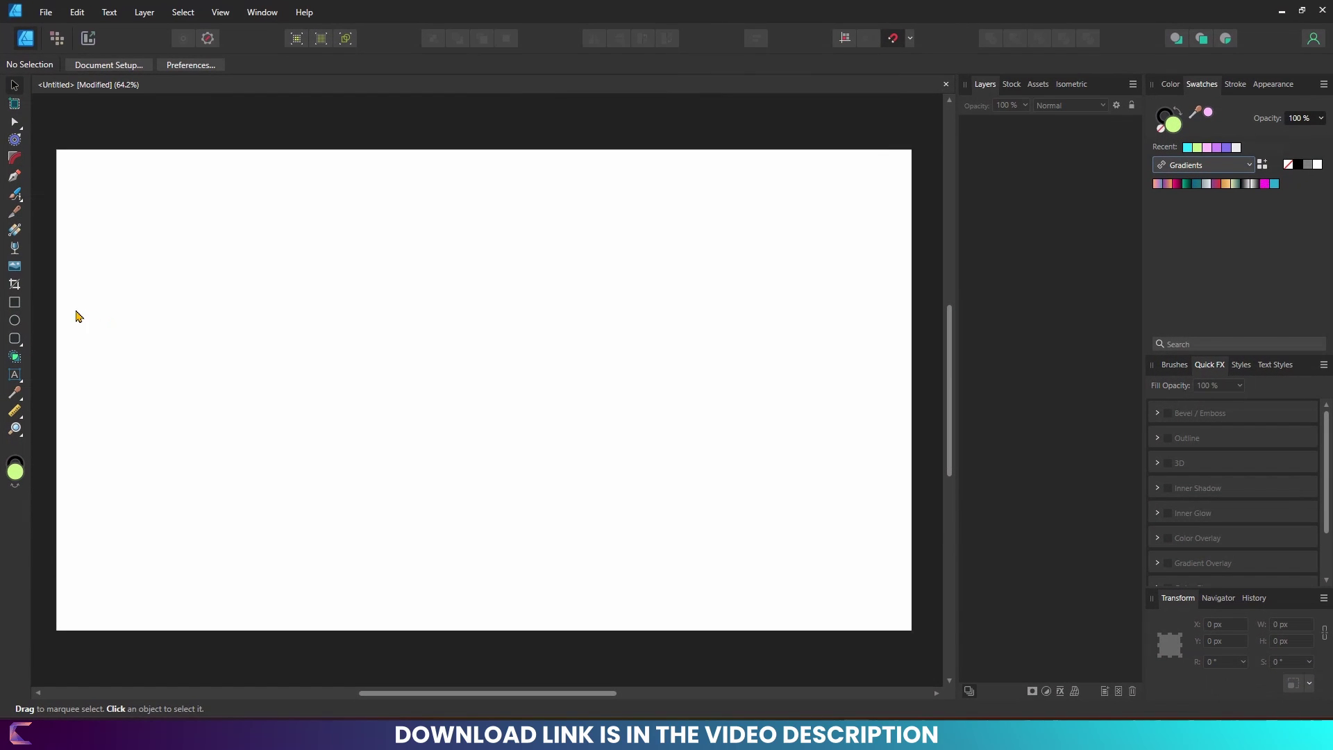
Step: Draw a full-canvas rectangle and fill it with a teal-to-near-black green gradient swatch
click(13, 303)
mouse_move(57, 151)
mouse_down()
mouse_move(856, 627)
mouse_move(912, 631)
mouse_up()
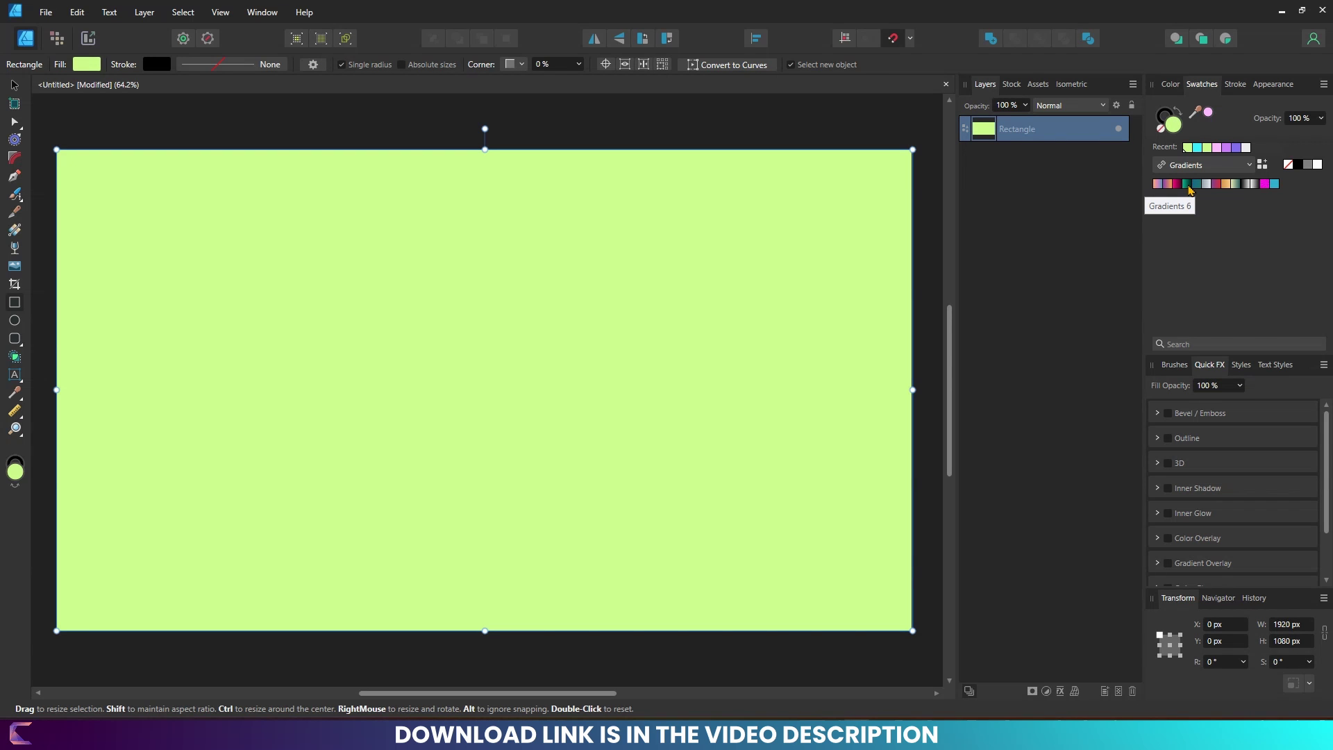
drag(423, 324, 427, 324)
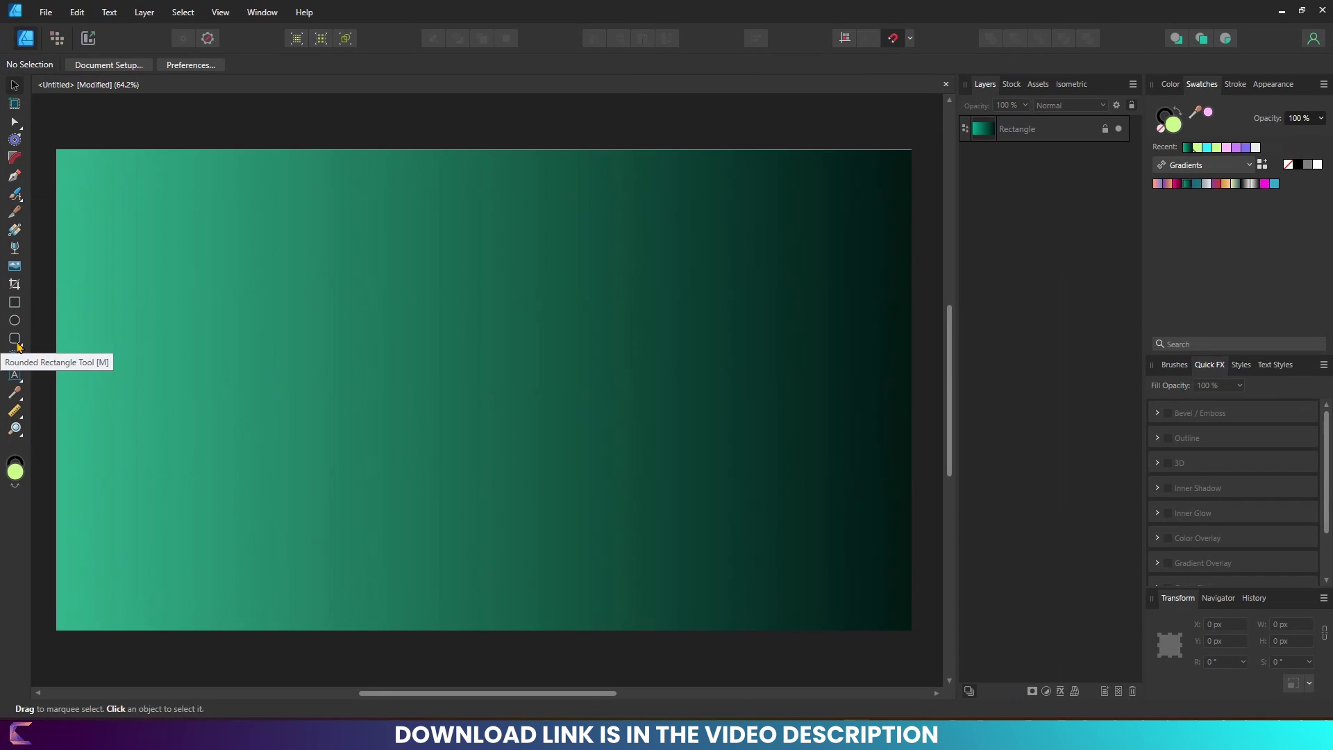
Step: Draw a rounded square near the canvas centre with the Rounded Rectangle Tool
click(18, 346)
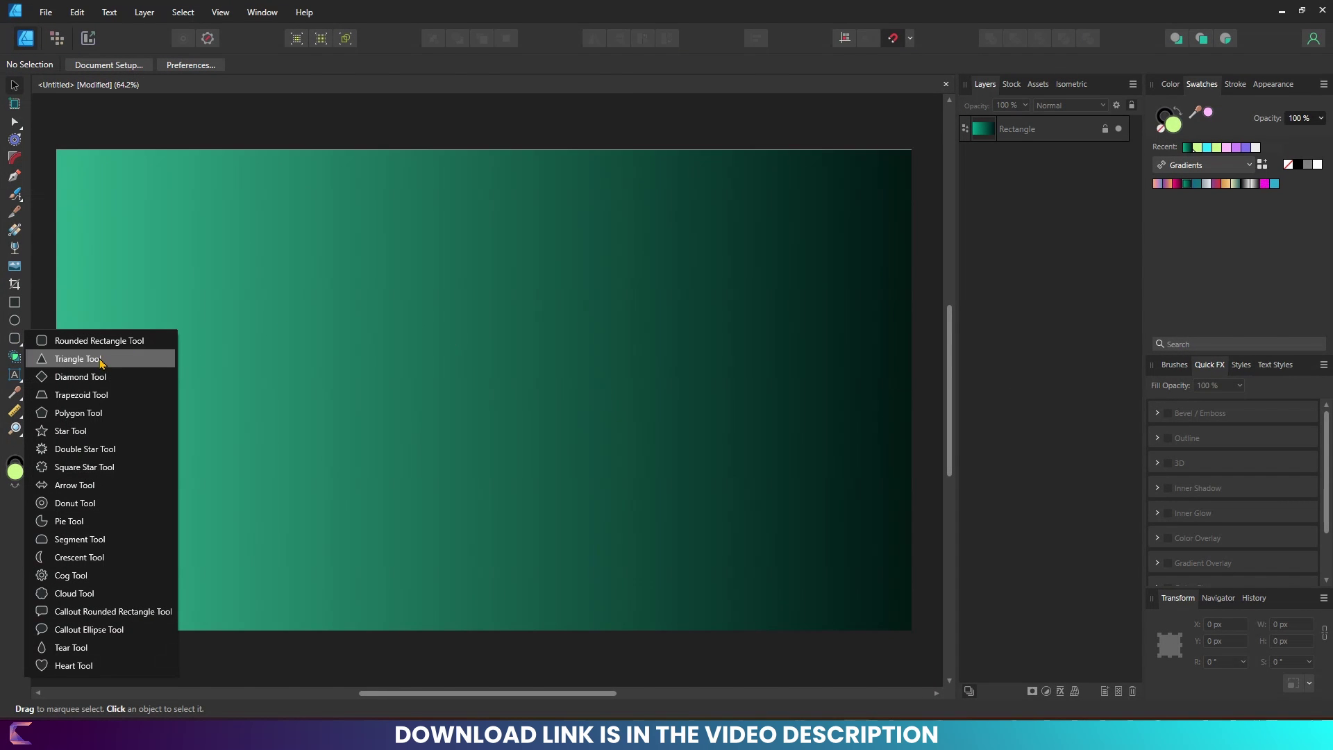
click(90, 340)
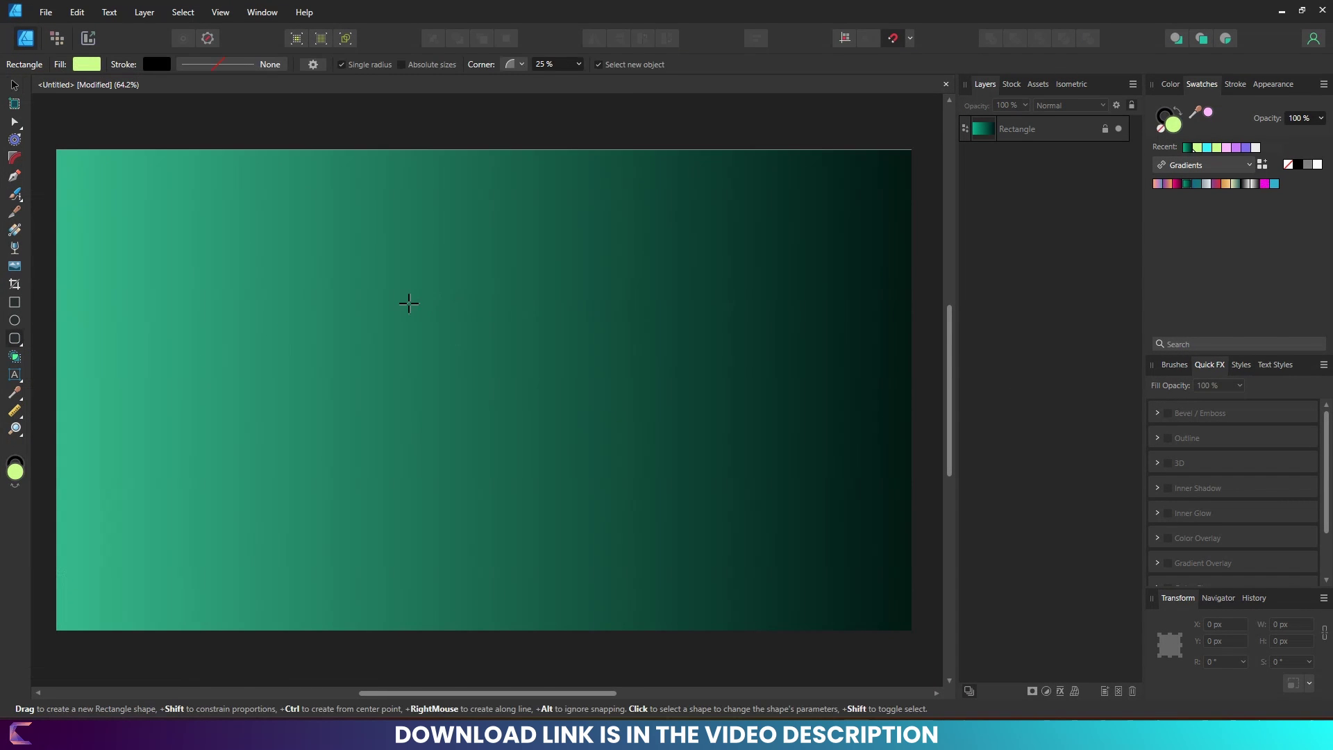
drag(409, 303, 615, 478)
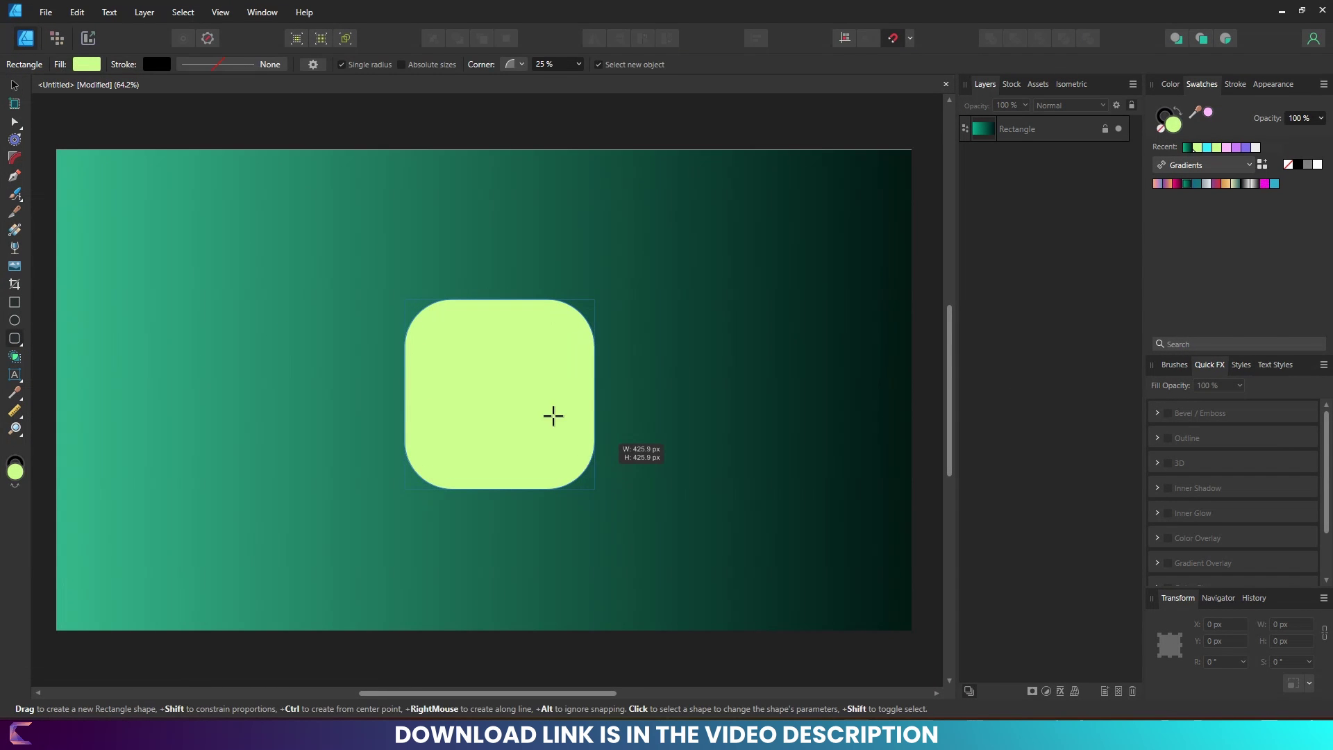
drag(531, 379, 530, 379)
click(14, 87)
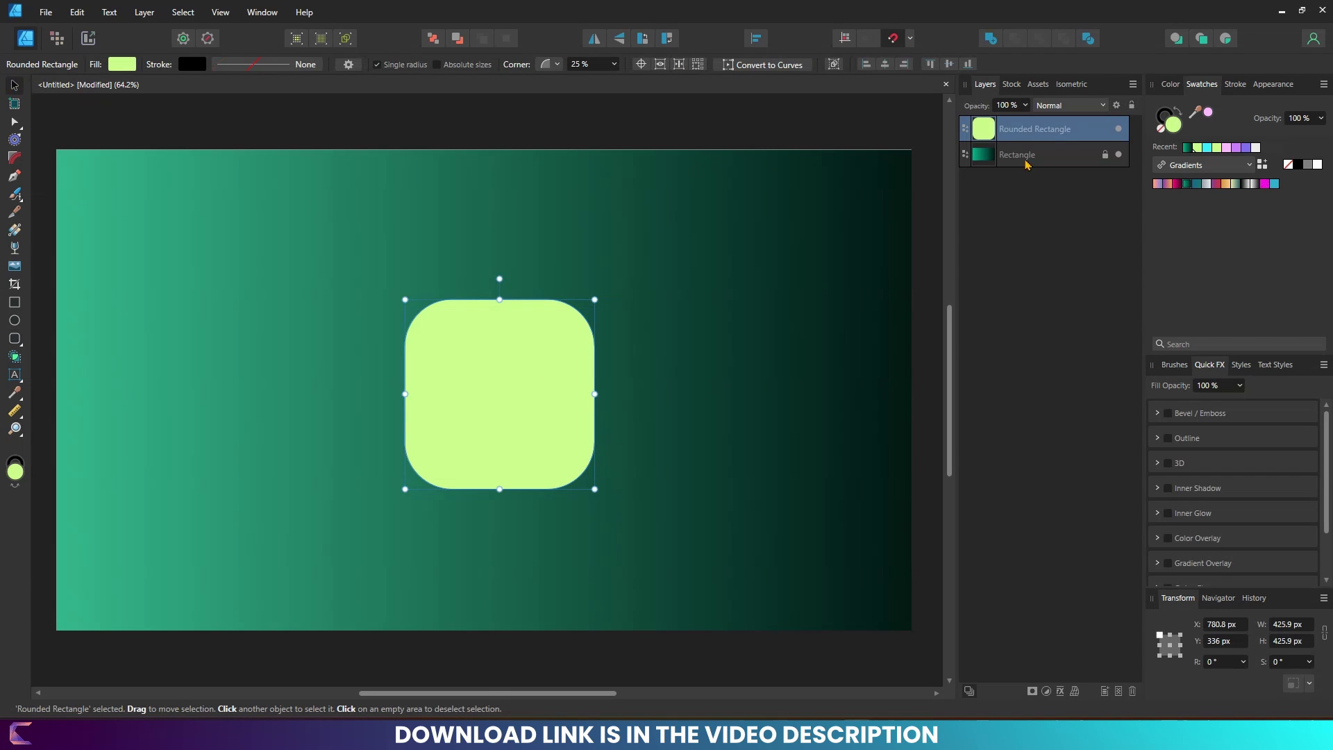
Step: Set up the isometric grid and fit the rounded square onto the front plane
click(1072, 85)
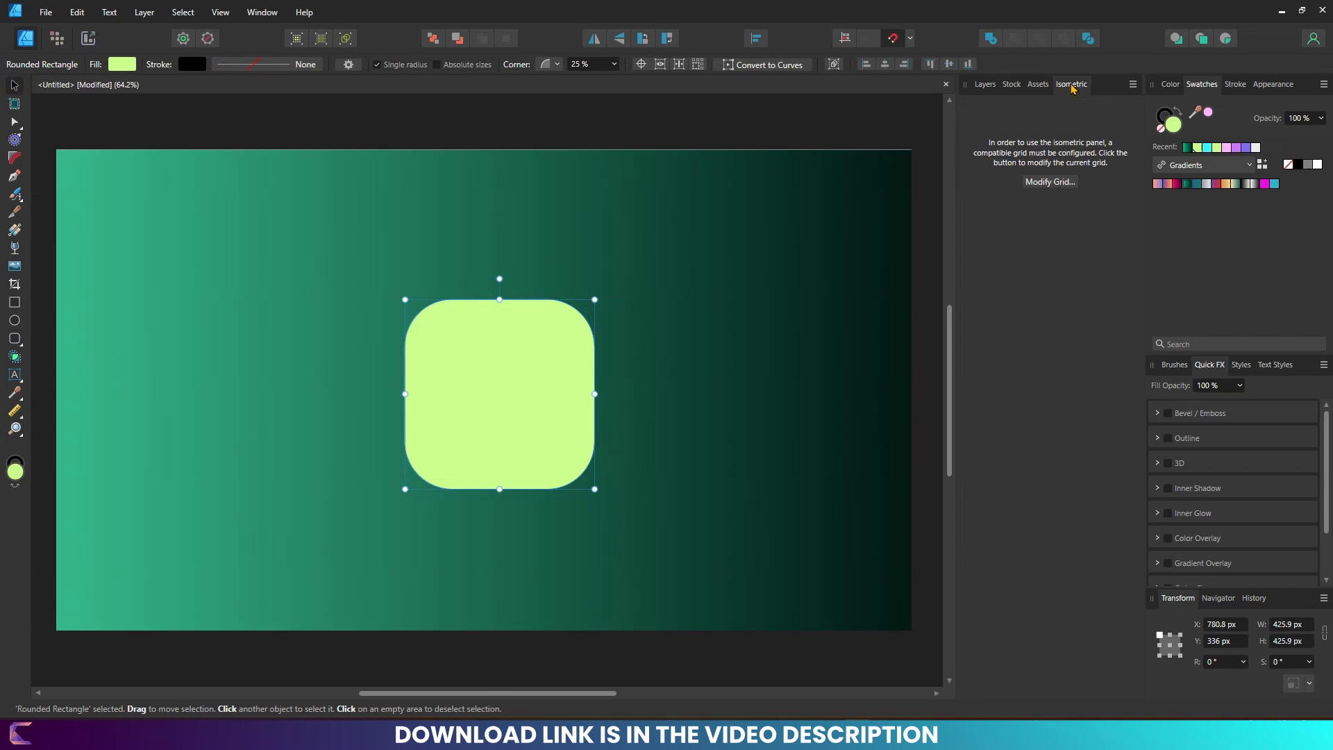
click(1049, 181)
click(844, 562)
click(1014, 137)
click(986, 223)
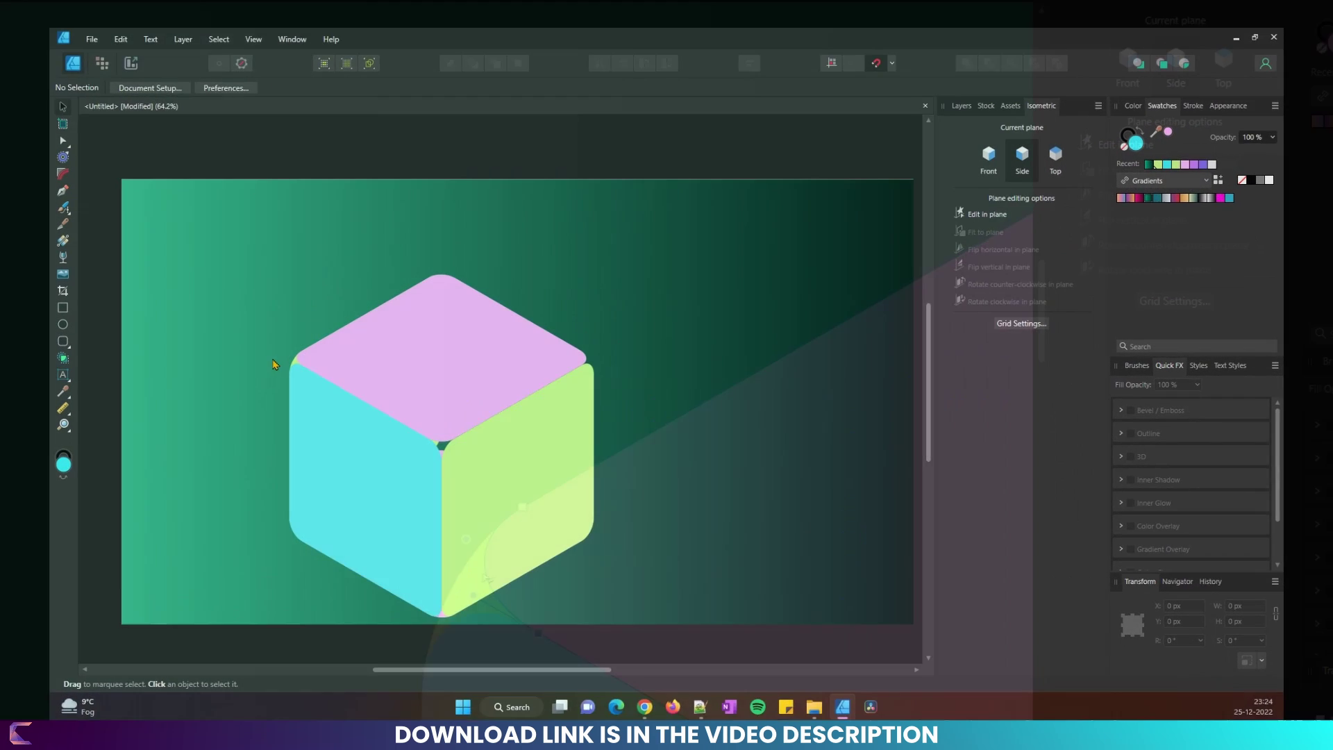
Step: Convert the pink top face and cyan face into editable curves
scroll(238, 361, up, 3)
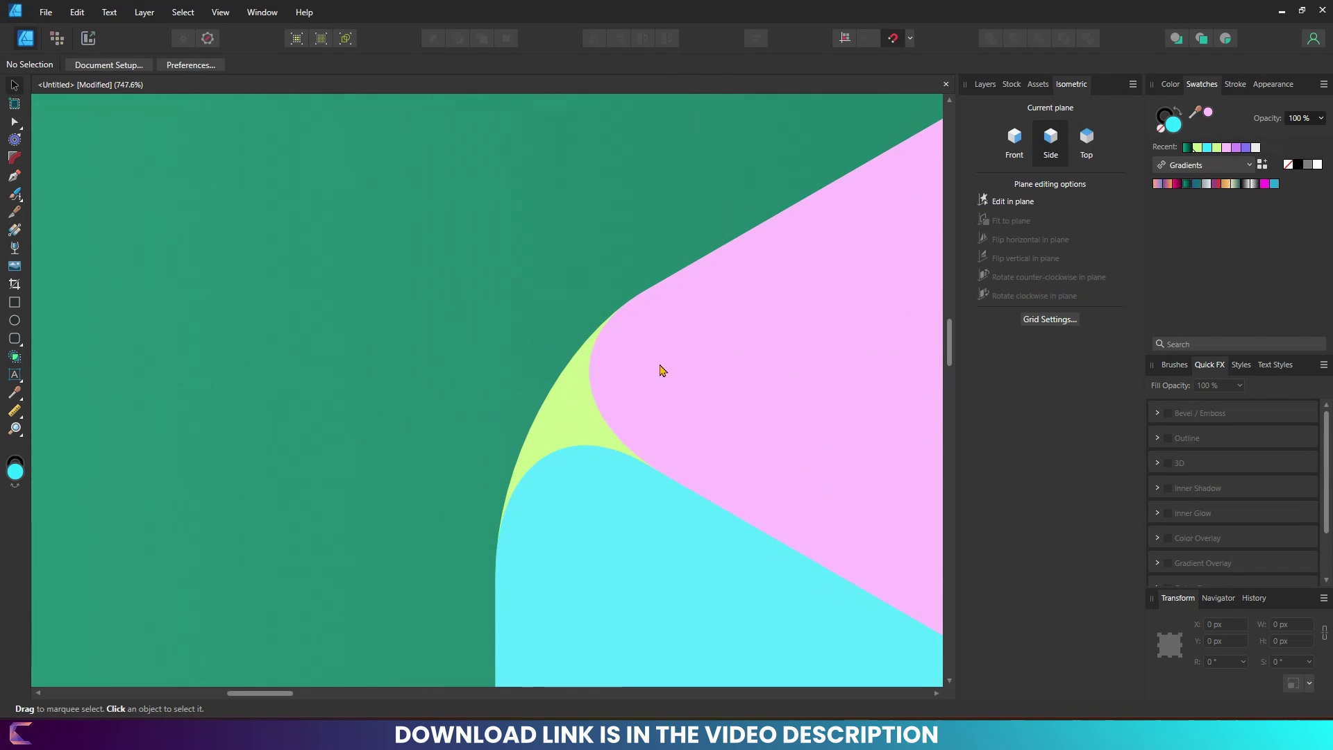
click(662, 371)
scroll(661, 375, down, 10)
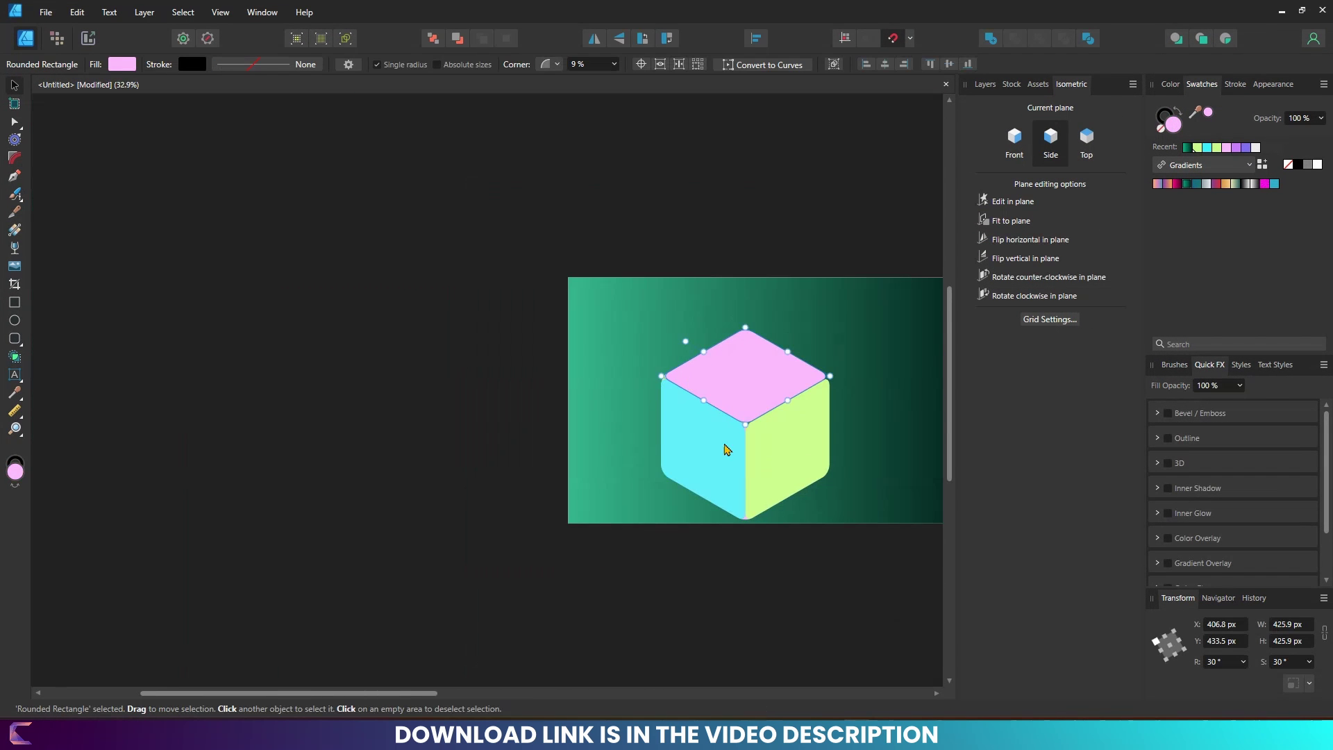
shift+click(709, 467)
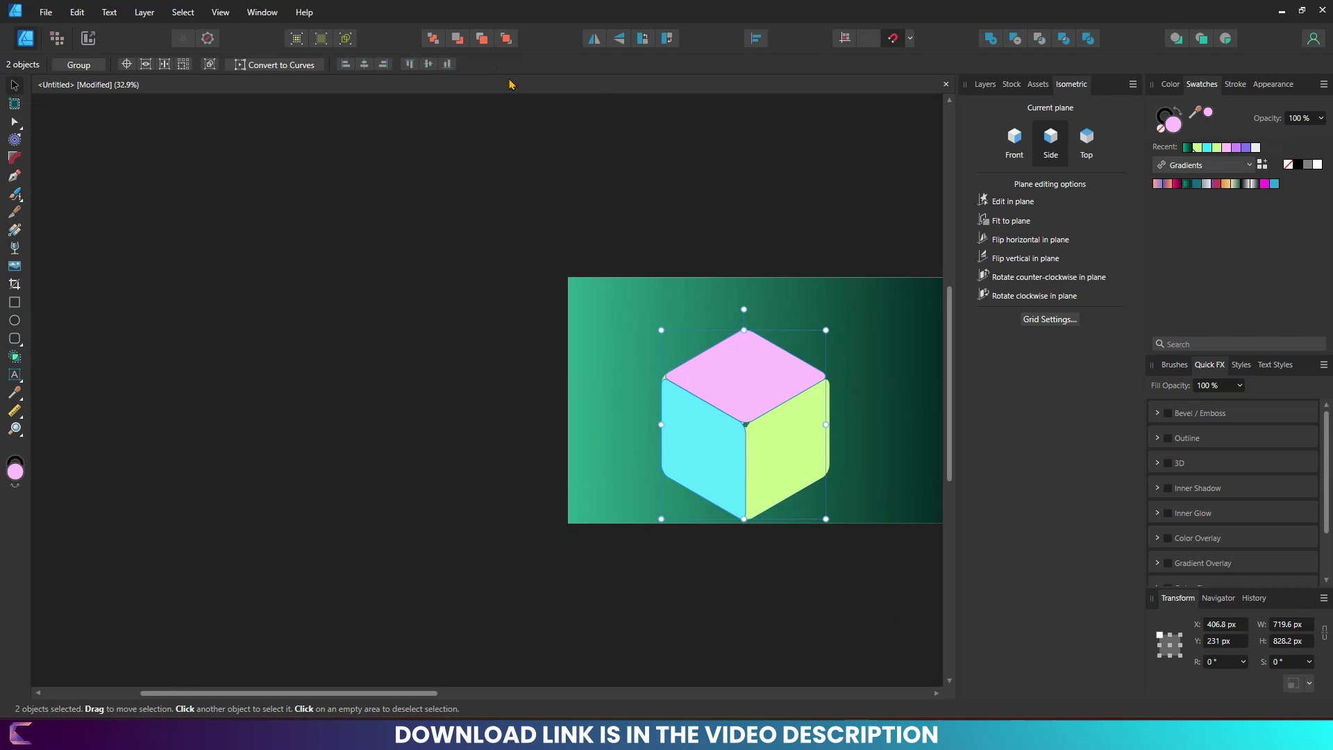
key(ctrl+Return)
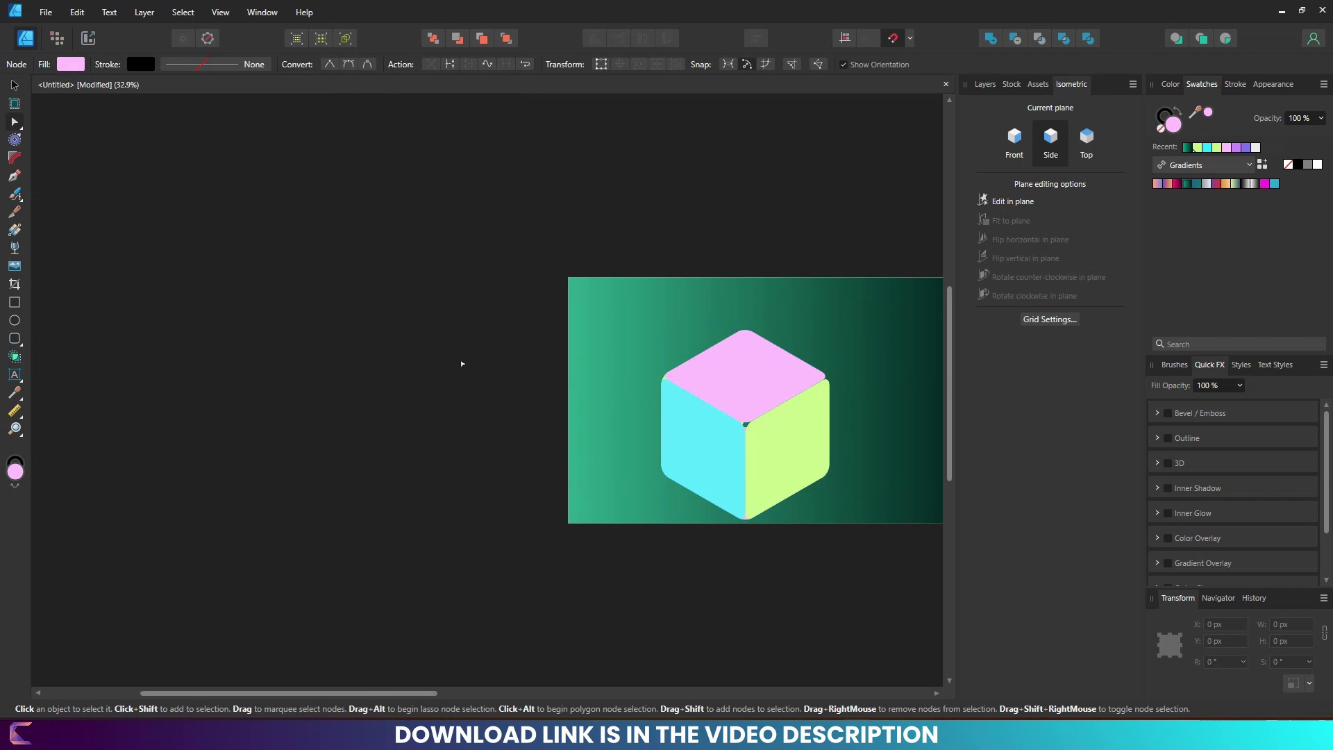
Step: Select the pink face's left corner node and pull the curve to tighten it
scroll(541, 368, up, 8)
scroll(564, 369, up, 3)
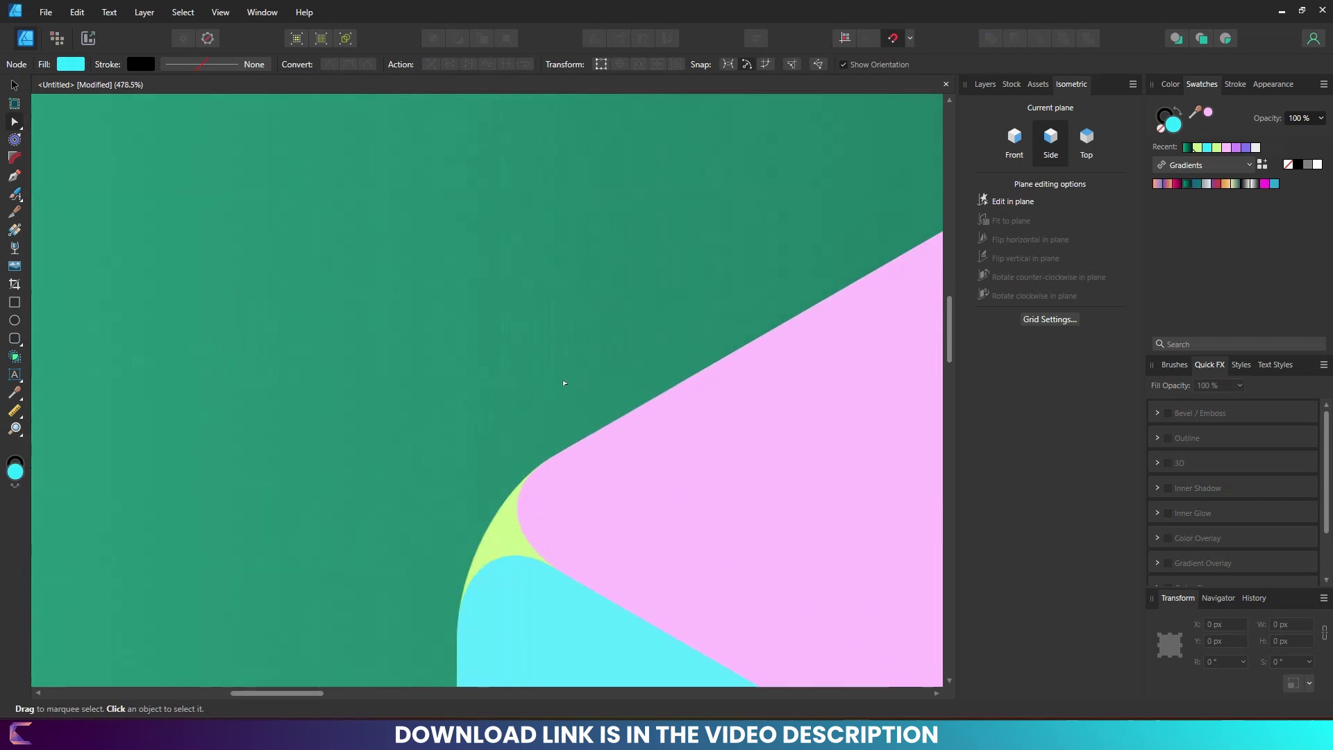
click(551, 534)
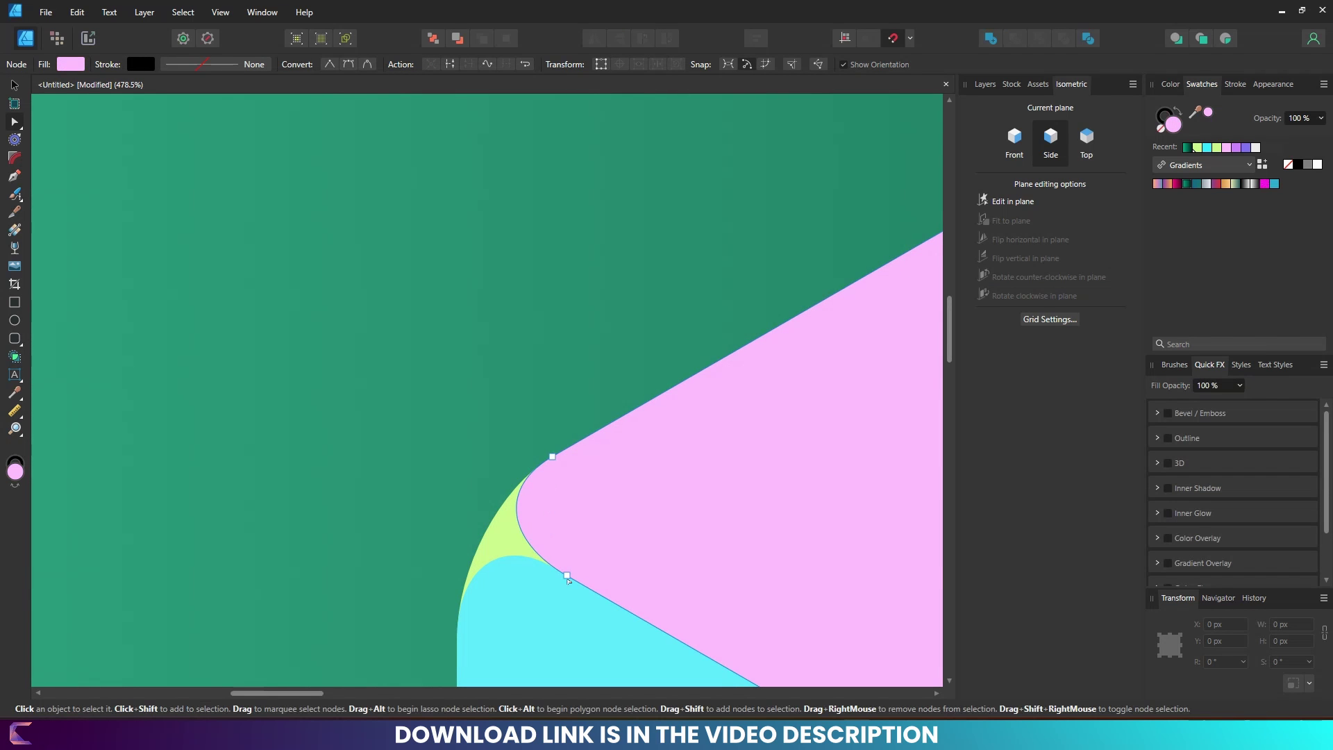
scroll(576, 541, down, 1)
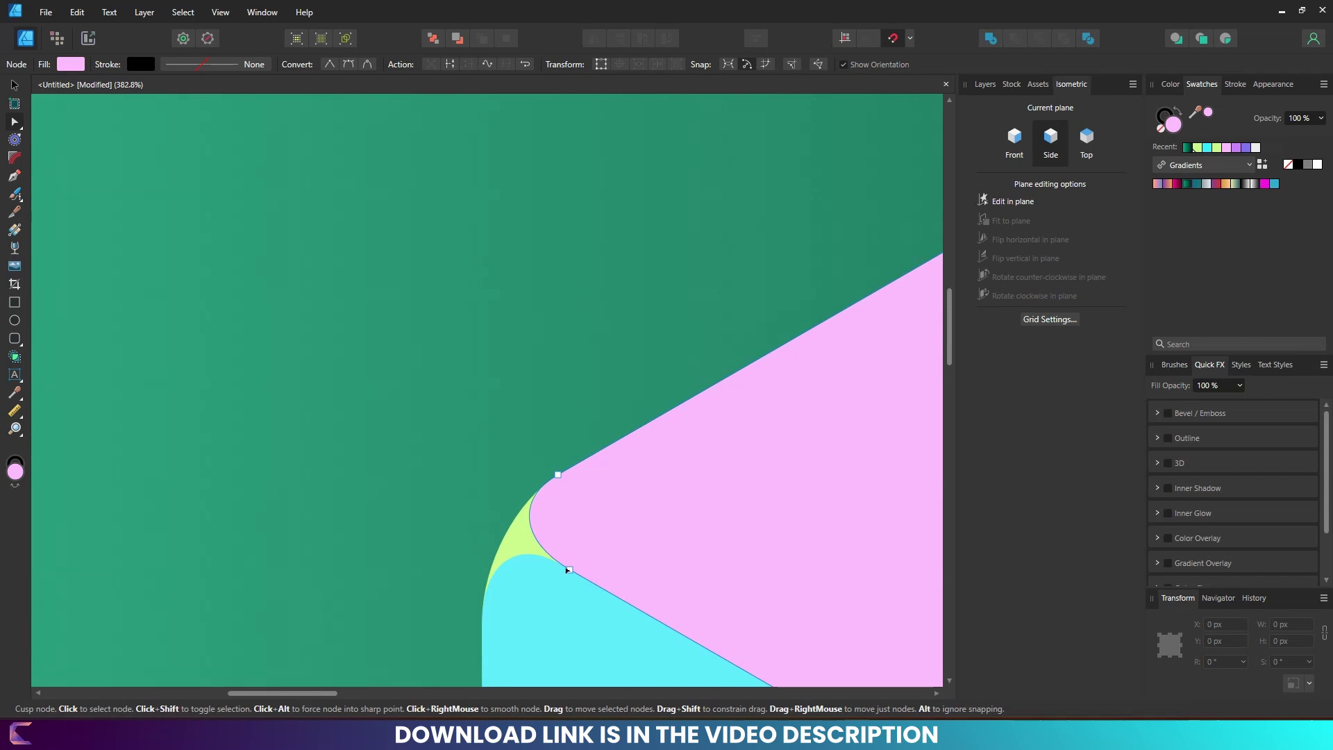
click(570, 570)
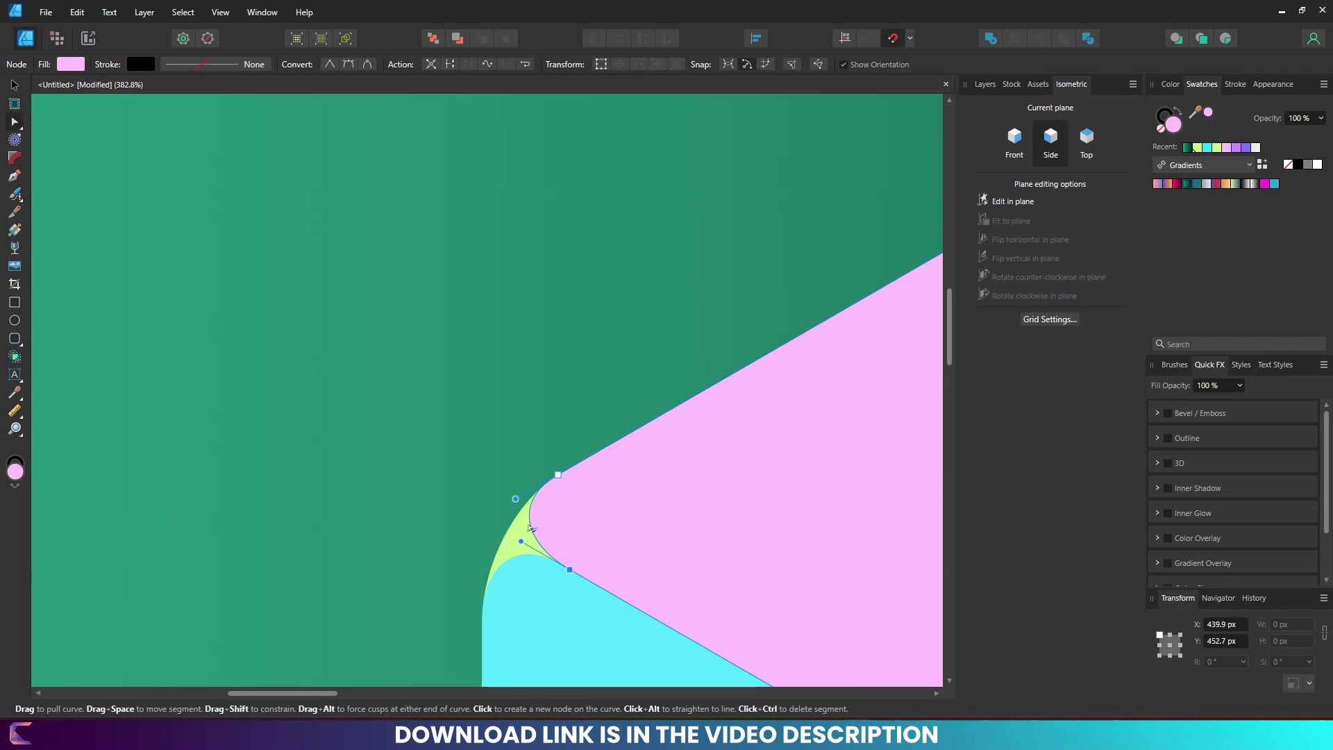
drag(525, 530, 529, 532)
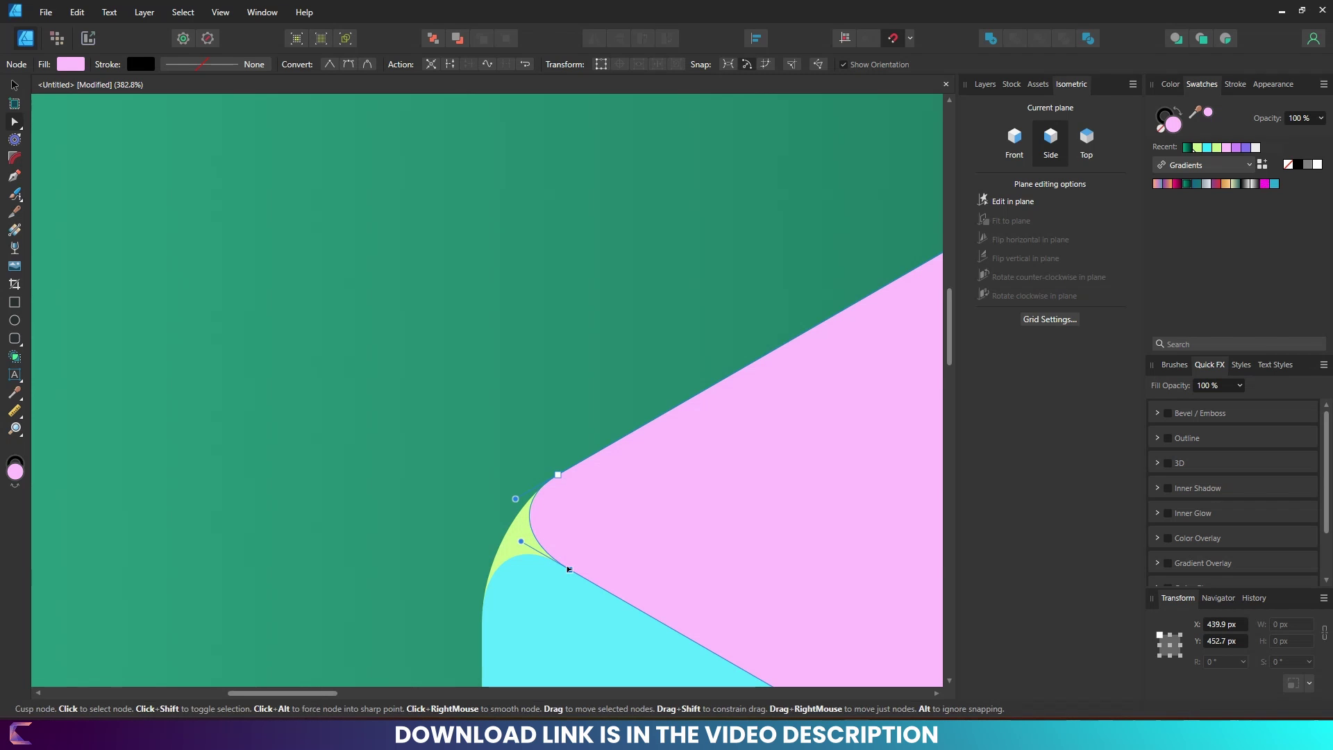
Step: Move the cyan face's top corner node and add a raised node on its edge
click(511, 569)
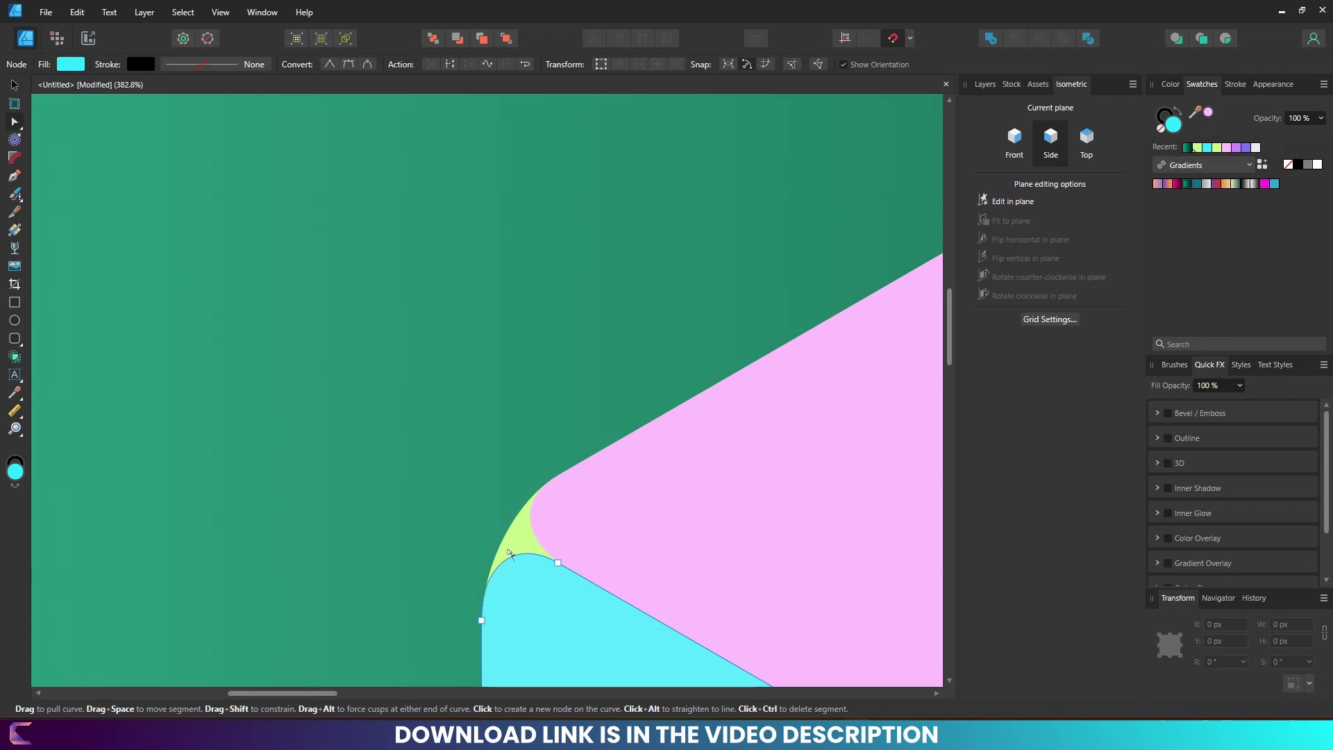
mouse_move(552, 556)
mouse_down()
mouse_move(543, 548)
mouse_move(552, 556)
mouse_up()
click(515, 553)
drag(514, 553, 521, 541)
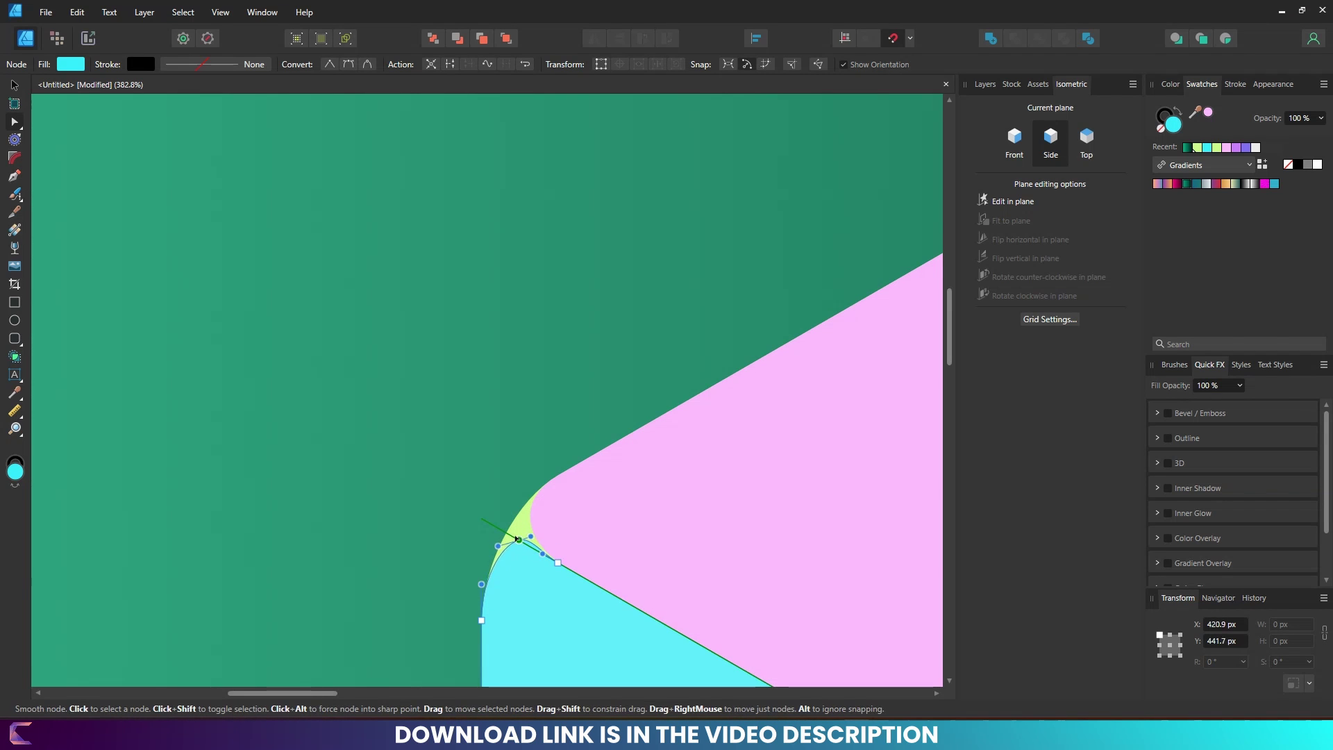
Step: Convert the cyan face's node to sharp and drag it up to meet the pink face
scroll(553, 527, up, 5)
right_click(571, 530)
click(489, 540)
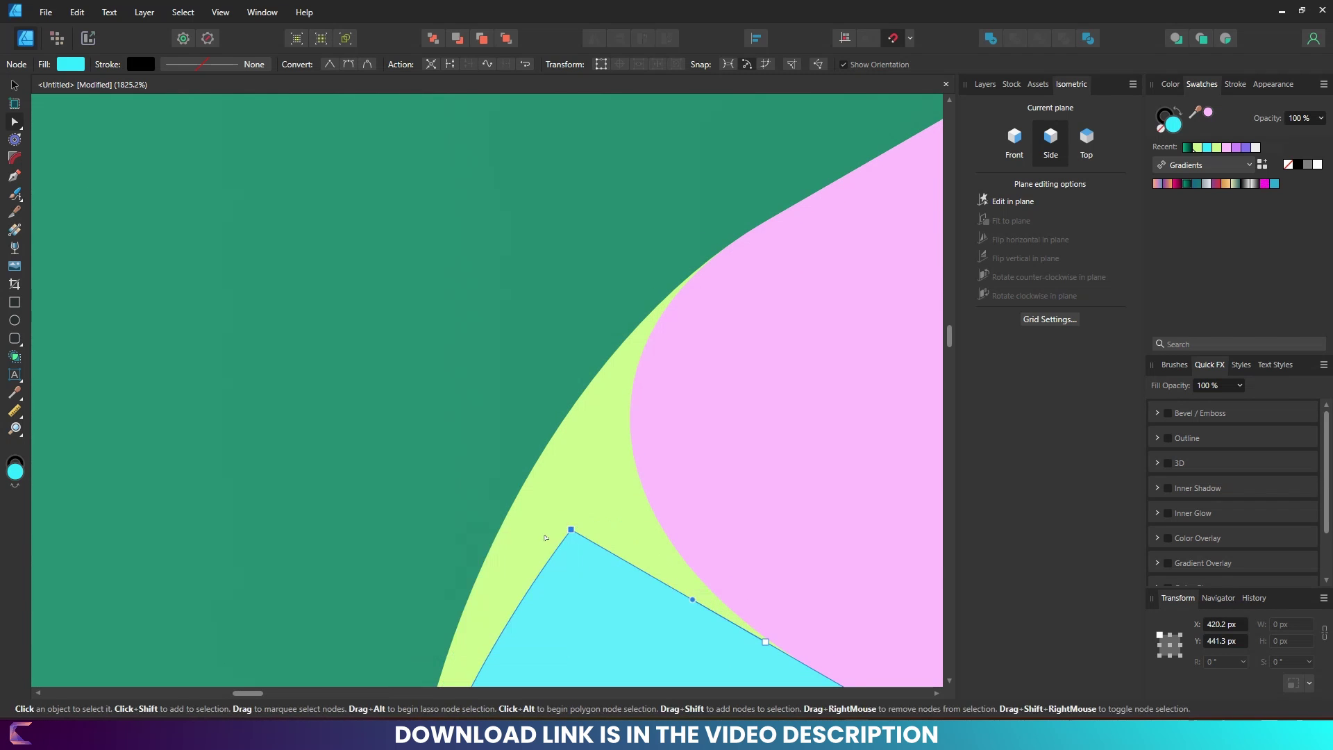
scroll(564, 538, down, 3)
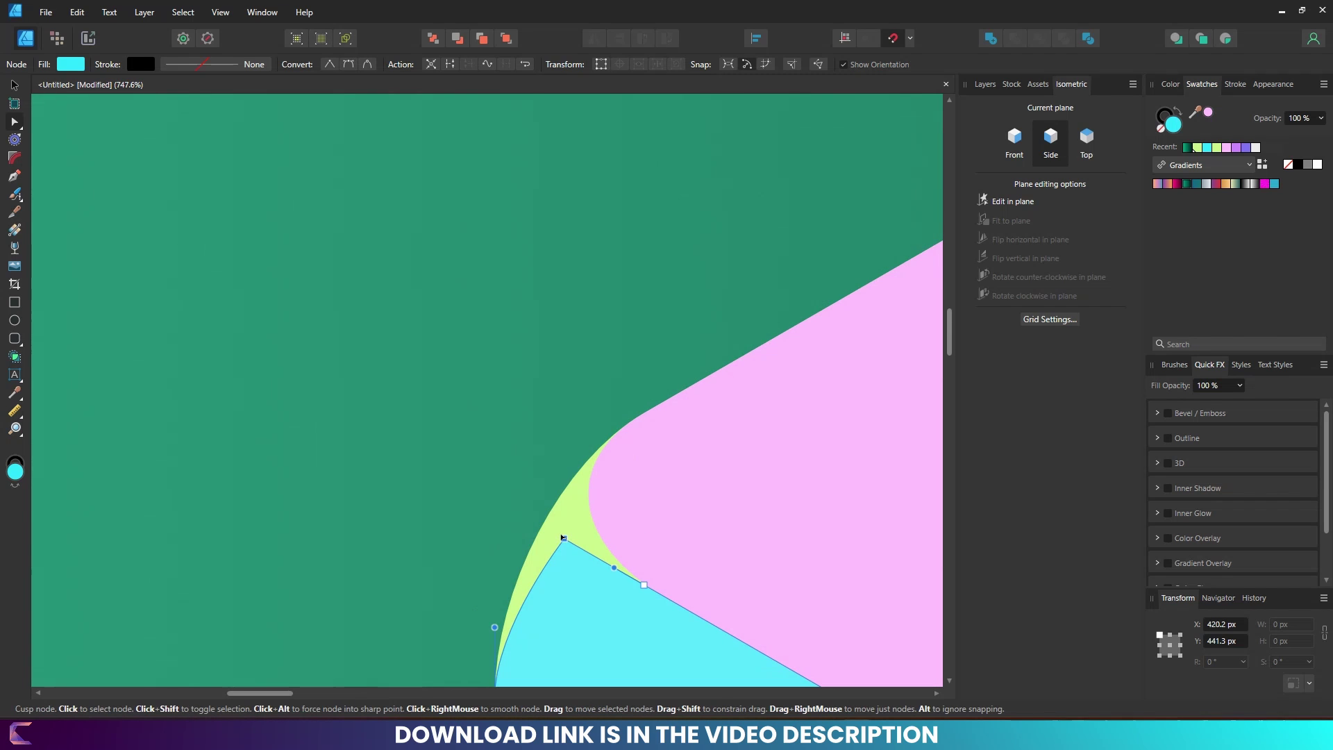
drag(563, 538, 545, 520)
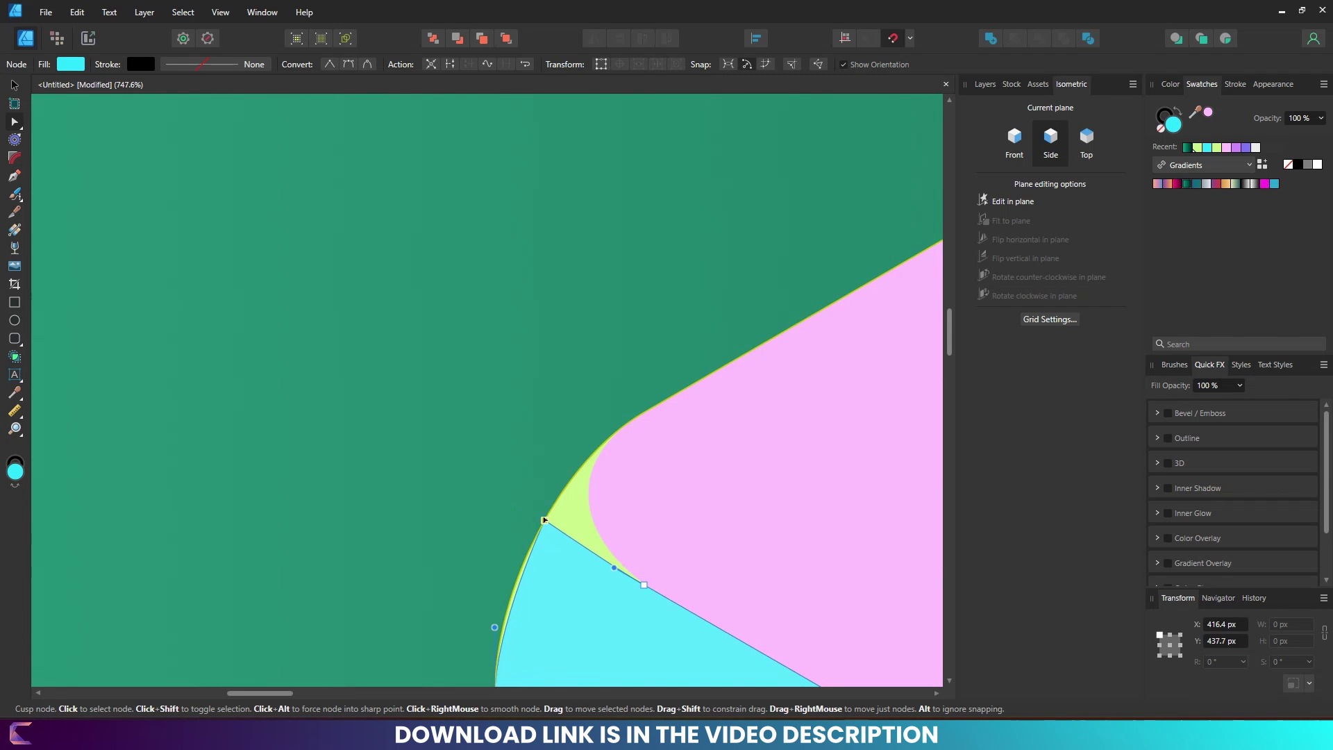
drag(541, 518, 541, 523)
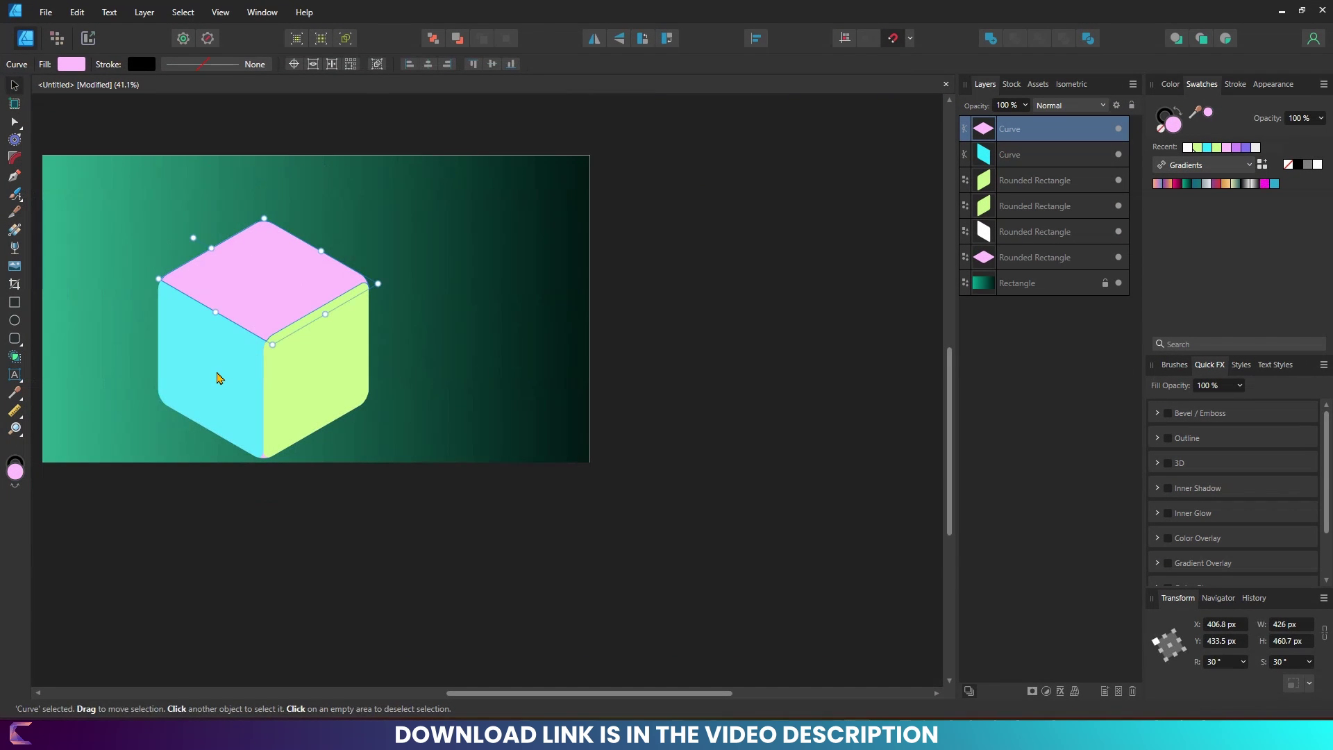
Step: Merge the pink top and cyan faces into one shape
shift+click(218, 378)
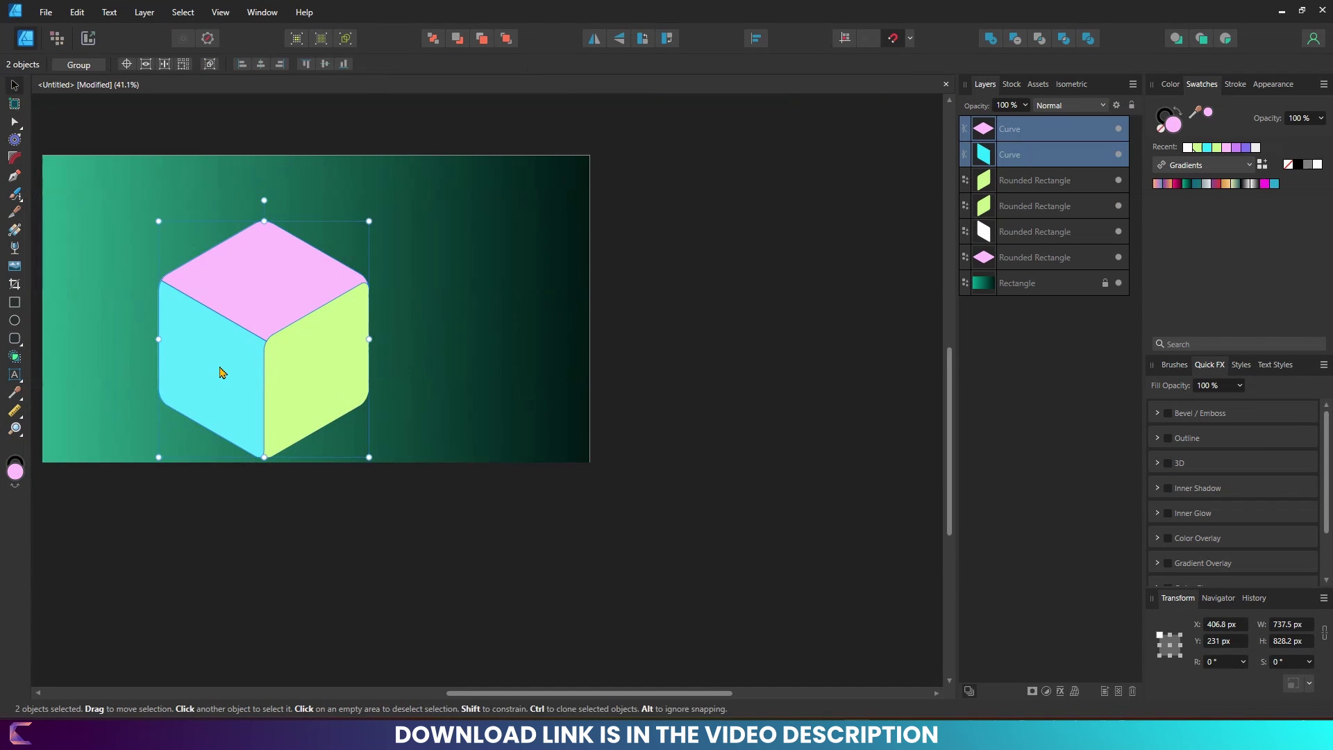
click(990, 38)
click(650, 309)
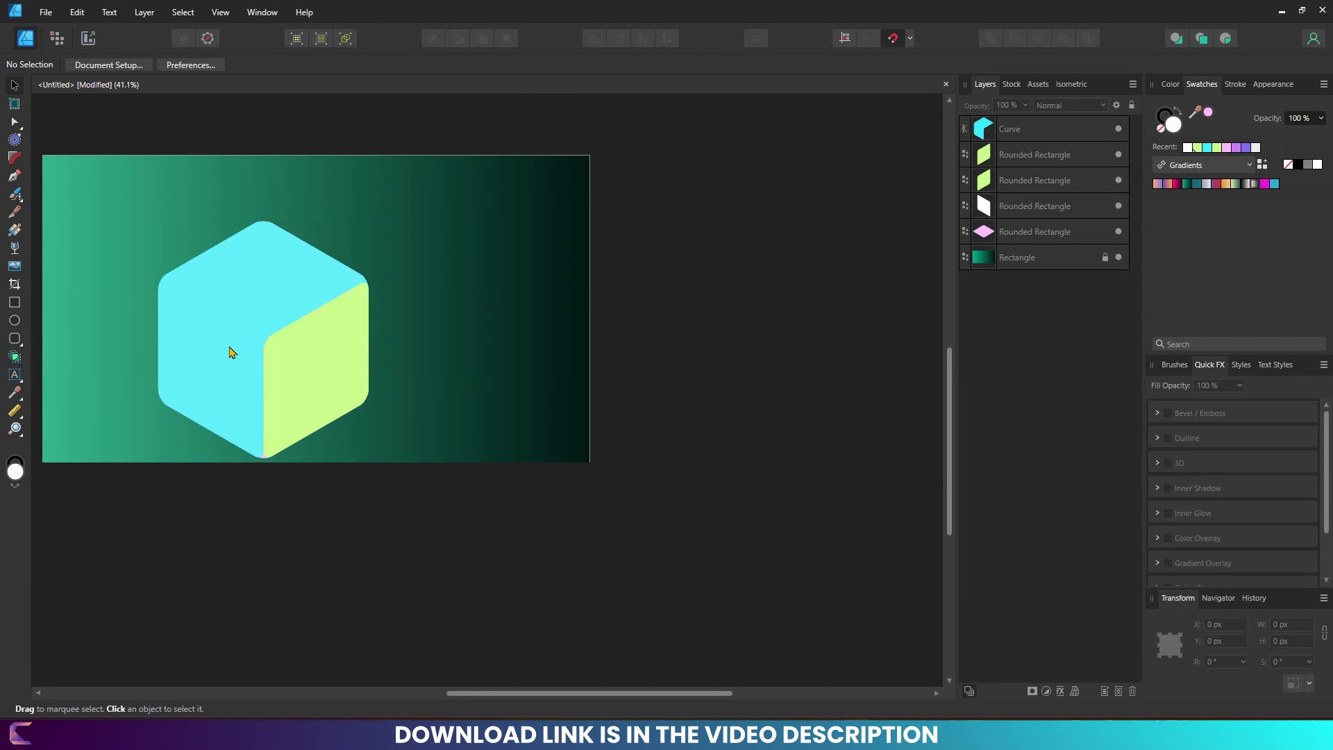
click(315, 367)
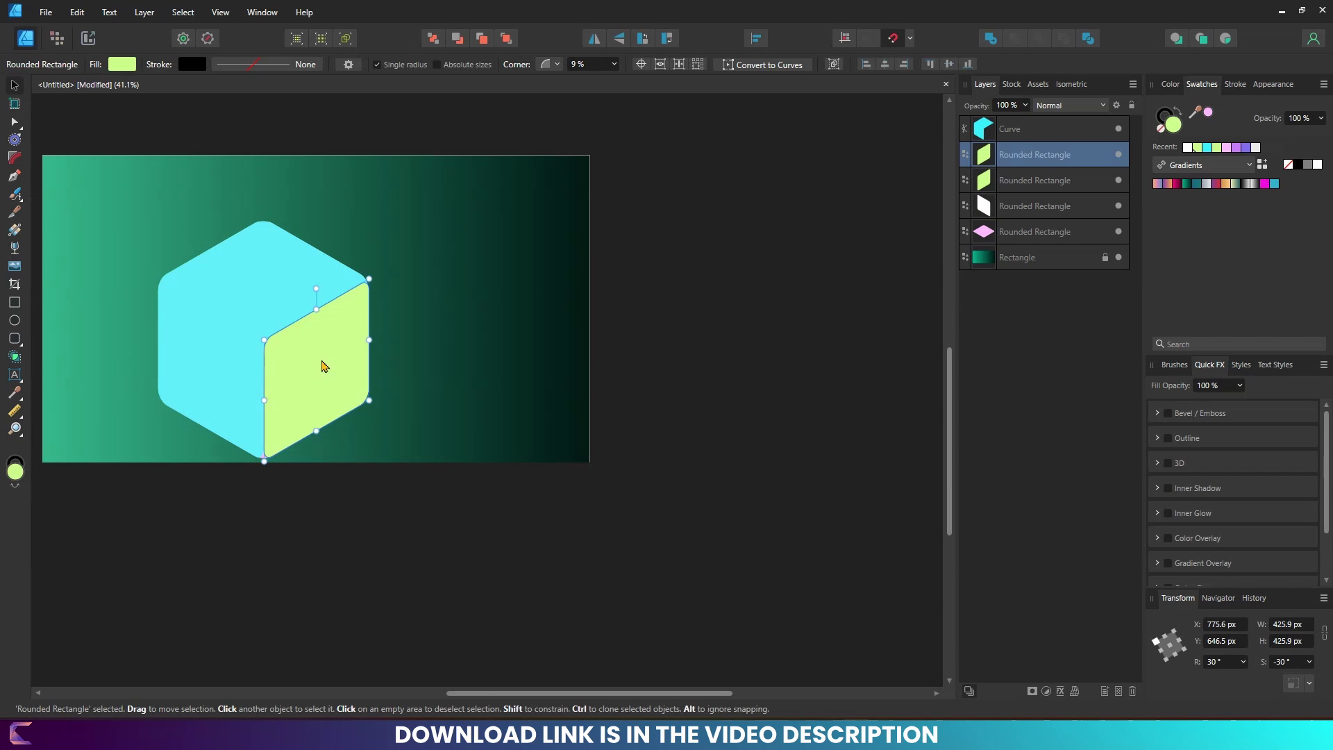
click(526, 266)
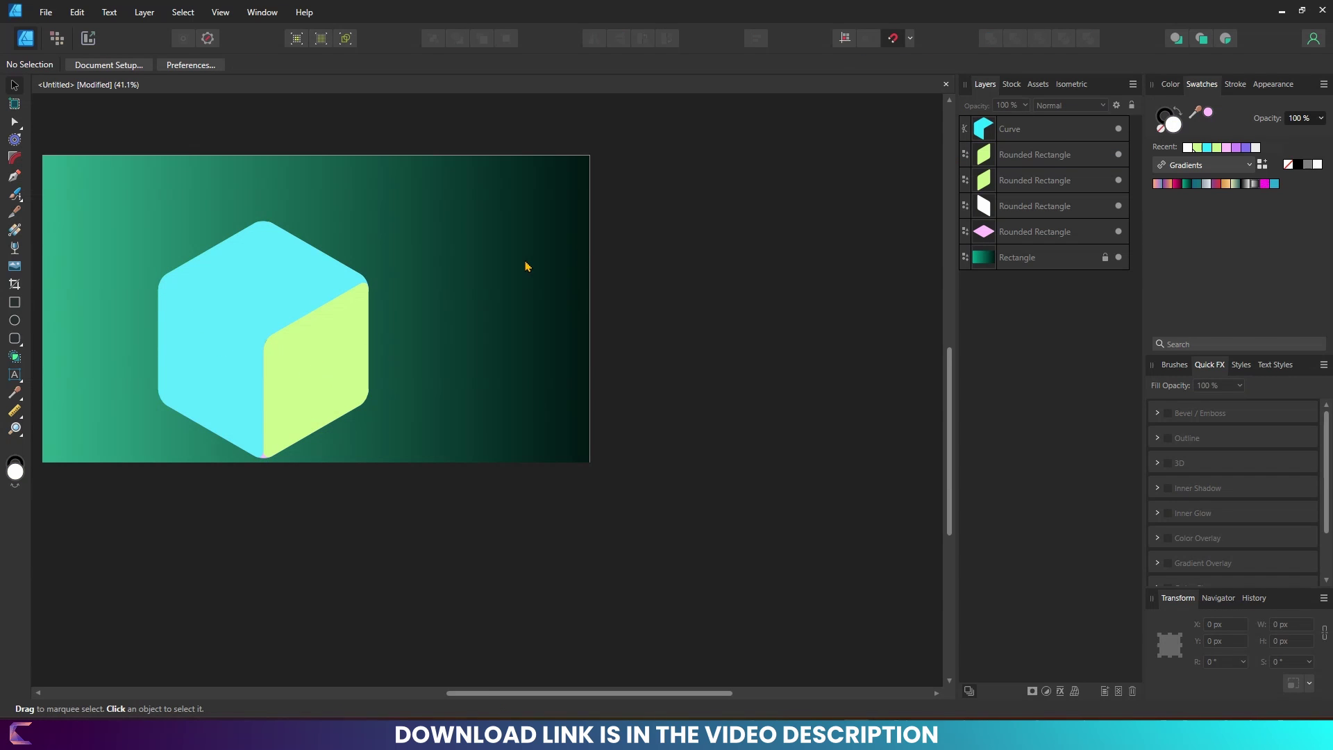
Step: Apply a purple-orange gradient swatch to the background, stretched across its full width
click(1033, 260)
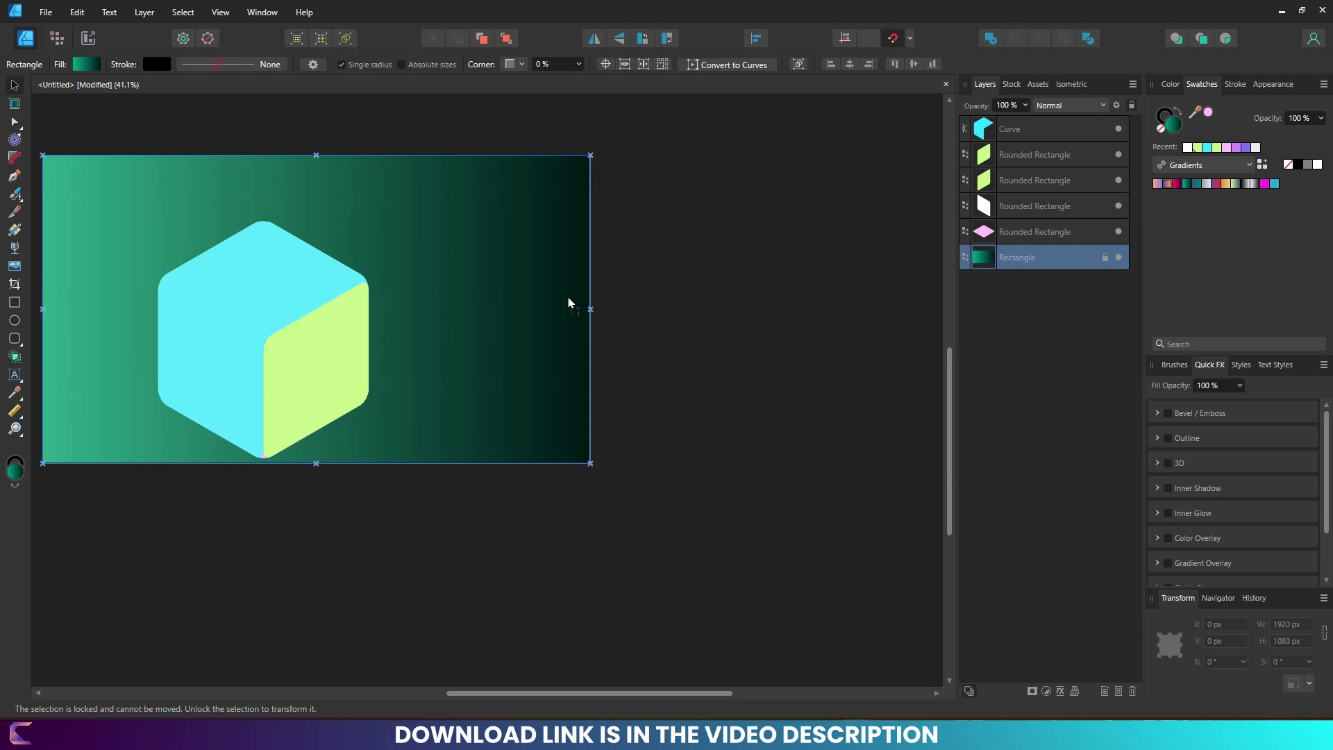
click(1107, 259)
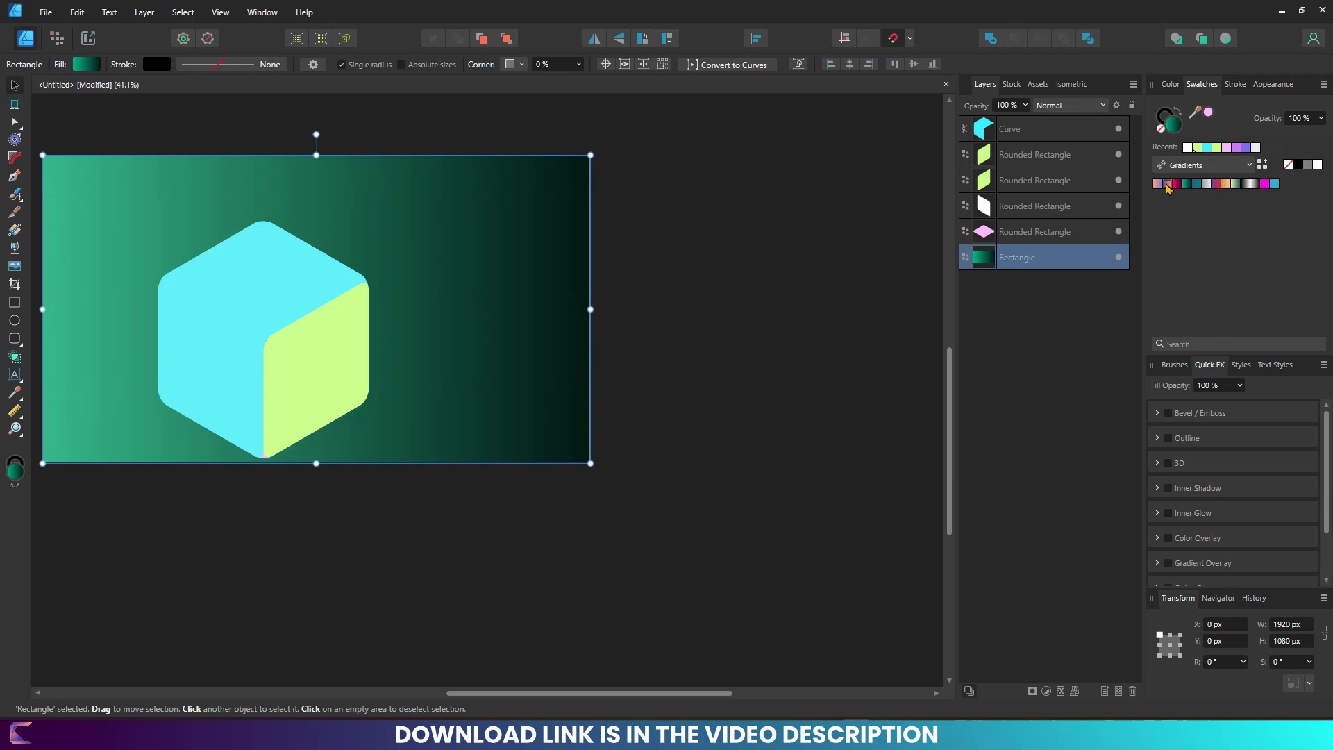
drag(1157, 183, 544, 318)
click(300, 529)
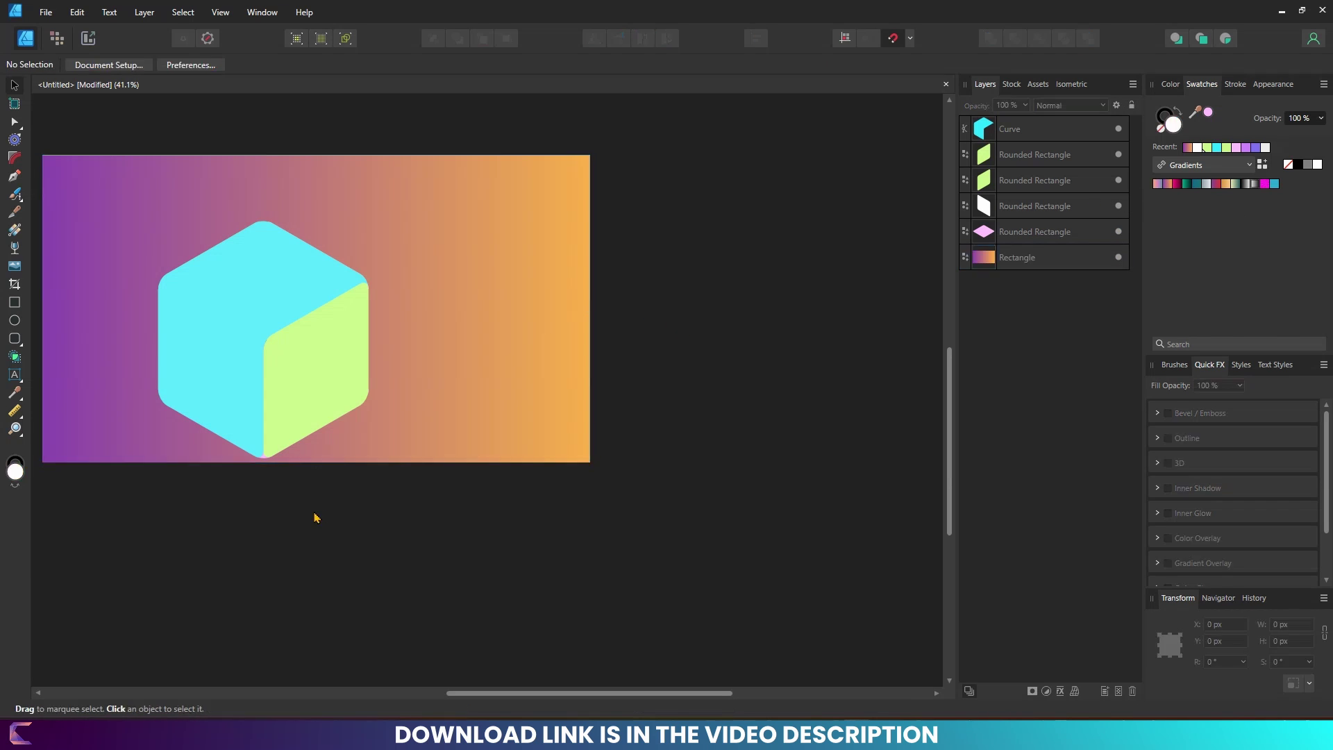
Step: Group the five cube shapes and shrink the group slightly
drag(104, 520, 452, 132)
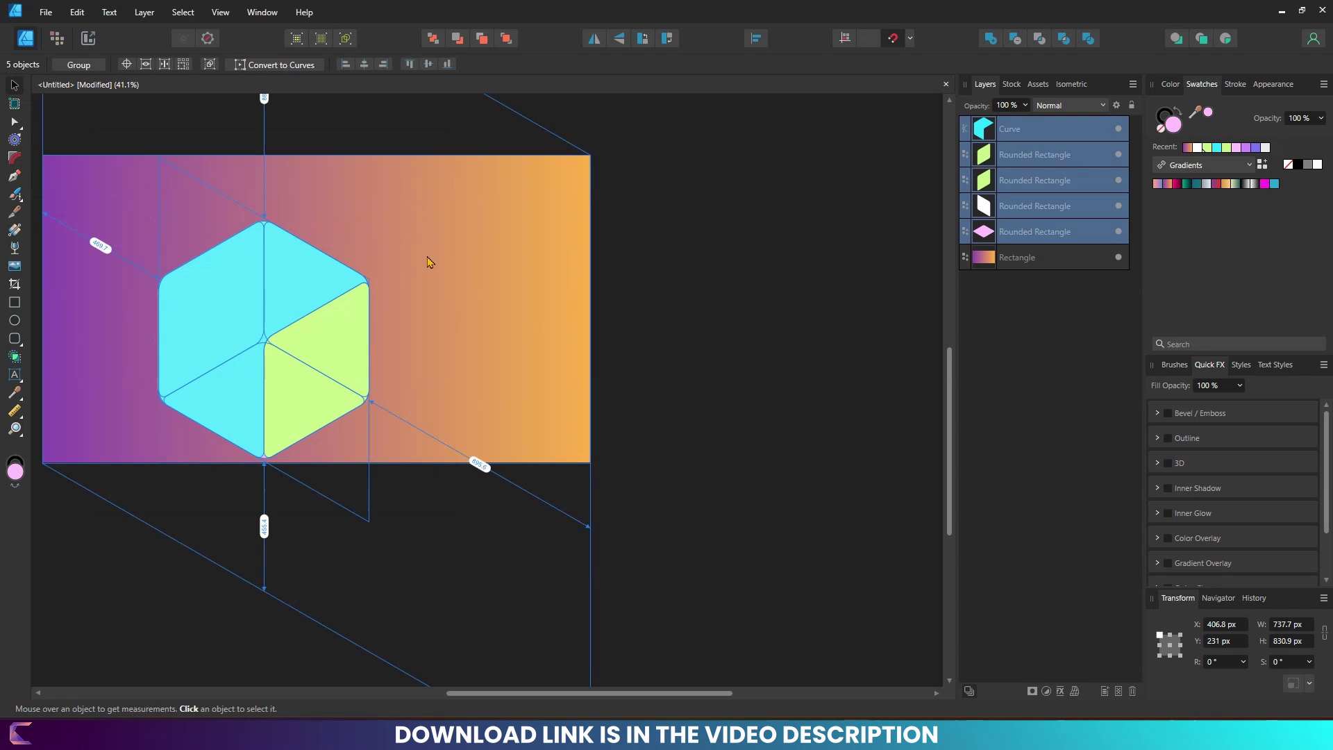
key(ctrl+g)
click(1235, 84)
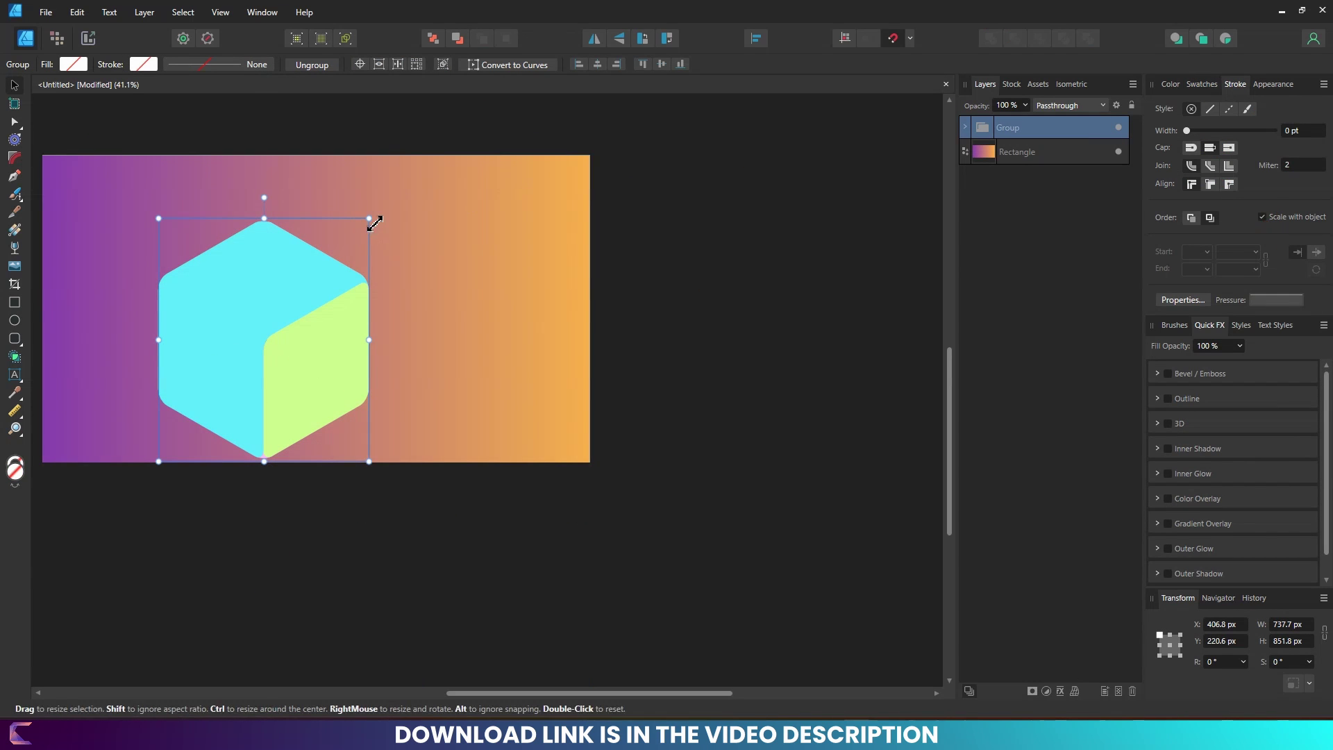
drag(368, 218, 349, 224)
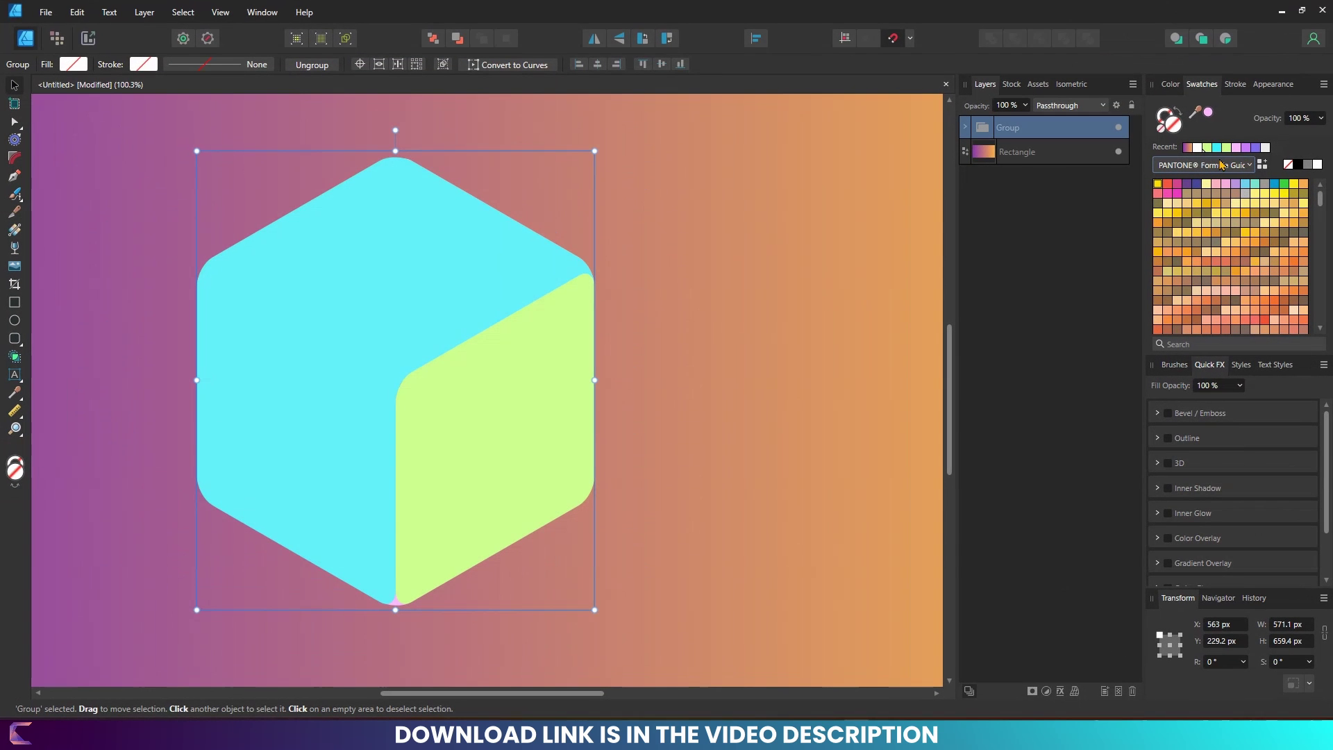
Step: Recolour the cube's lime-green right face with a purple swatch
click(686, 340)
click(486, 403)
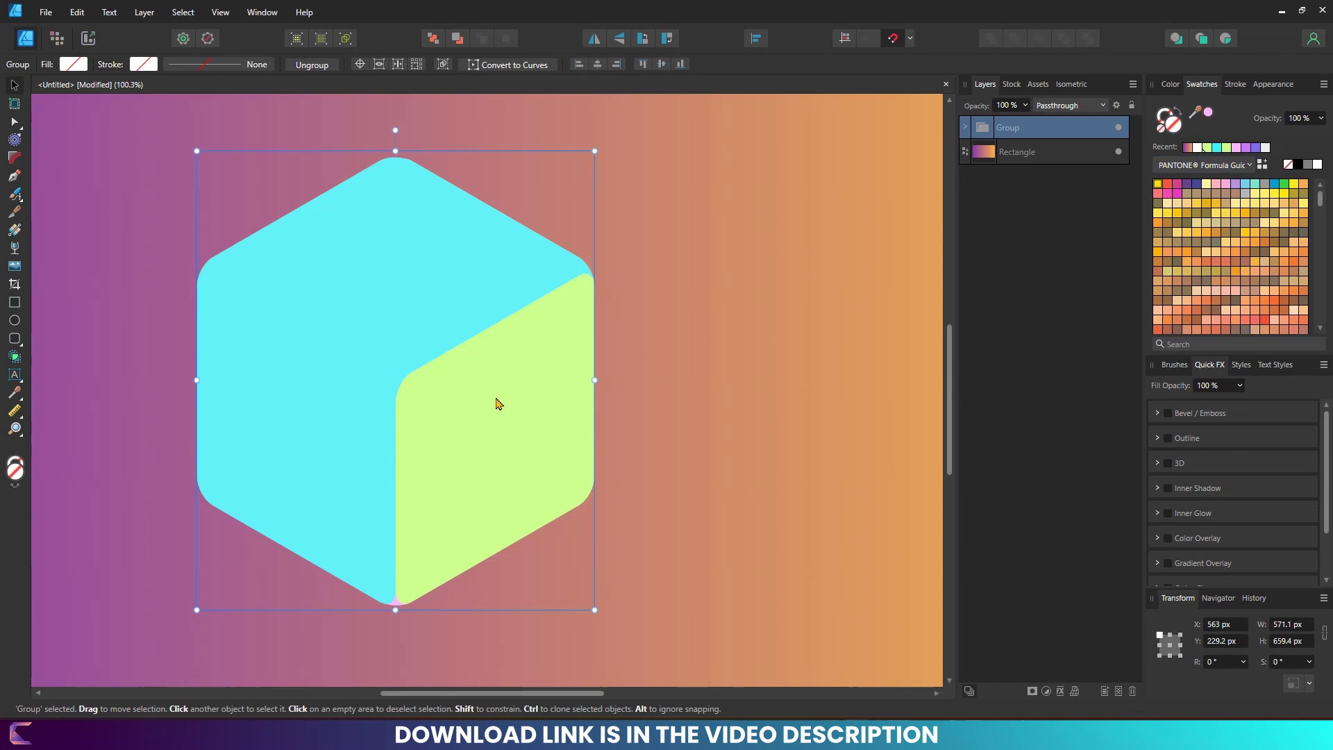
double_click(498, 404)
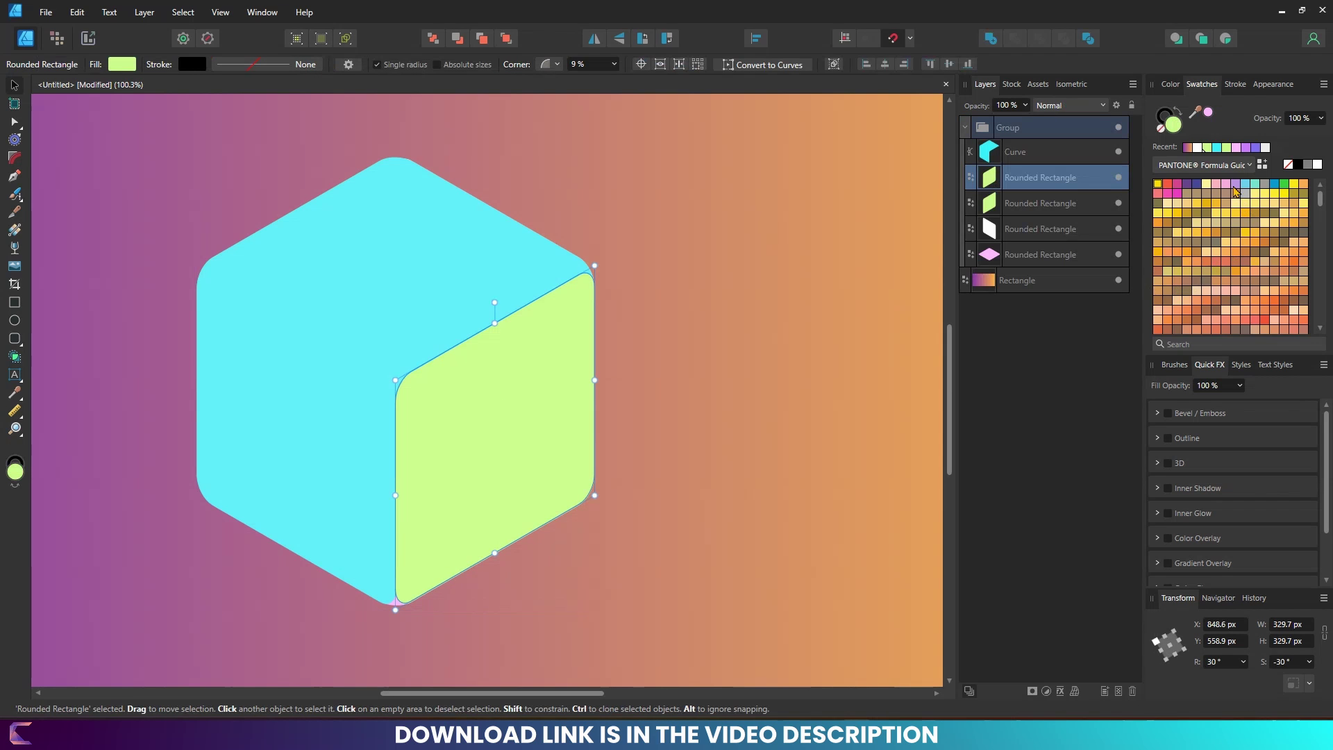
click(1186, 184)
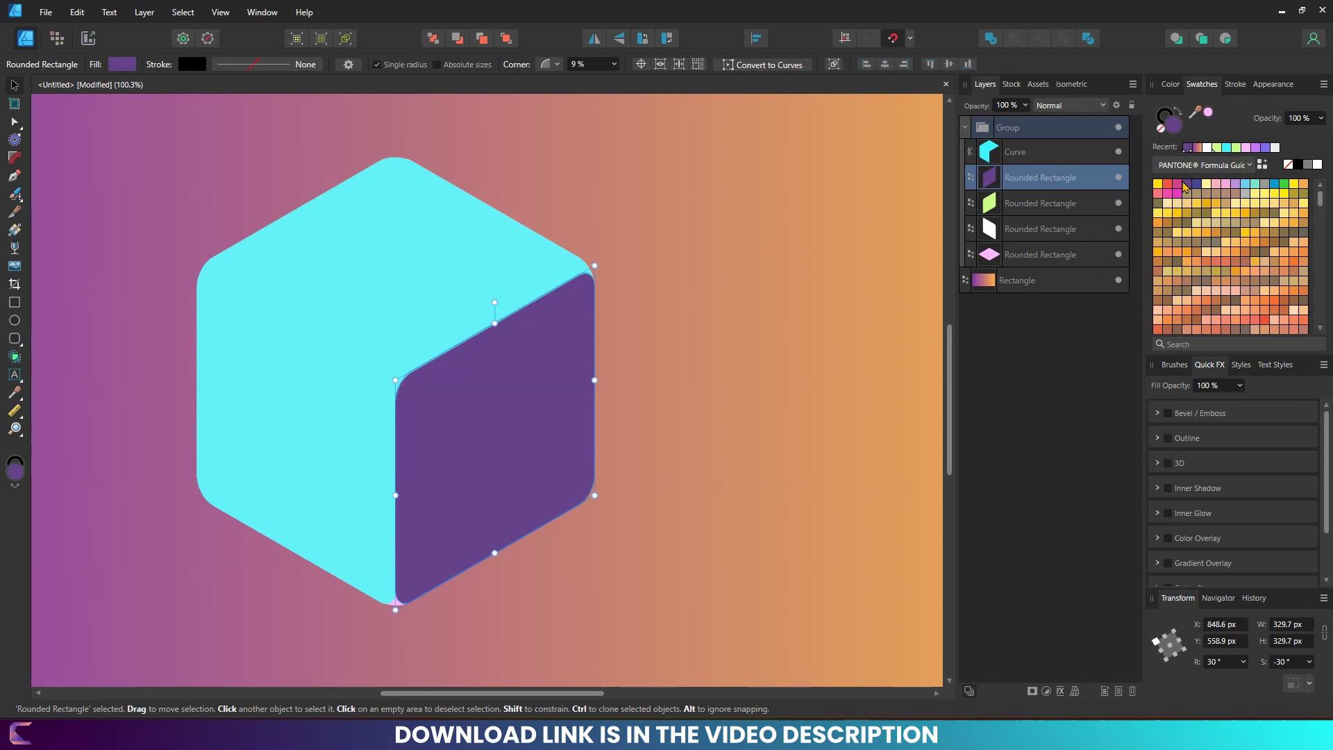
Step: Give the cyan shape a downward linear gradient with a pink top stop and purple middle stop
click(335, 263)
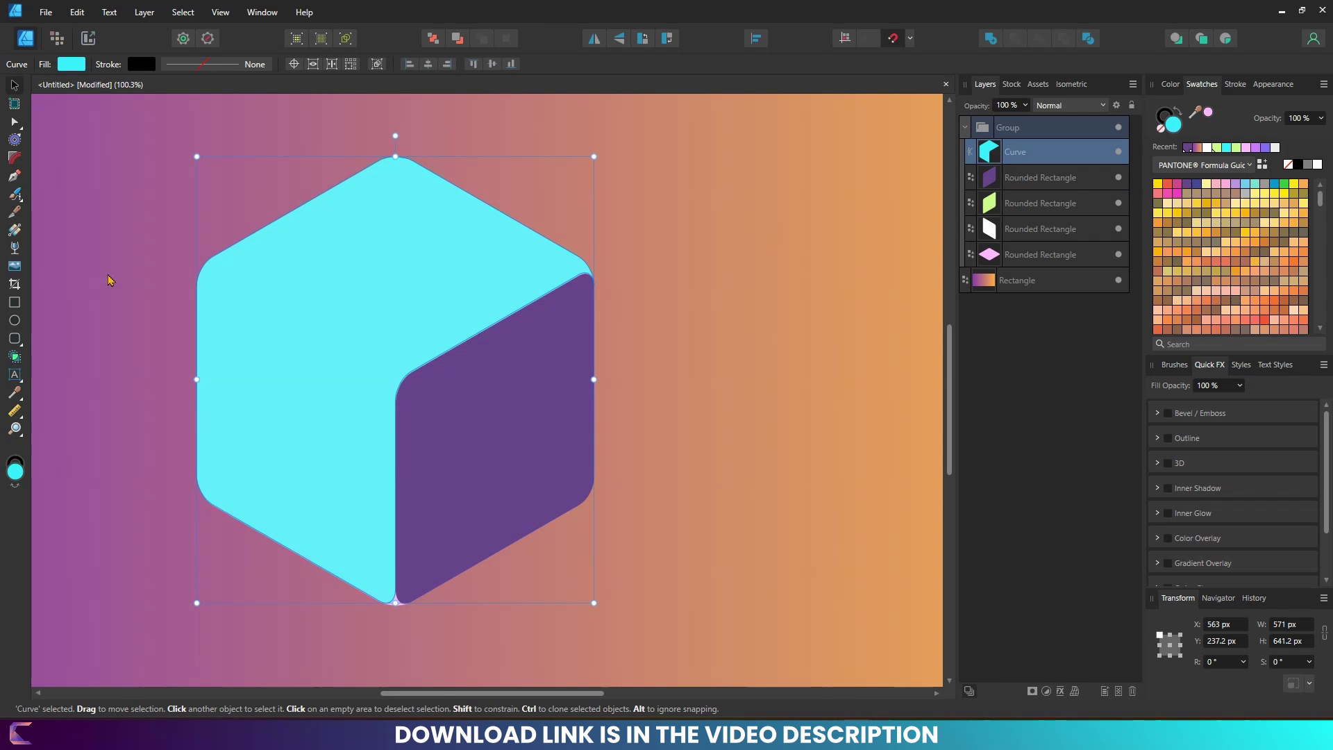
click(13, 231)
mouse_move(480, 199)
mouse_down()
mouse_move(311, 489)
mouse_move(310, 560)
mouse_up()
click(393, 393)
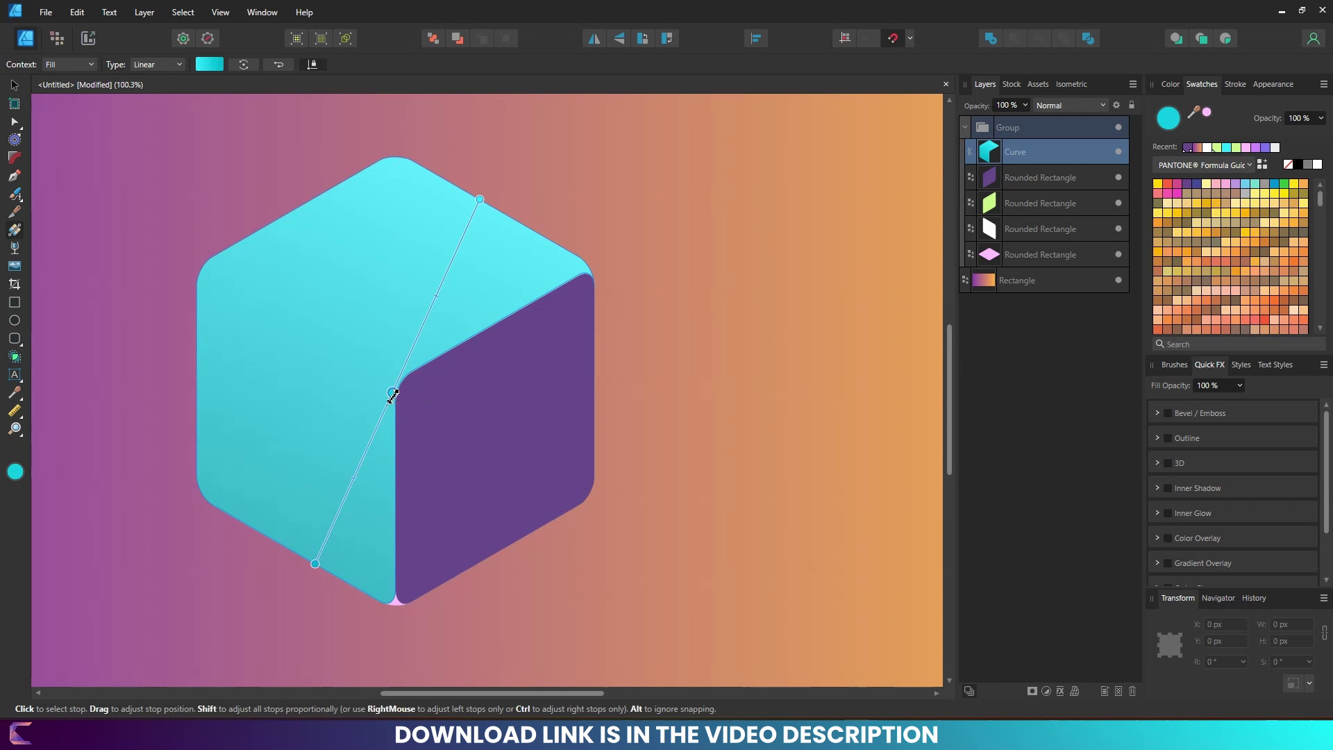
click(480, 199)
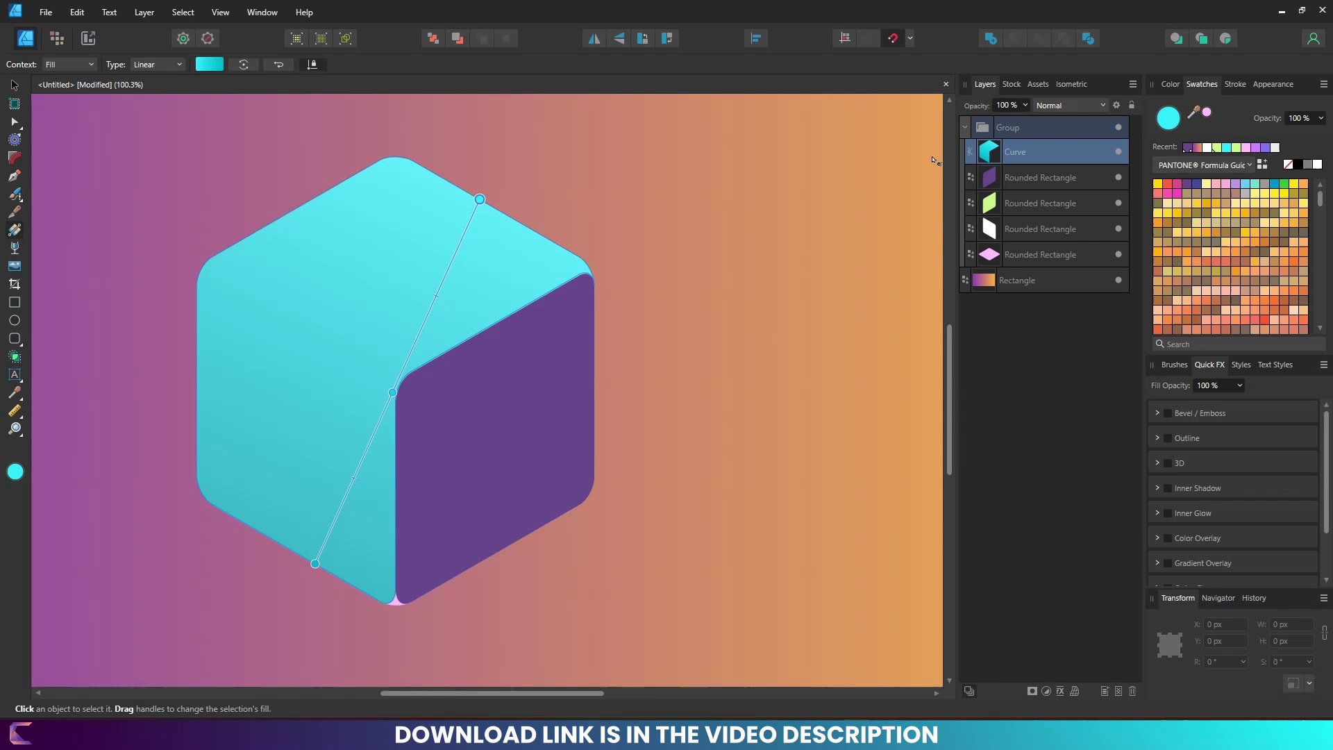
click(1177, 184)
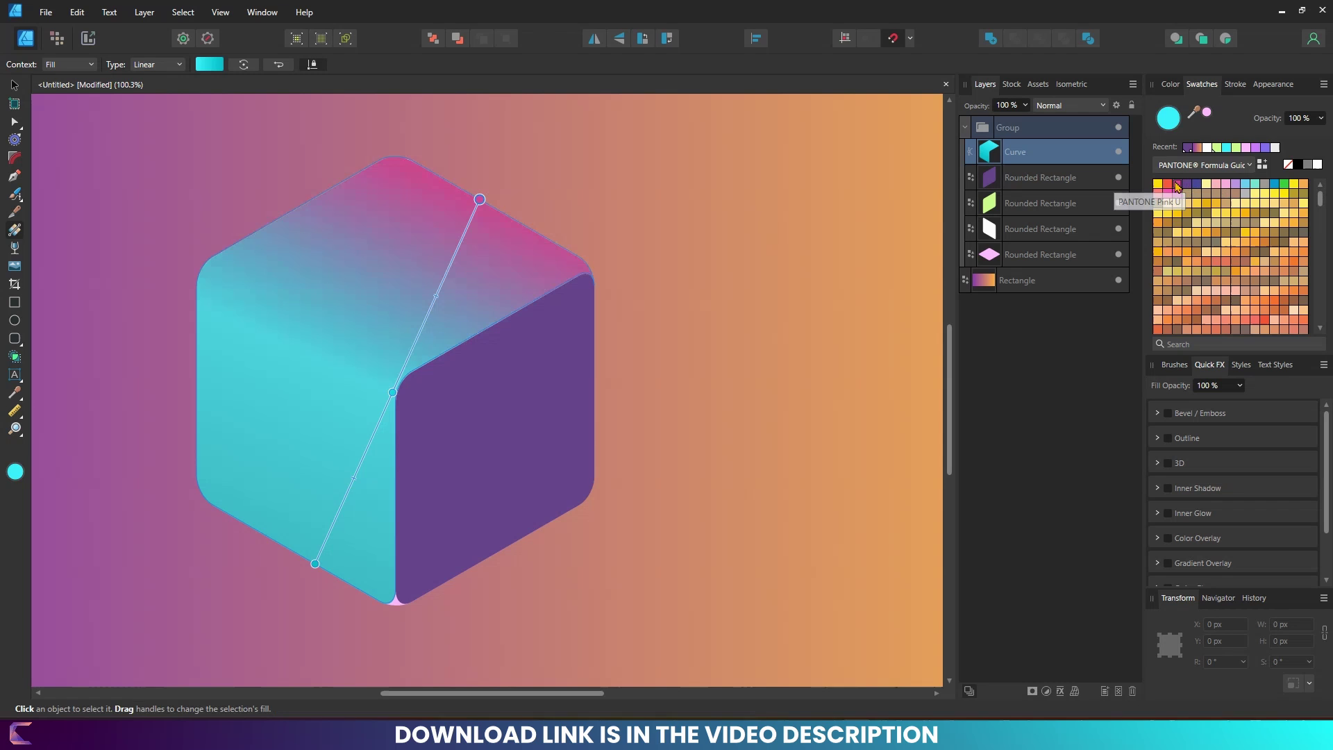
click(393, 393)
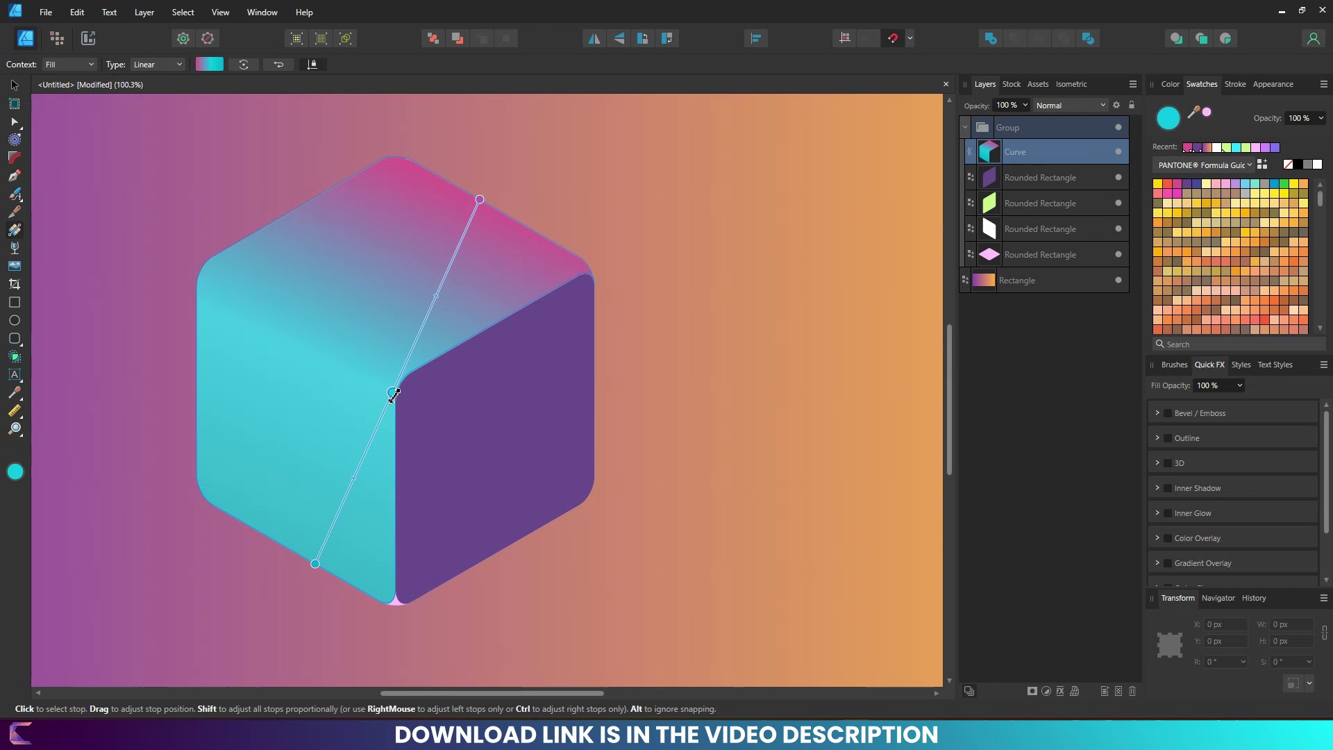
click(1191, 187)
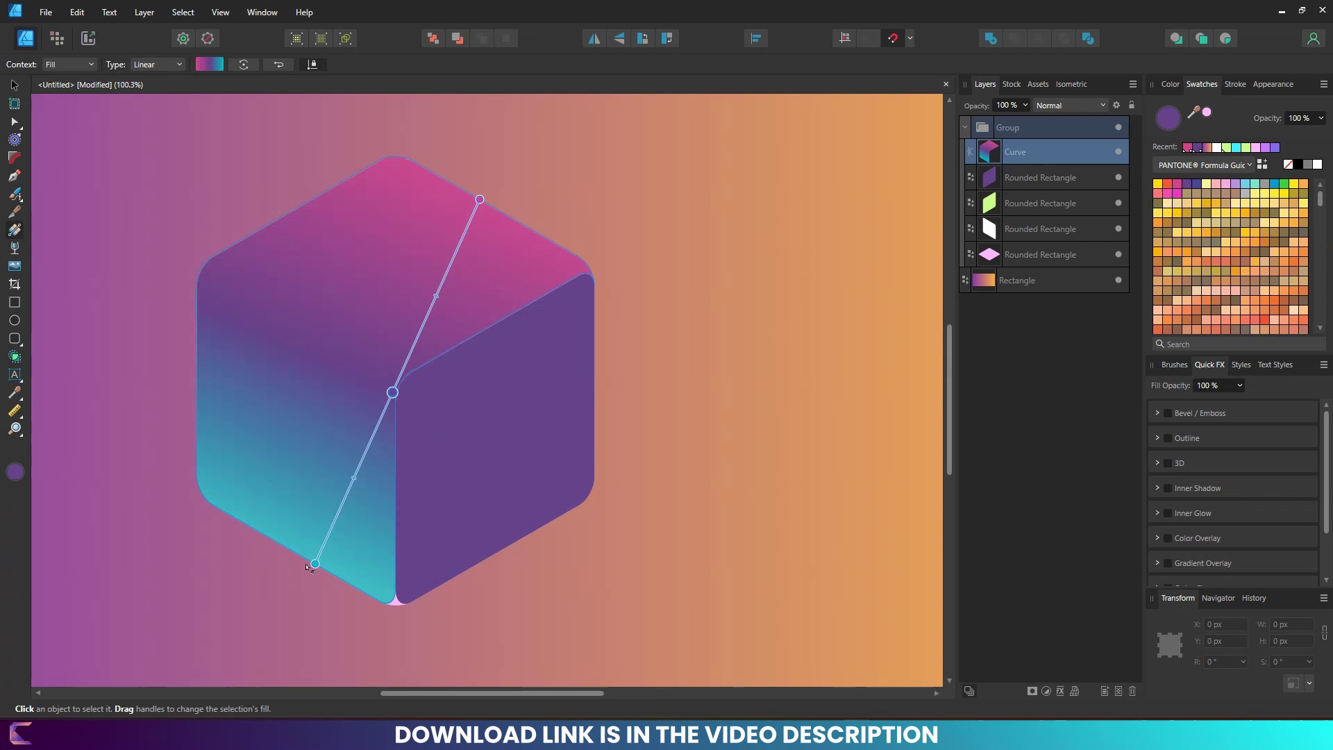
Step: Add a white highlight stop and a blue stop to form a narrow glossy band
click(396, 385)
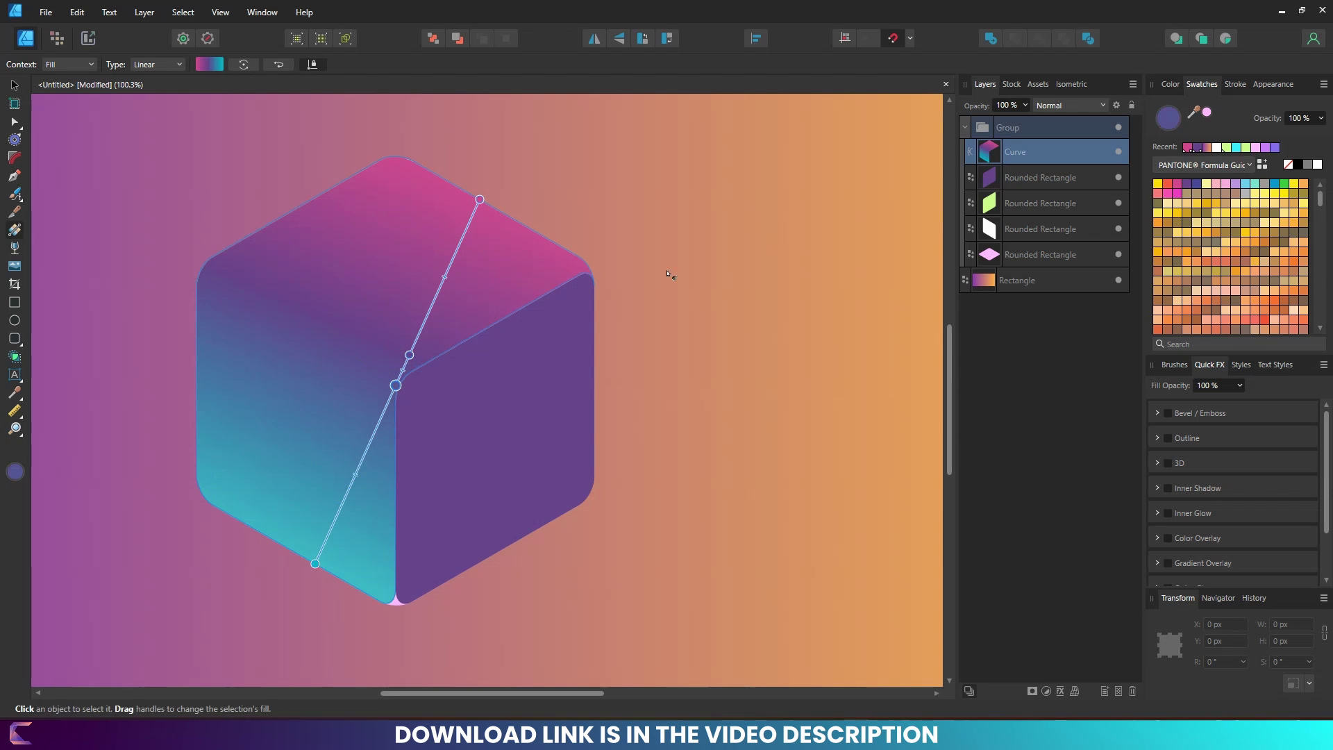
click(1317, 164)
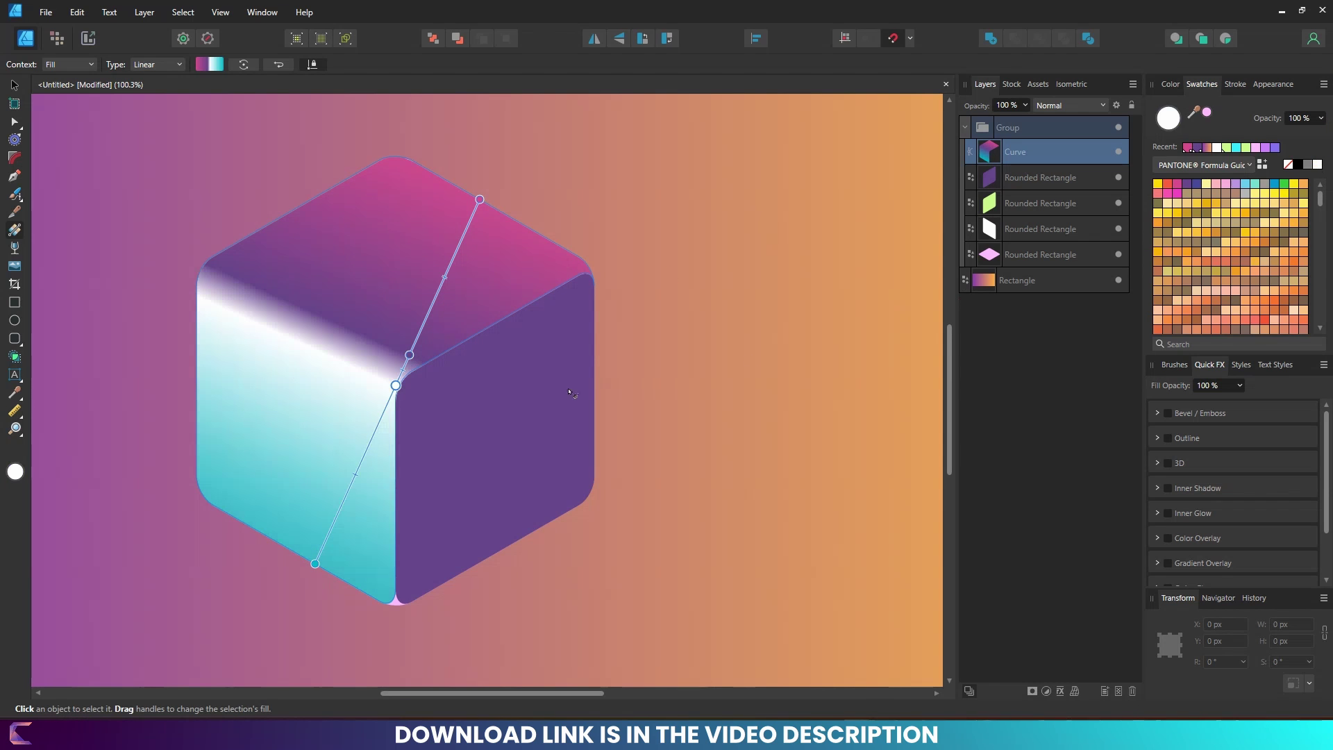
click(385, 408)
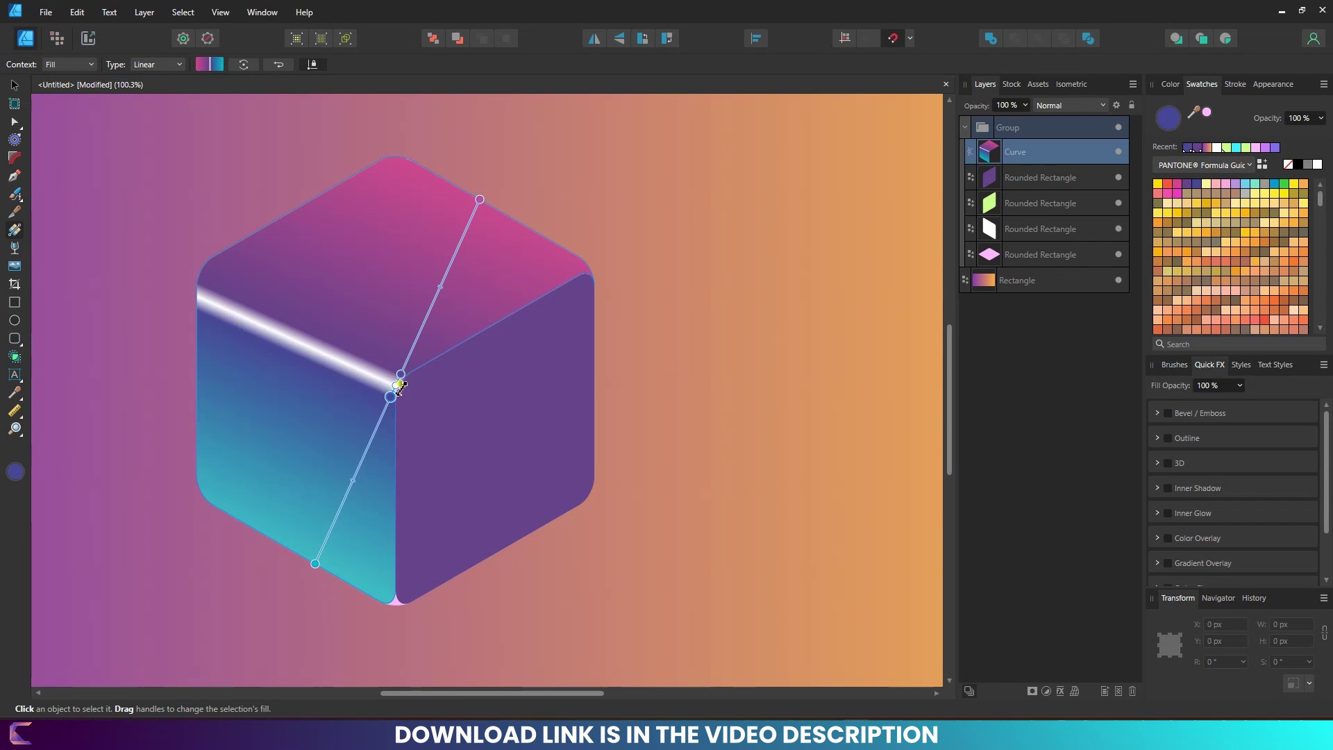
click(395, 385)
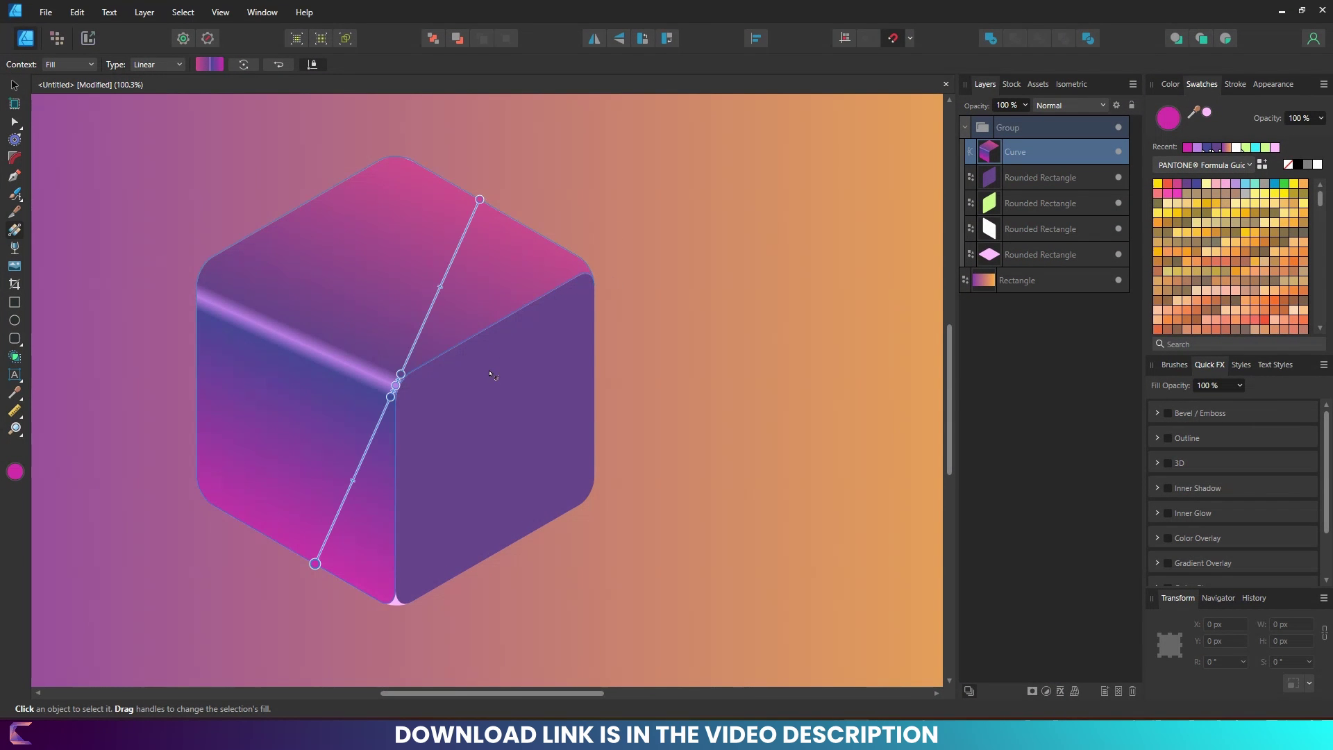
ctrl+scroll(482, 382, down, 5)
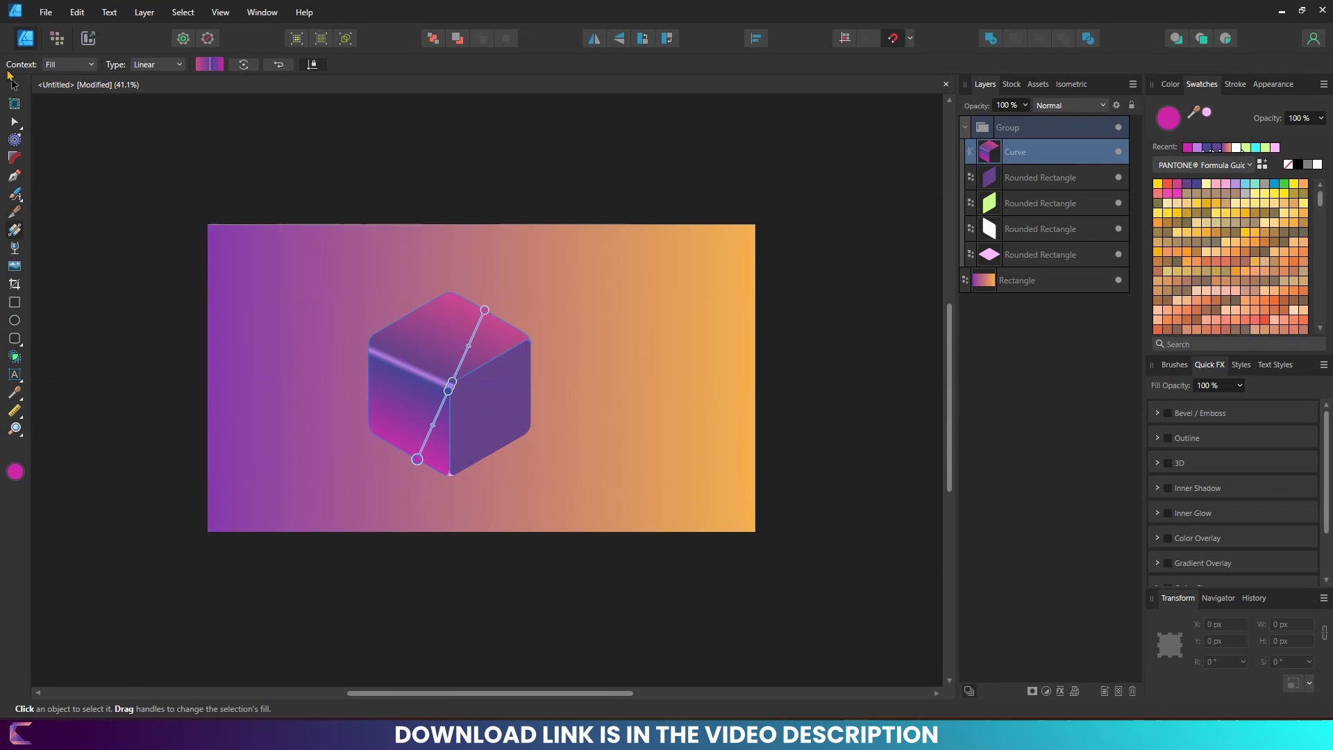
Step: Drag the background gradient handles to run diagonally from upper left to bottom right
click(12, 85)
click(517, 587)
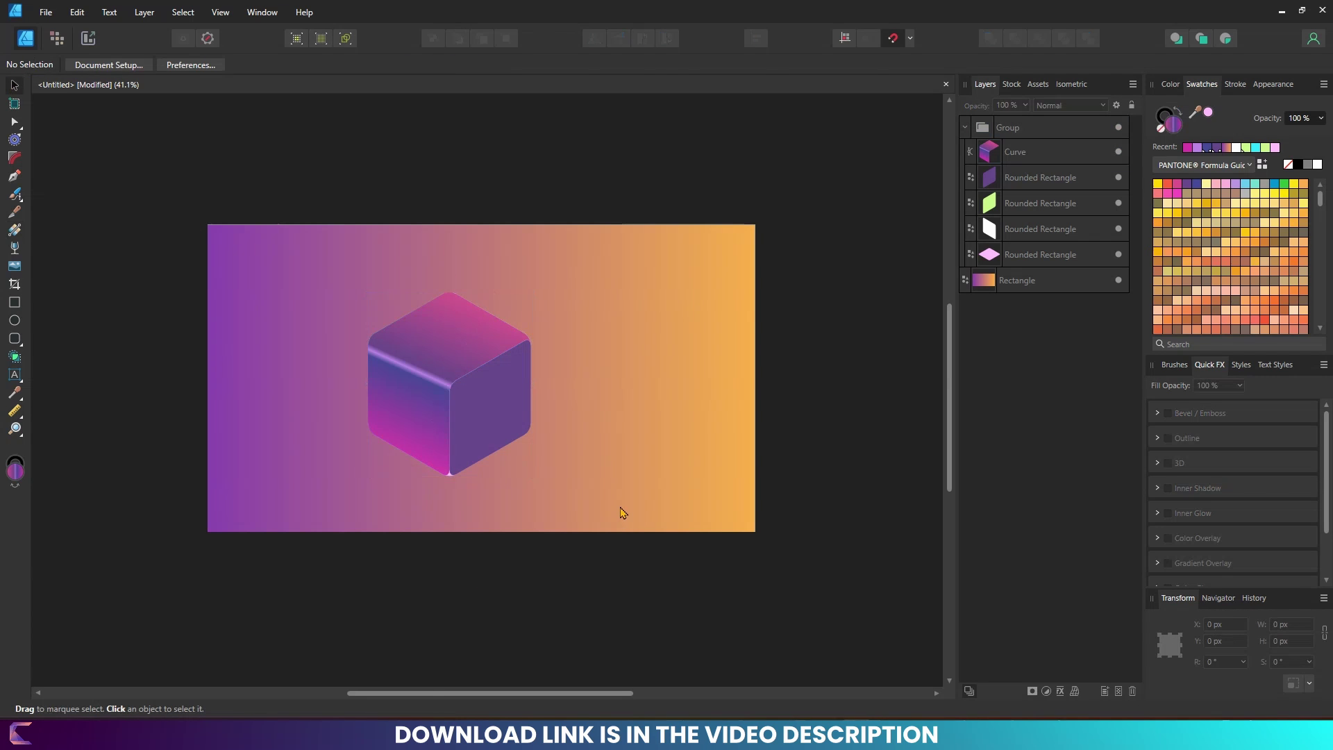
click(623, 510)
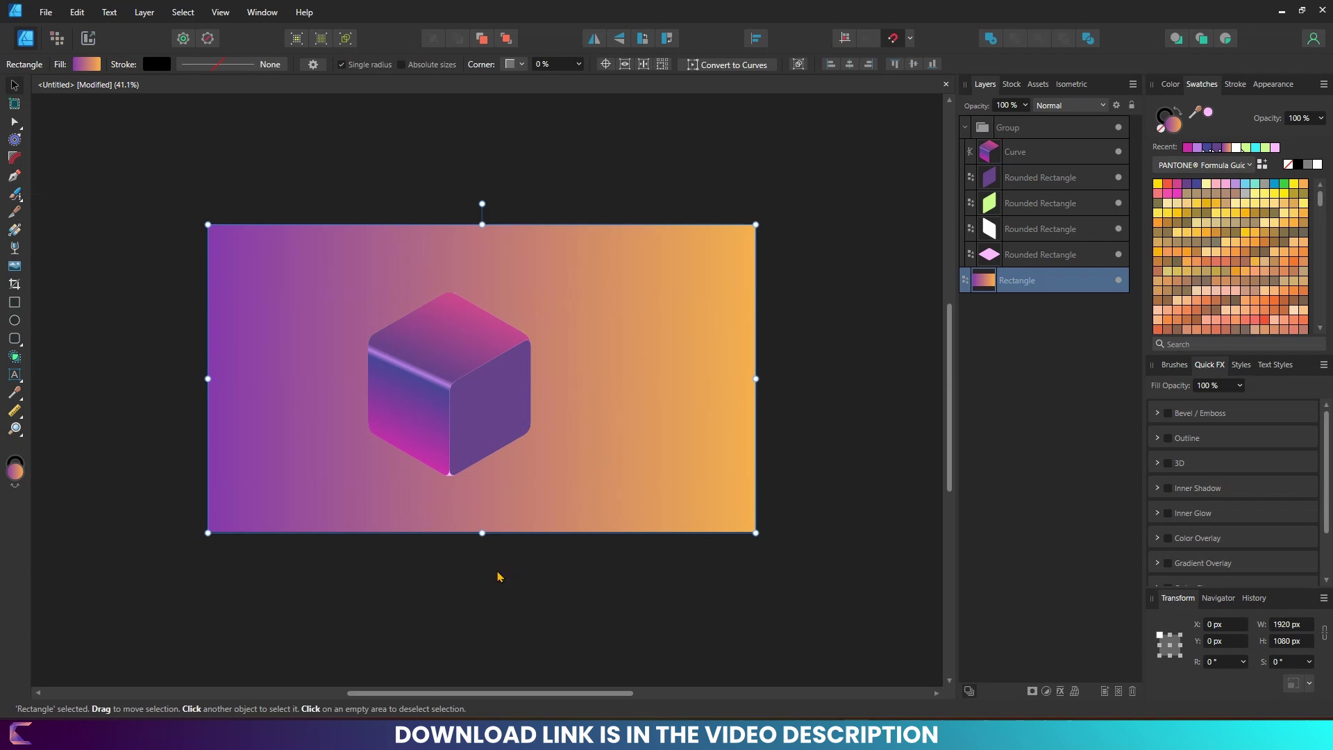
click(14, 230)
drag(207, 378, 352, 271)
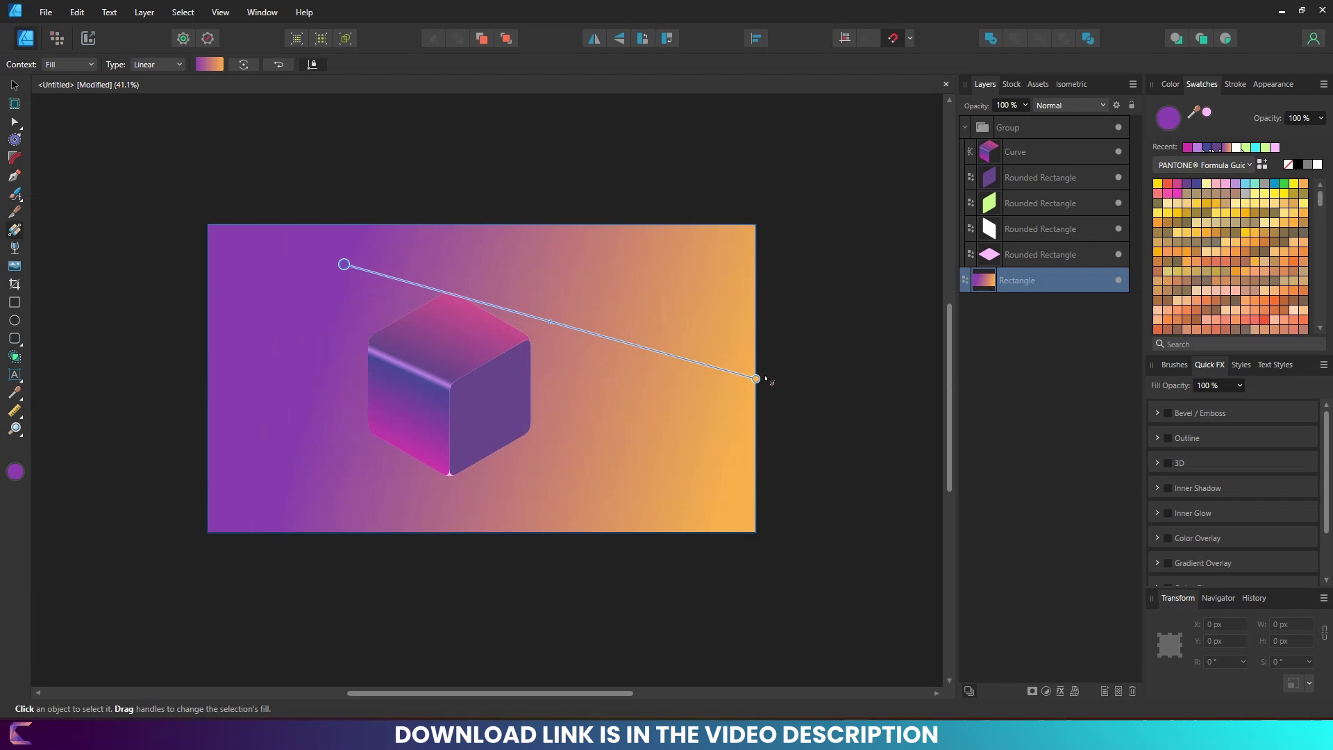
mouse_move(763, 377)
mouse_down()
mouse_move(902, 620)
mouse_move(767, 564)
mouse_up()
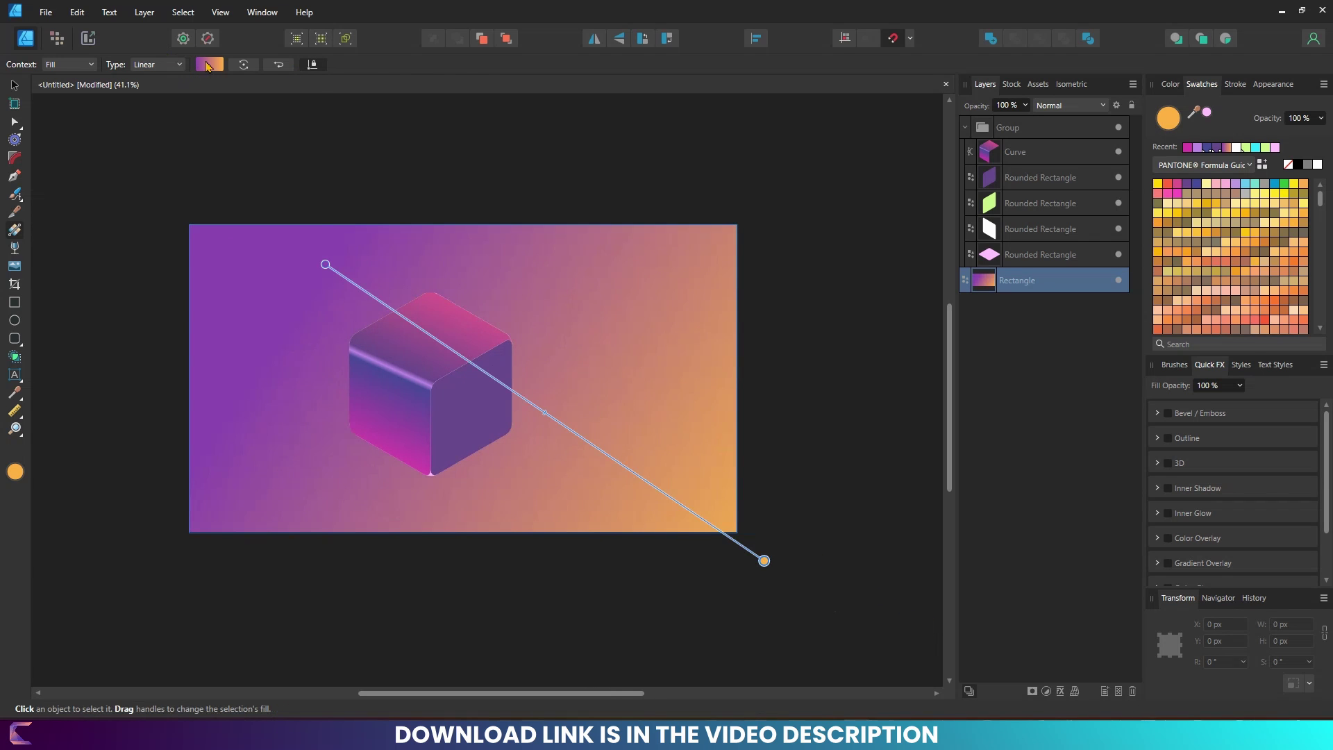
Step: Reverse the background gradient colours and shade the cube's right face with a dark purple gradient
click(207, 64)
click(167, 221)
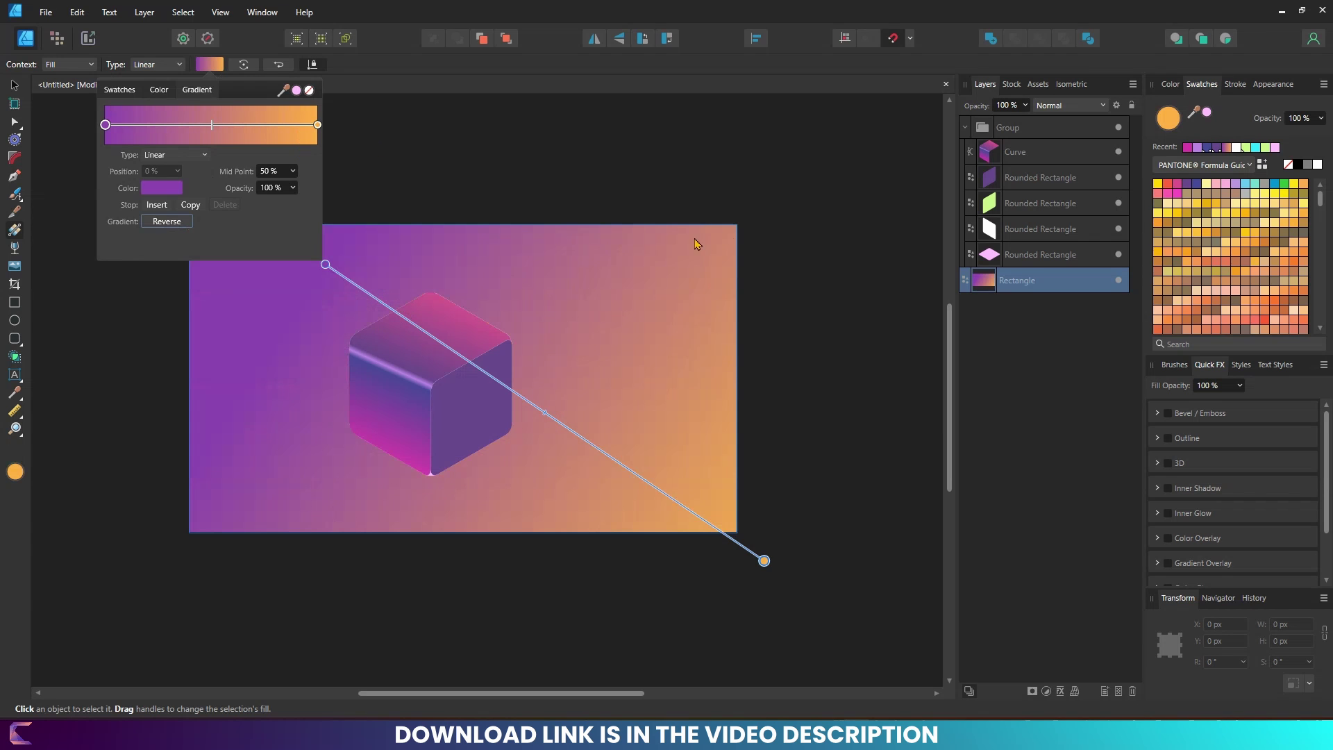
click(558, 143)
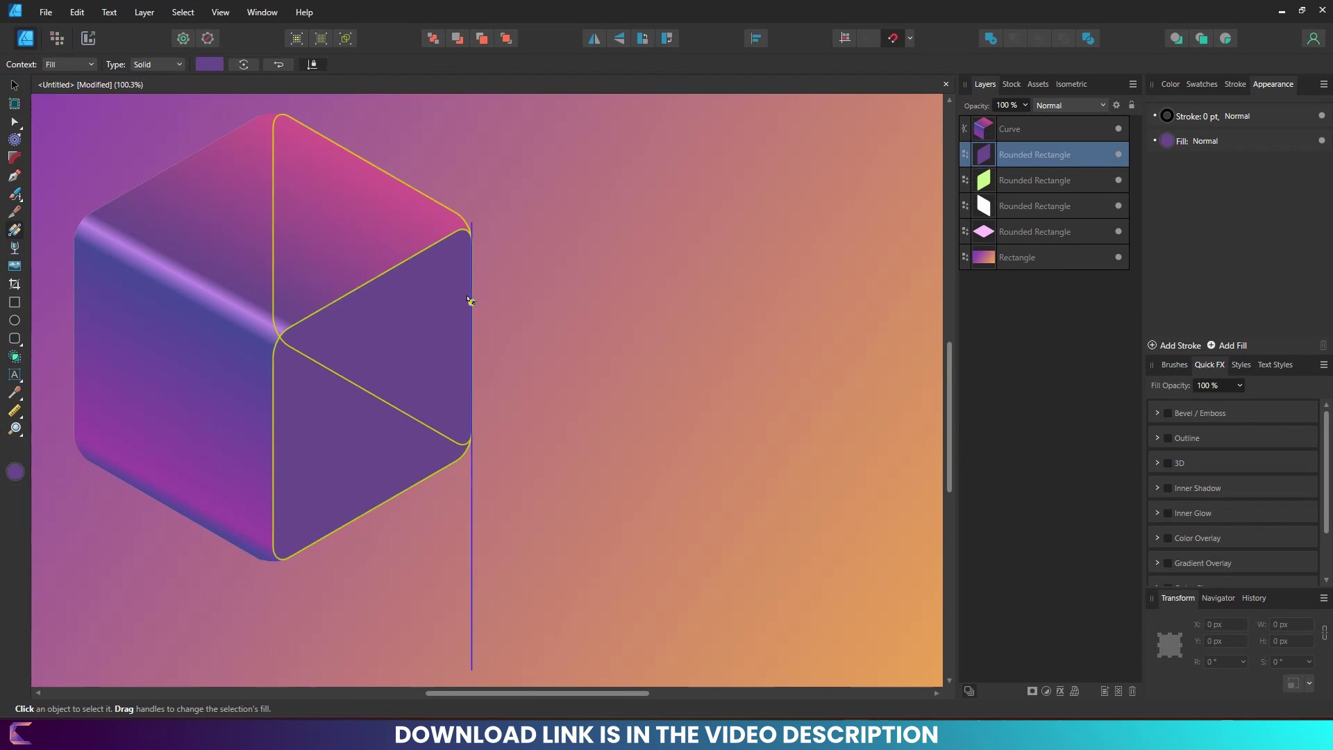
drag(471, 303, 273, 419)
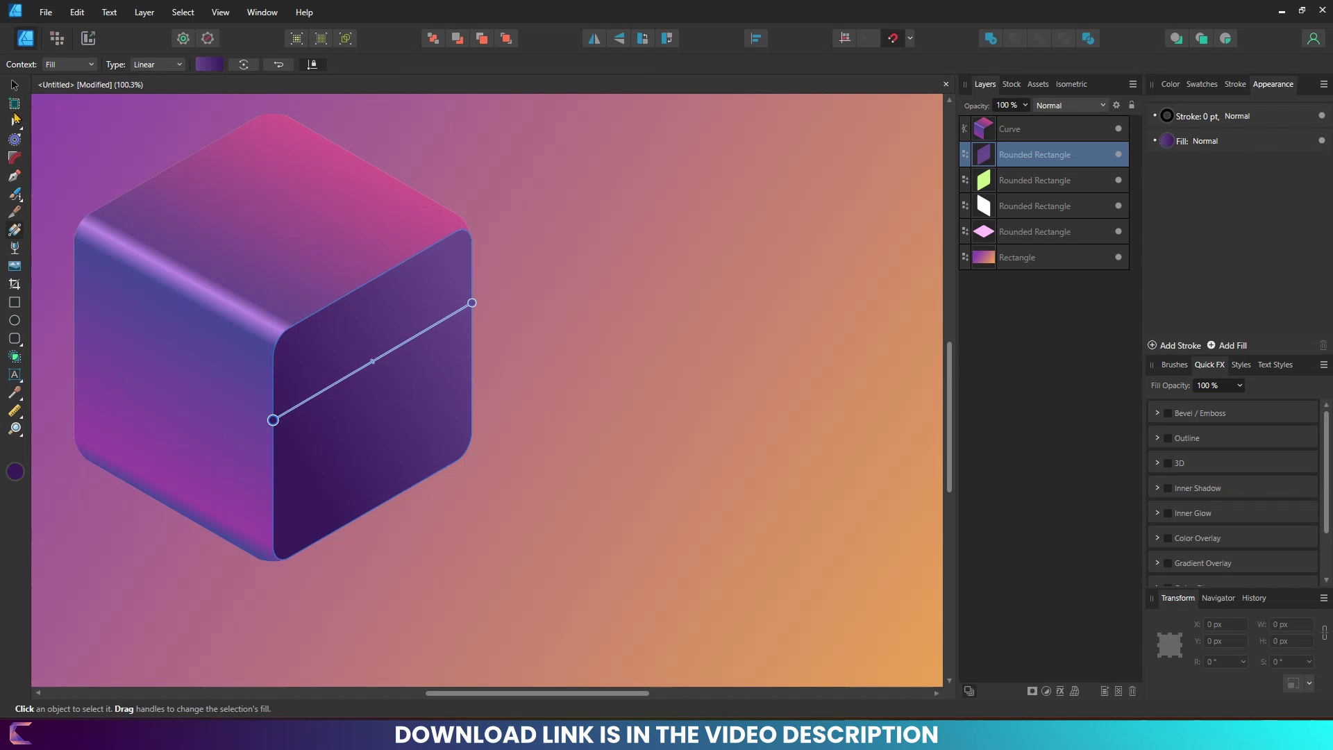
Step: Duplicate the cube's purple right face with Ctrl+J and shrink the copy slightly around its centre
key(v)
click(550, 435)
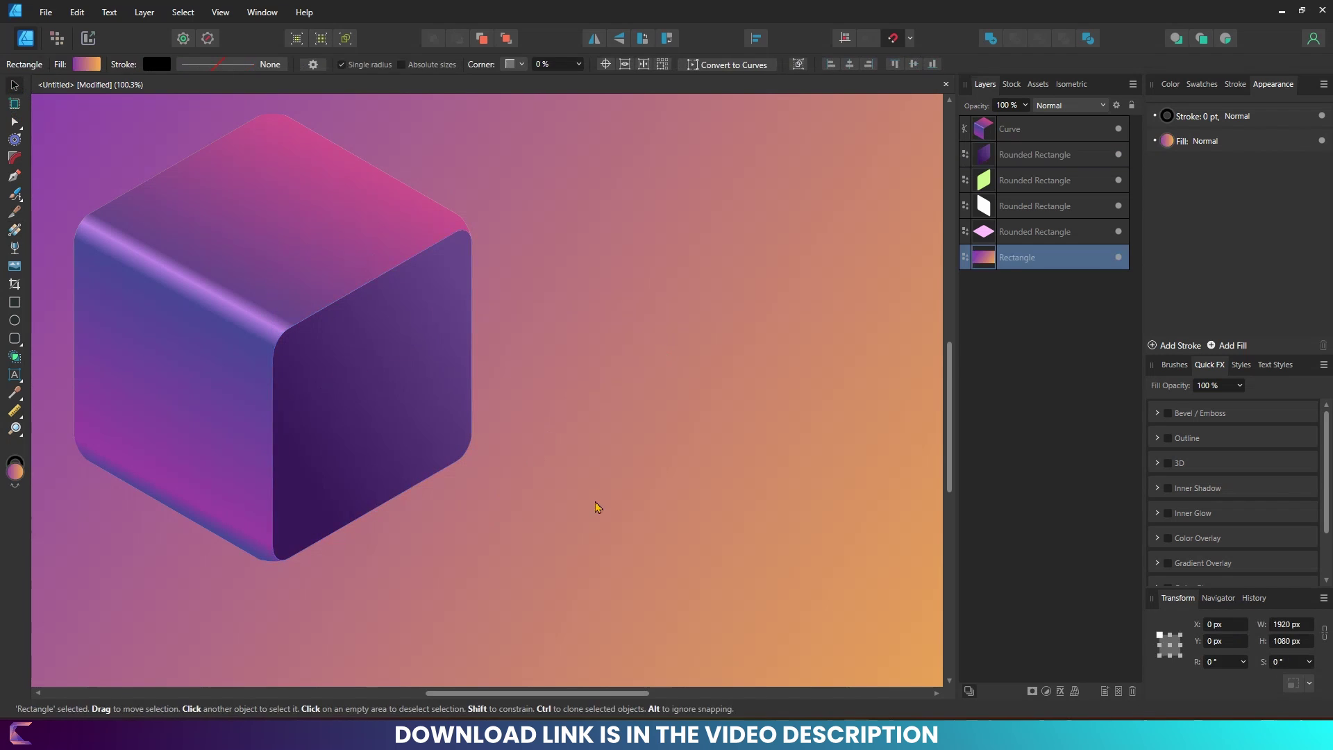
scroll(400, 536, down, 3)
scroll(410, 533, up, 2)
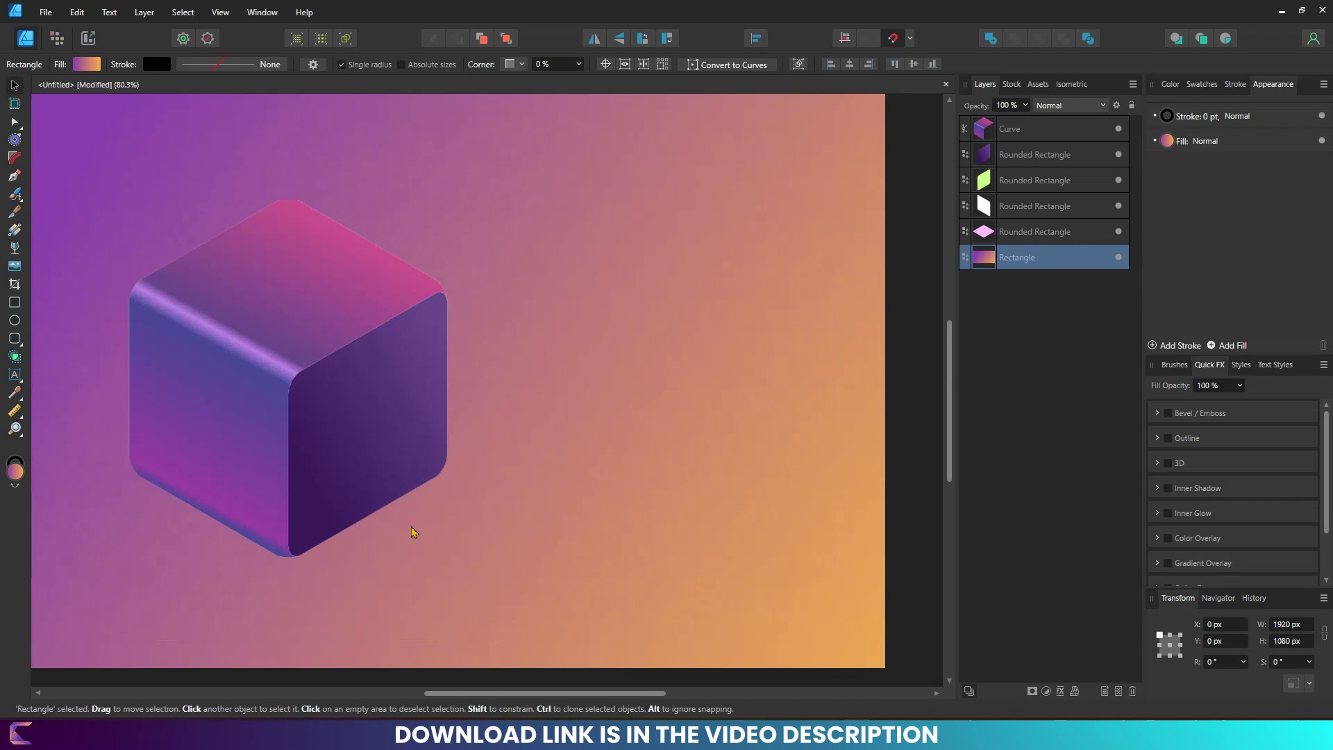
scroll(383, 331, up, 2)
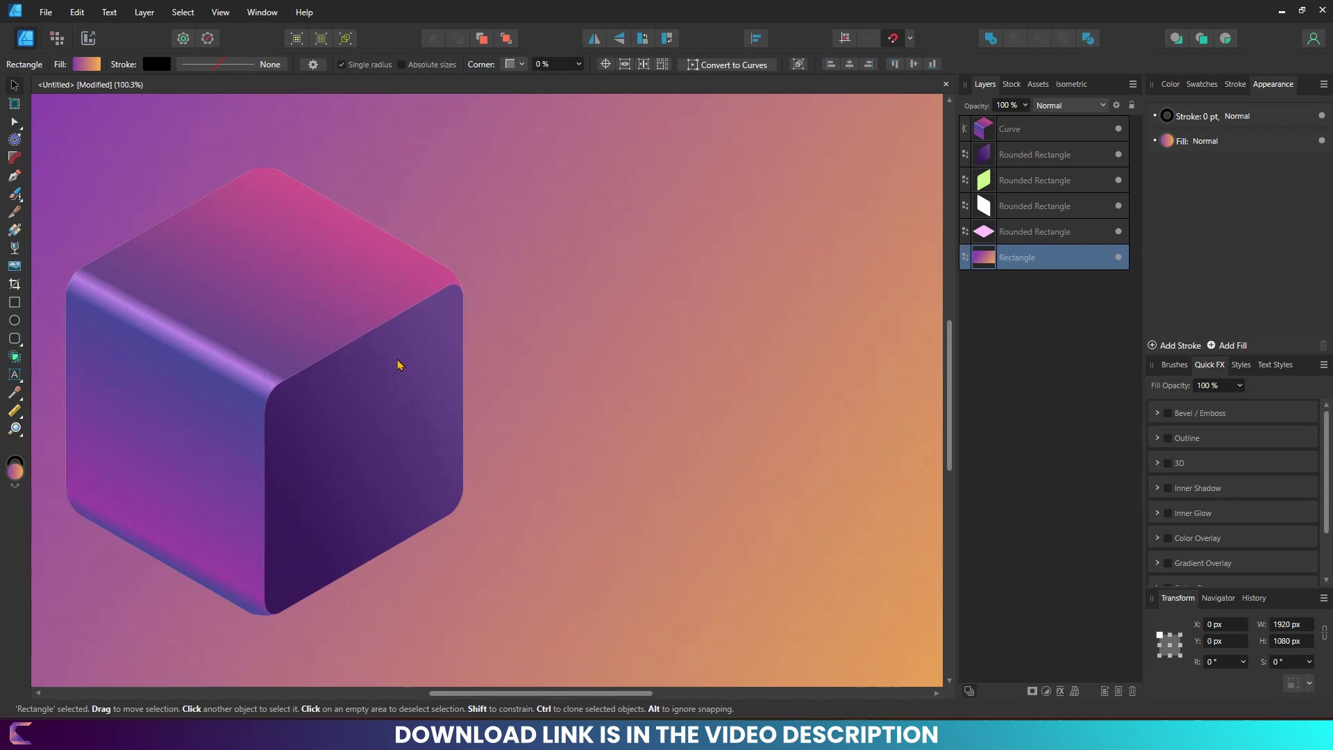
click(374, 428)
key(ctrl+j)
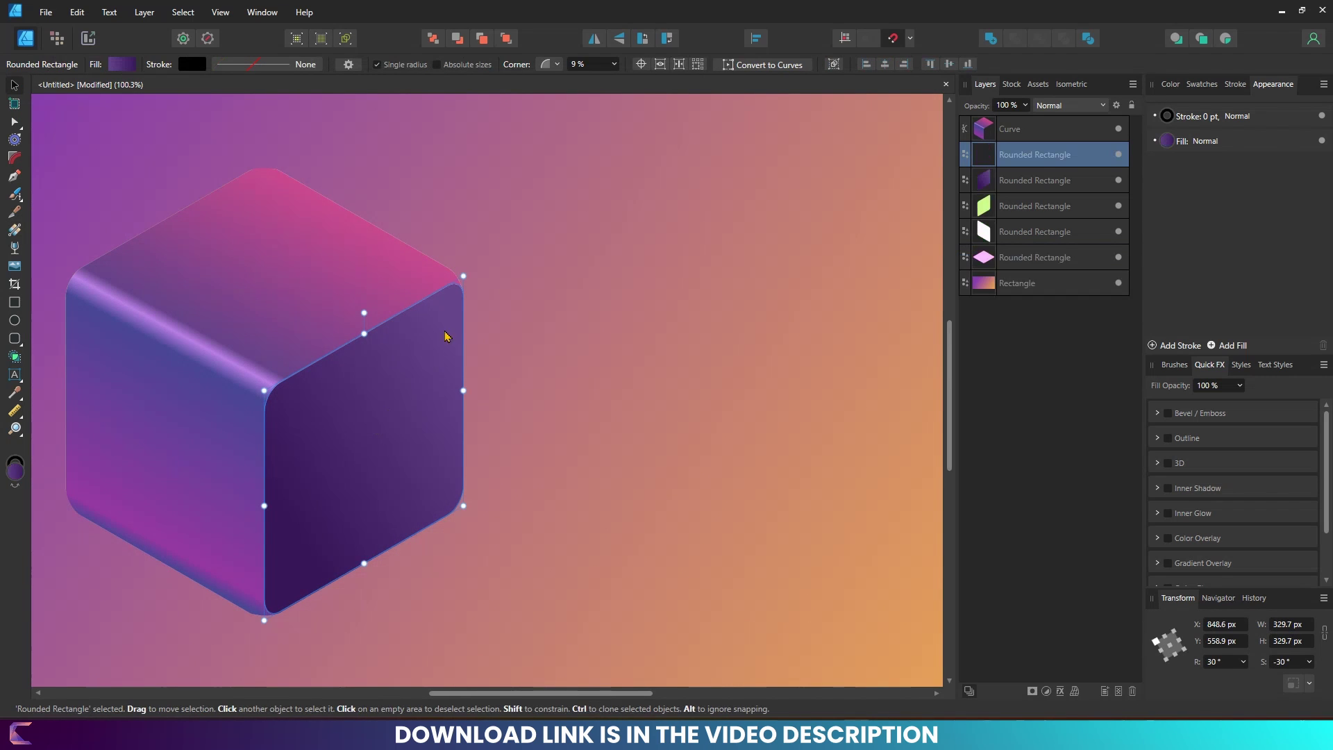
drag(470, 280, 472, 278)
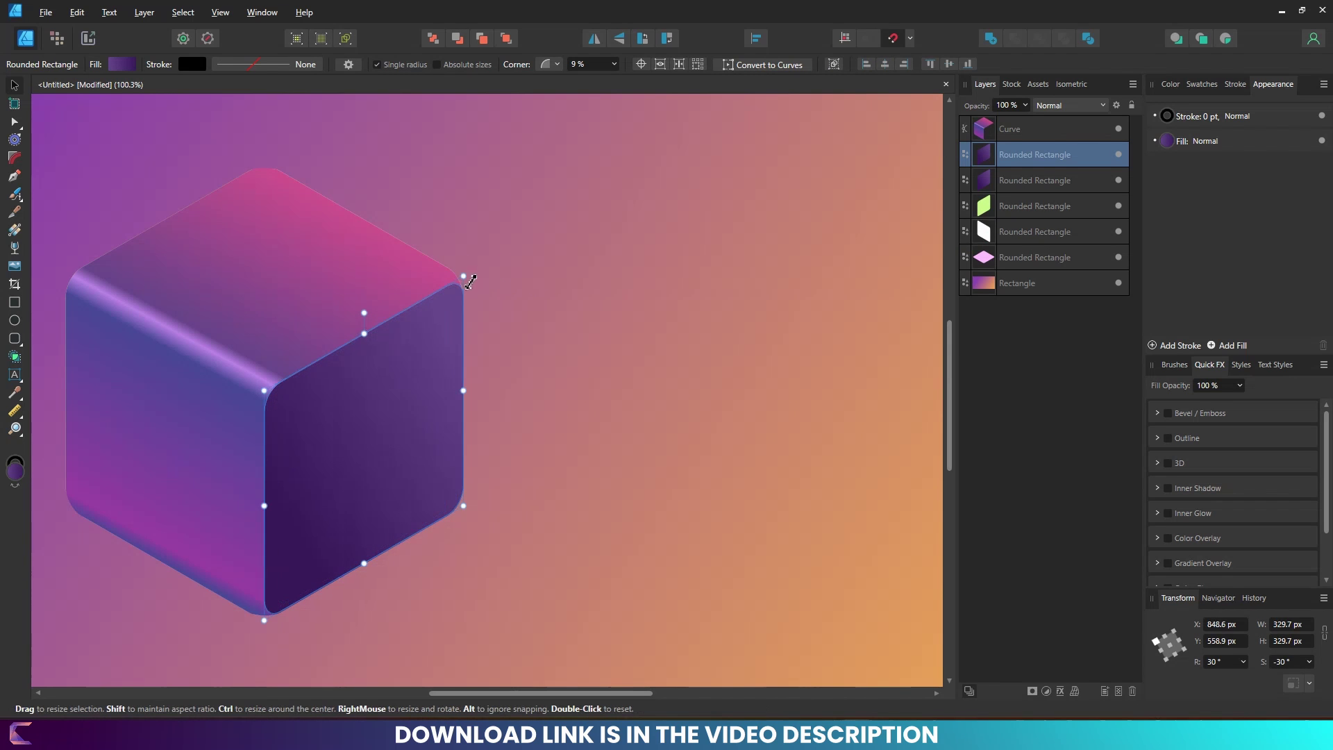
drag(470, 283, 471, 286)
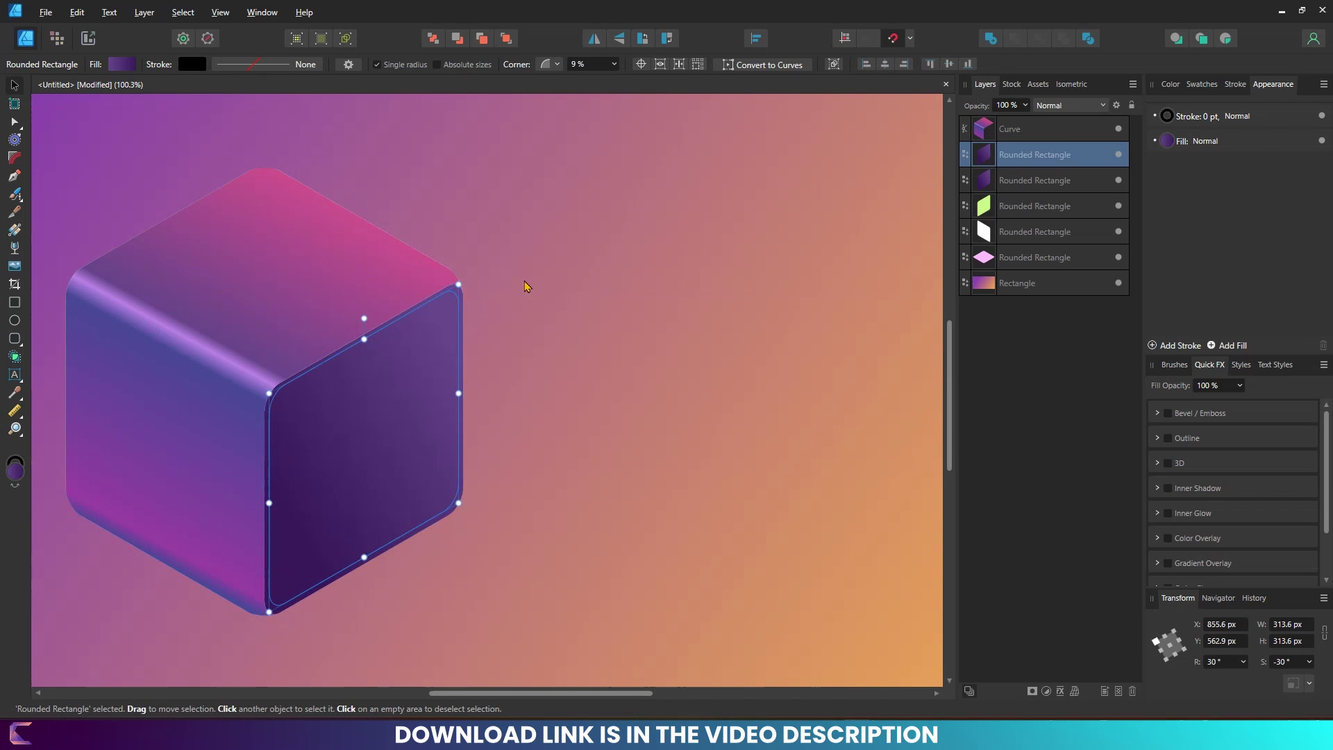
Step: Try blue-violet, pink and red-orange swatch fills on the larger right face underneath
click(464, 375)
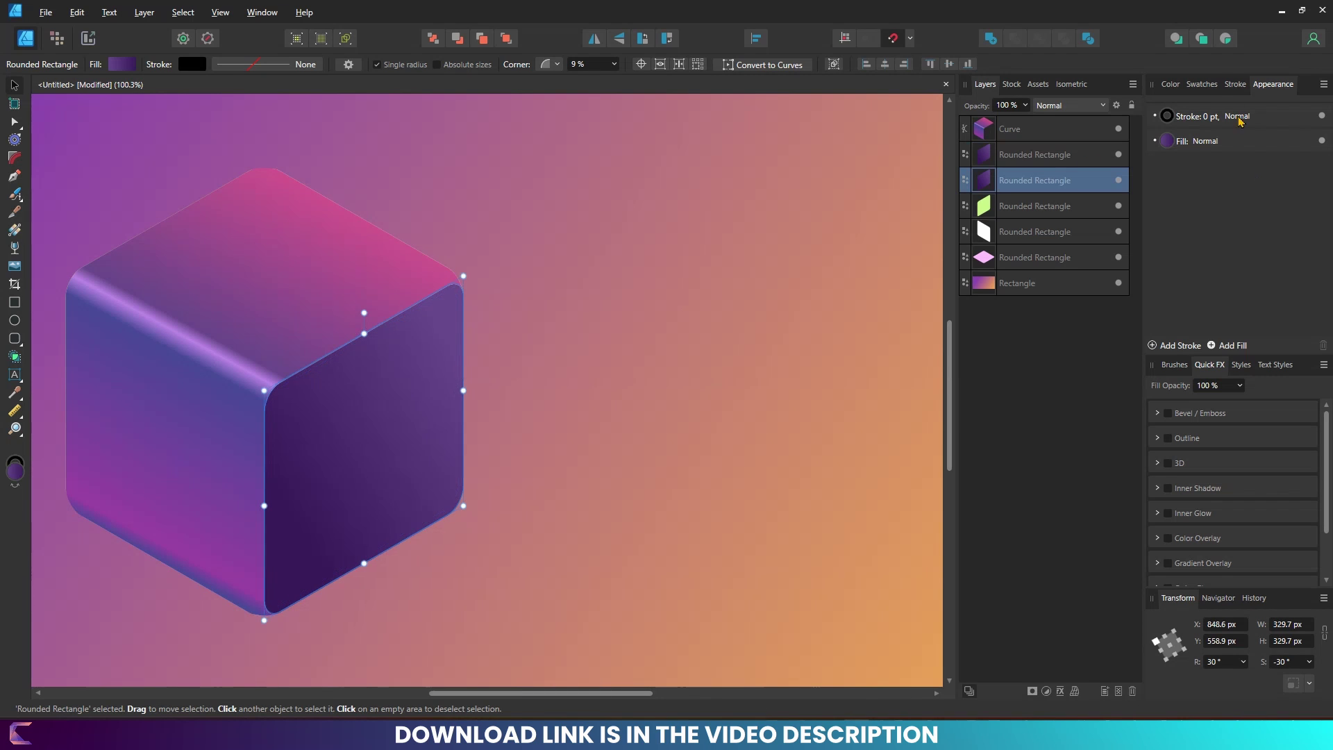
click(1202, 85)
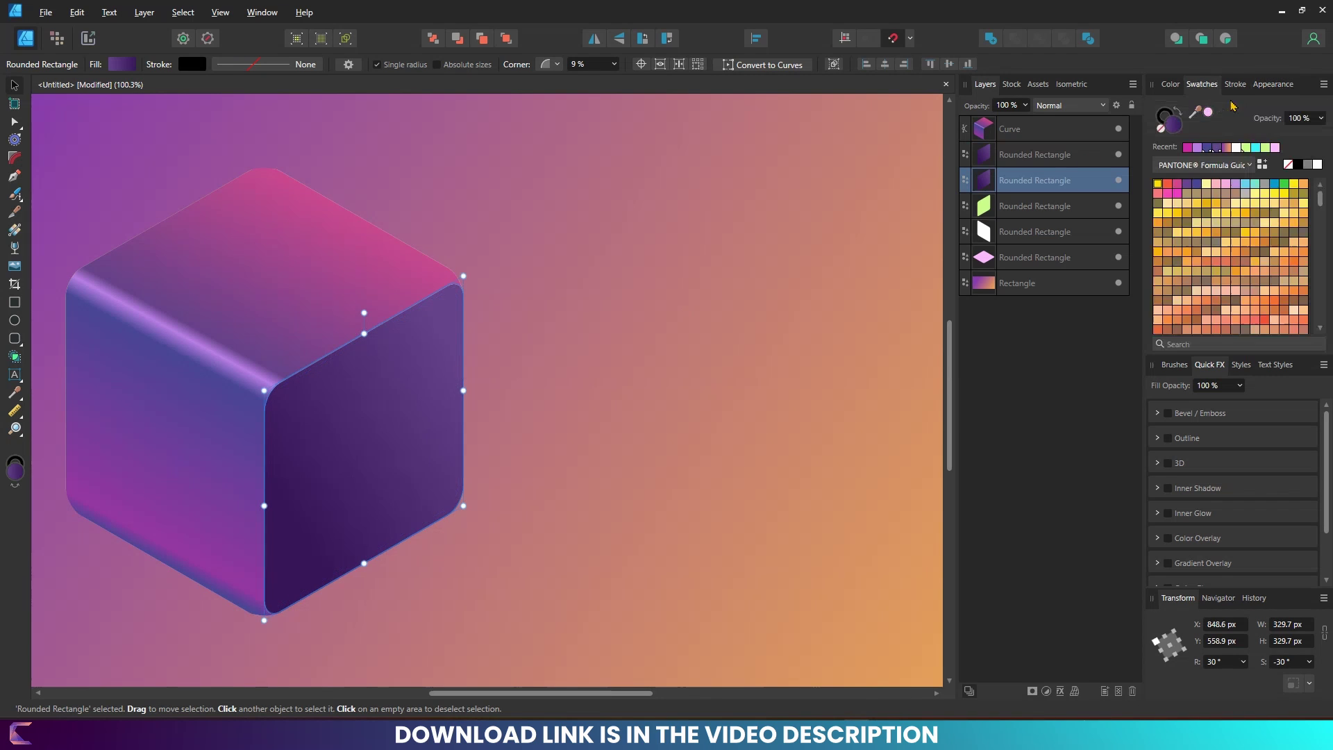
click(1199, 184)
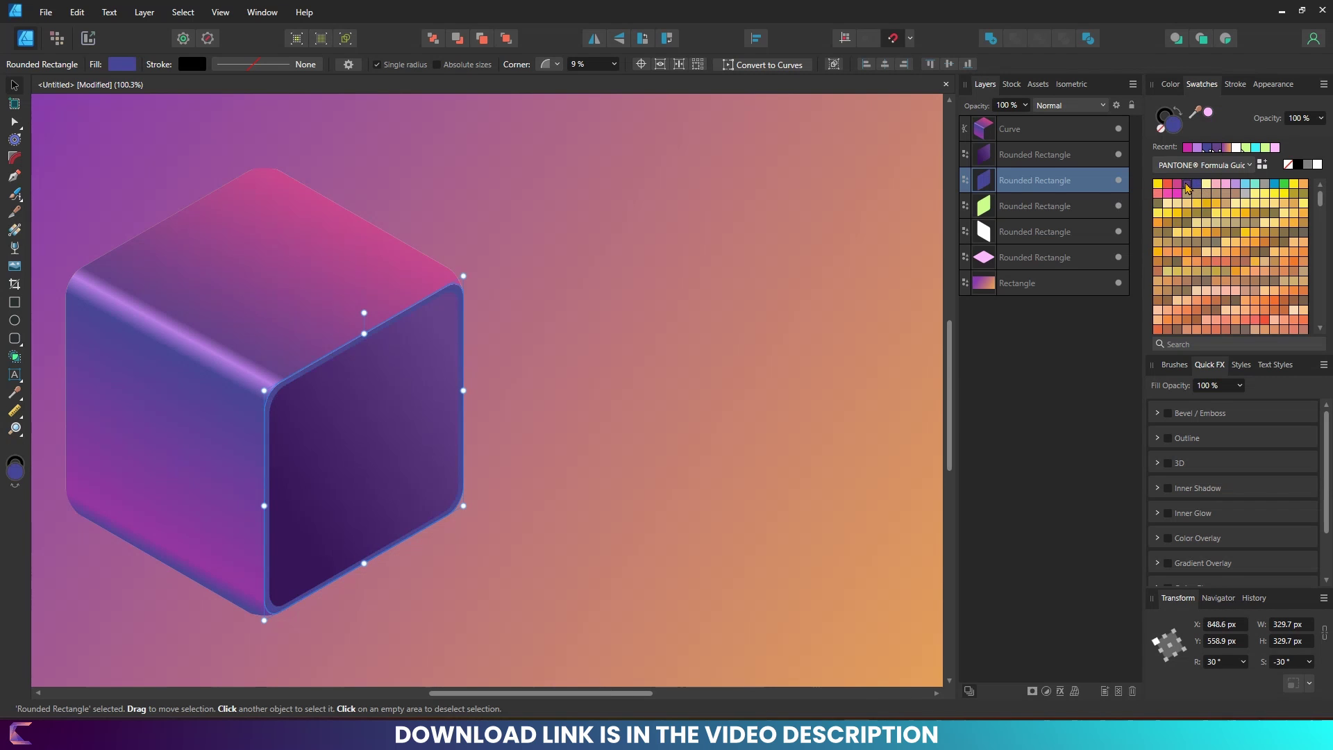
click(1169, 187)
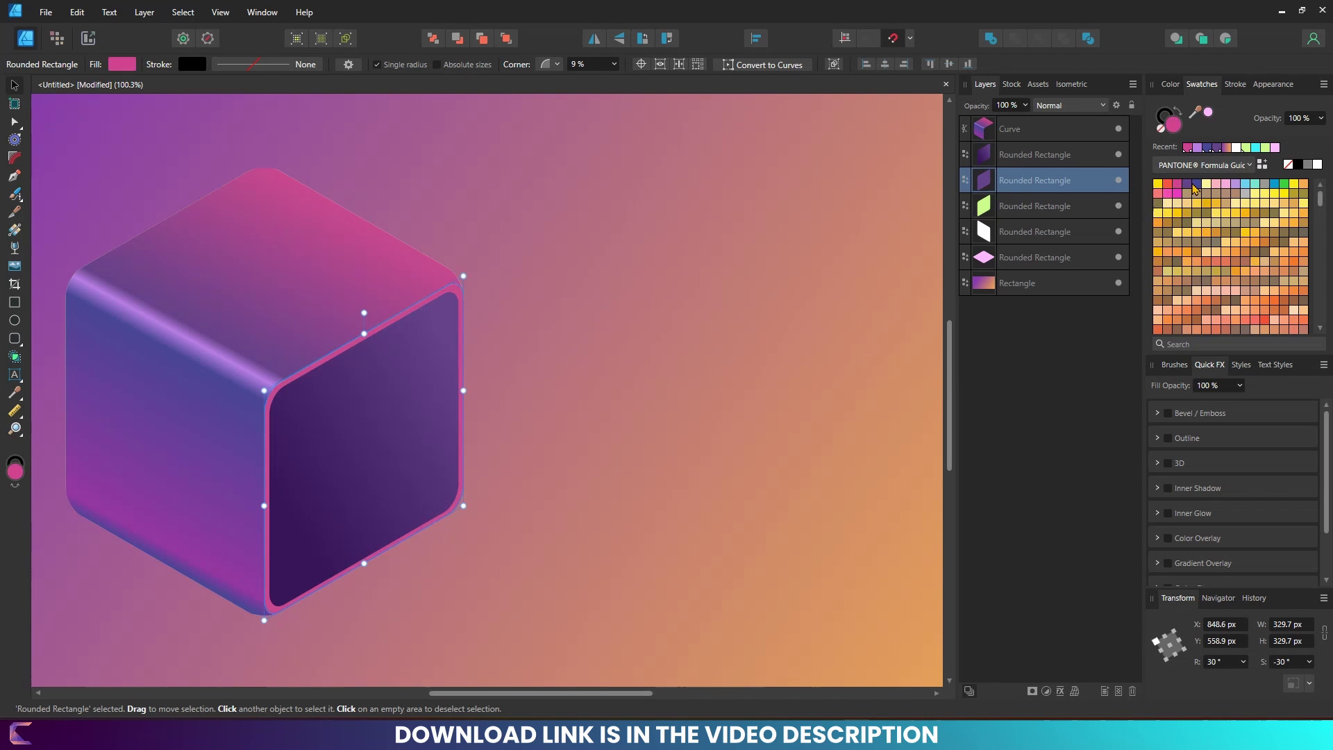
click(1169, 184)
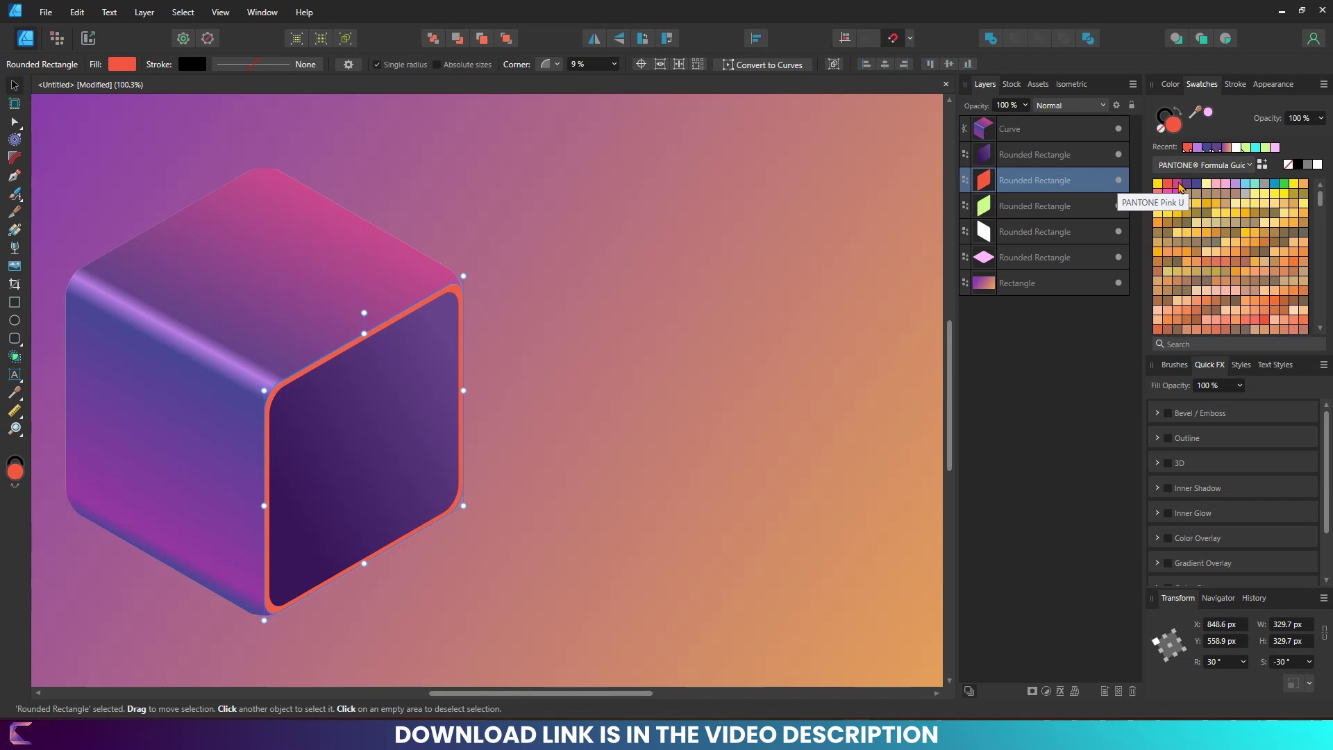
Step: Add a red Inner Glow and settle on a salmon-pink fill for the rim
click(1168, 513)
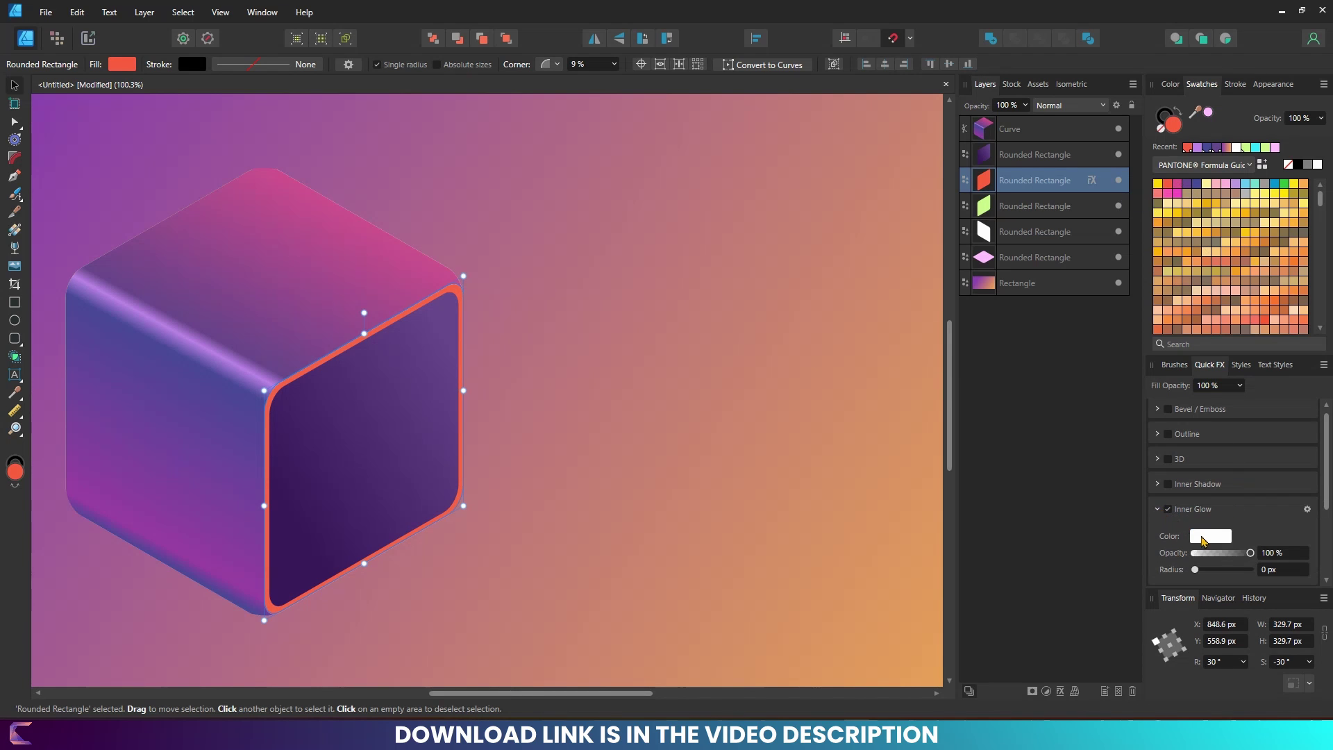
click(1203, 541)
drag(1275, 560, 1169, 189)
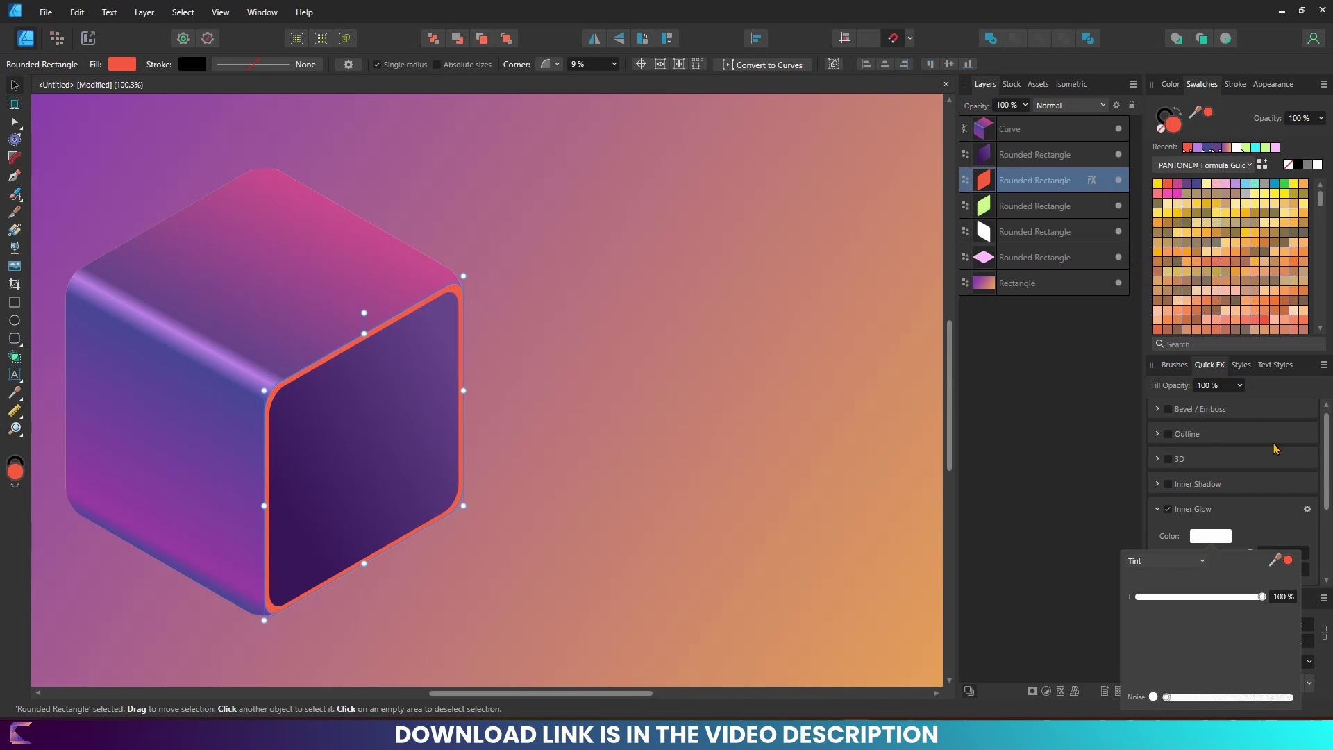
click(1288, 561)
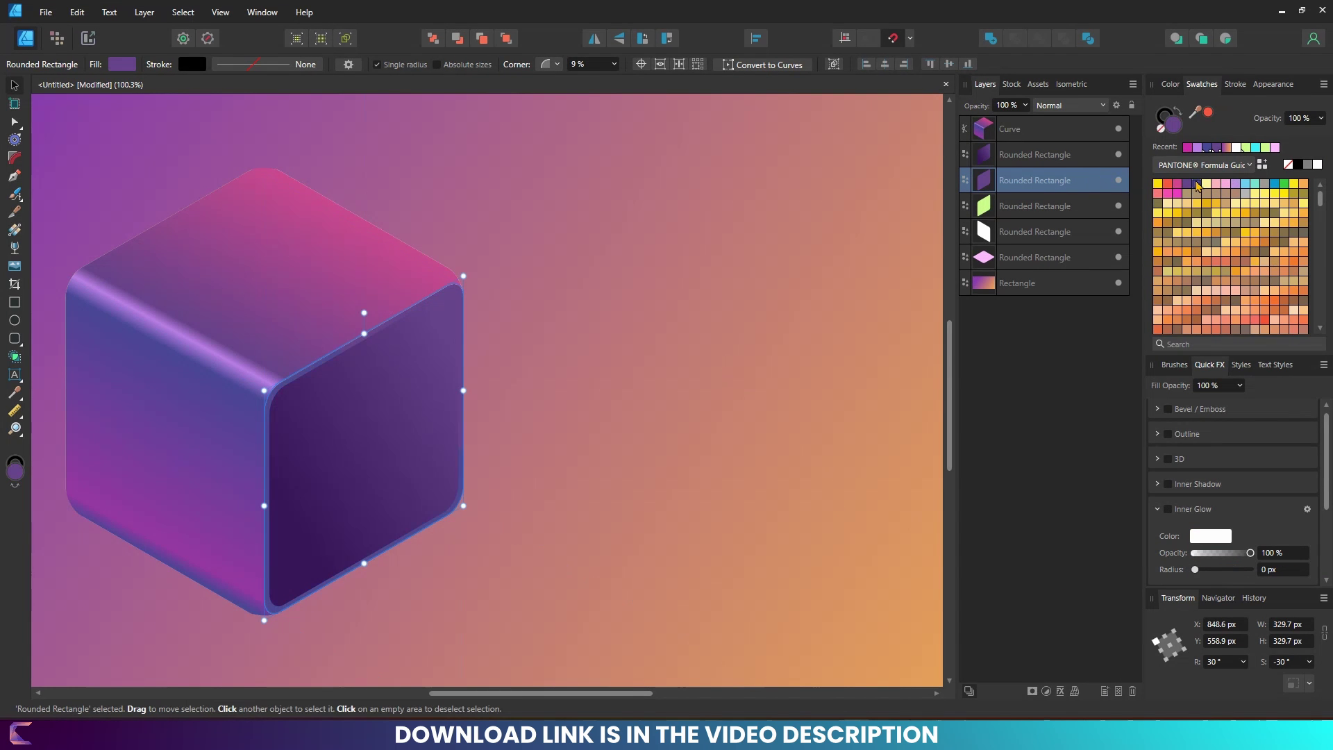
click(1190, 186)
click(653, 375)
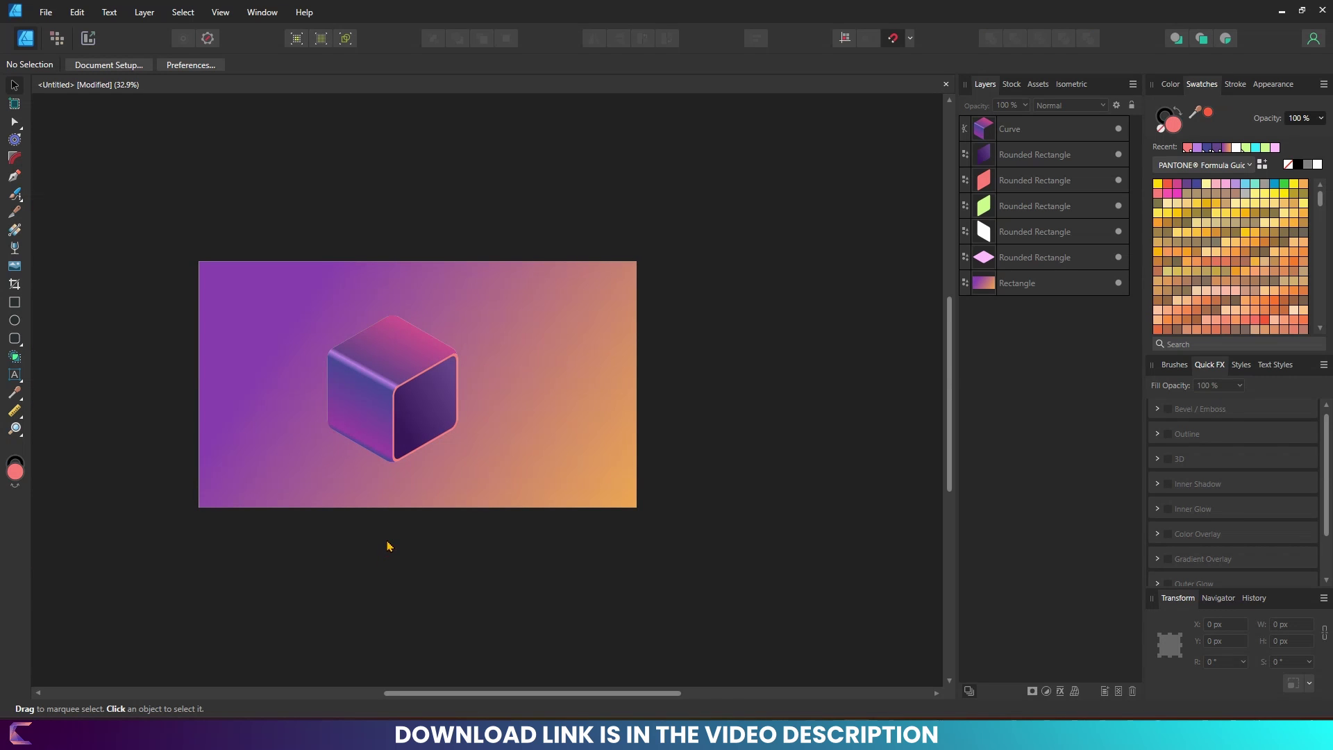
Step: Duplicate the right-face inset panel and flip the copy horizontally in the isometric plane
click(427, 403)
scroll(427, 402, up, 2)
scroll(427, 403, up, 2)
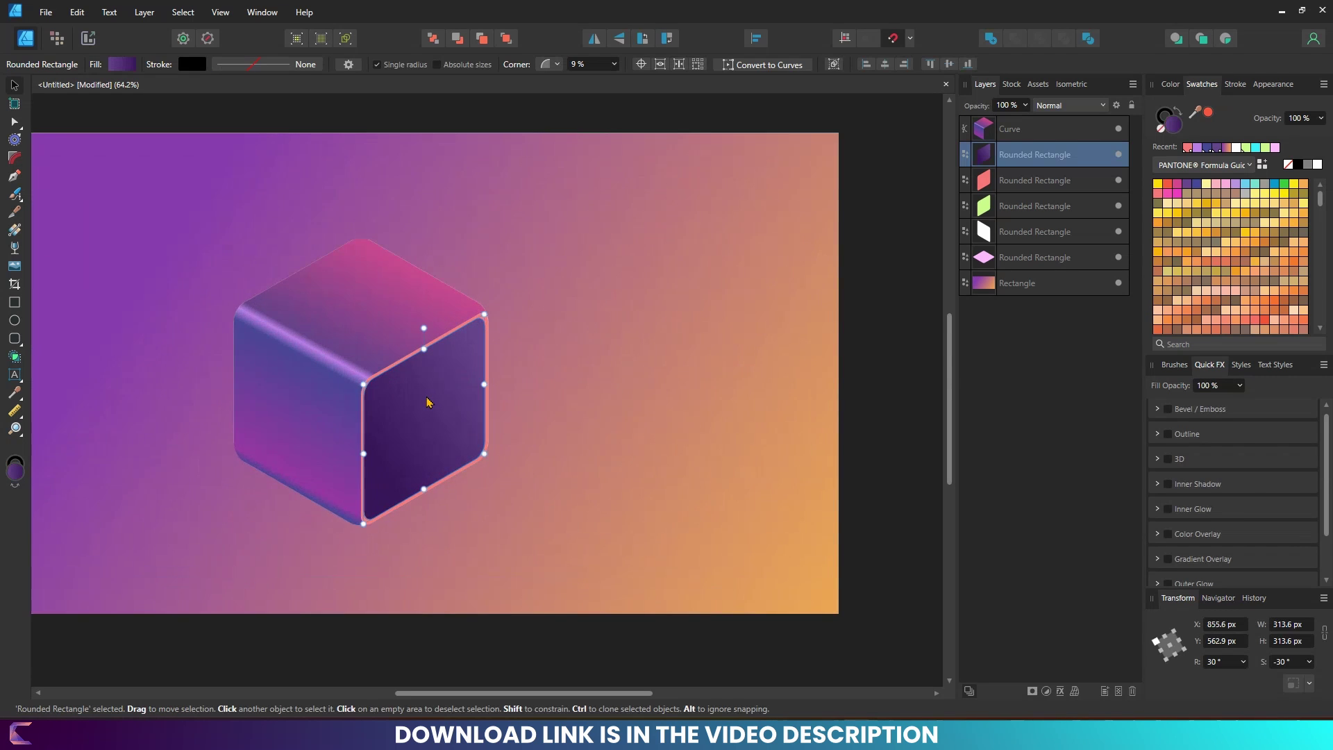
ctrl+drag(455, 420, 609, 457)
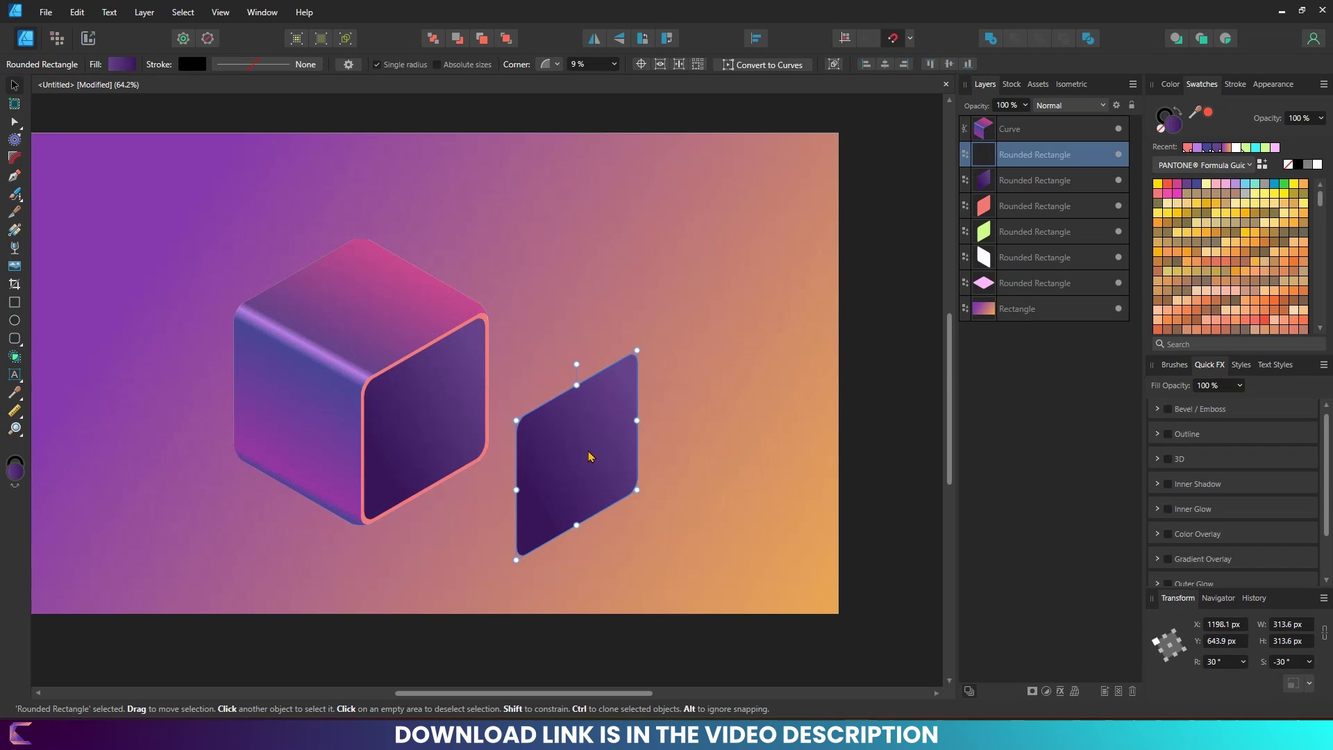
click(1070, 84)
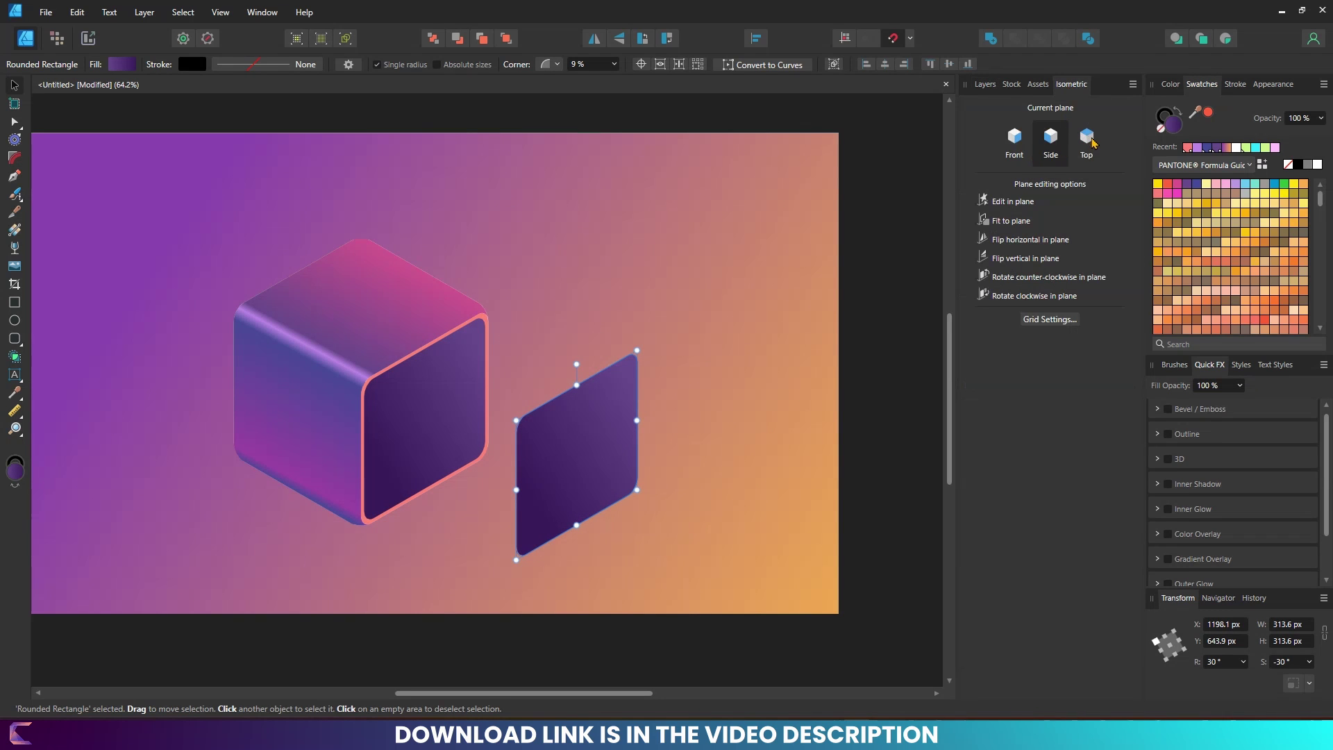
click(1000, 239)
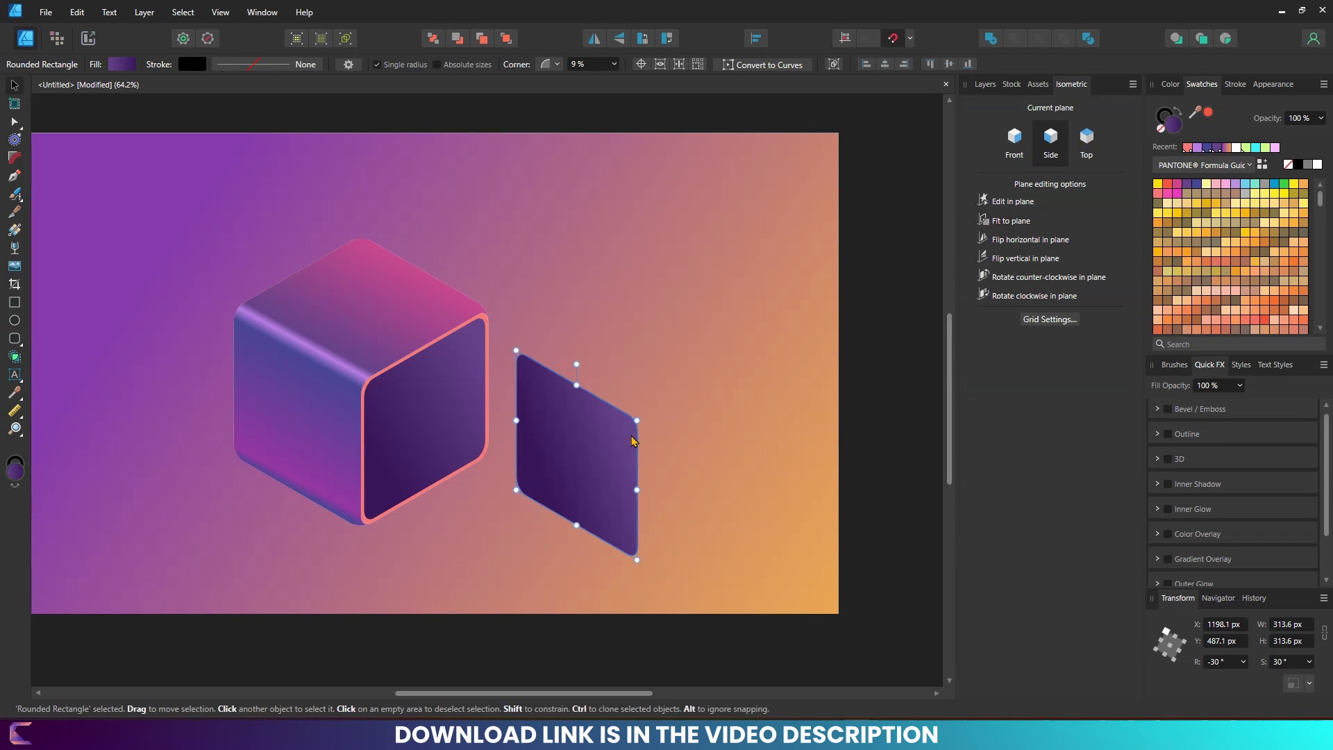
Step: Move the mirrored panel onto the left face, reorder it, and resize it to fit
mouse_move(611, 479)
mouse_down()
mouse_move(243, 509)
mouse_move(328, 472)
mouse_move(318, 467)
mouse_up()
right_click(244, 509)
click(303, 255)
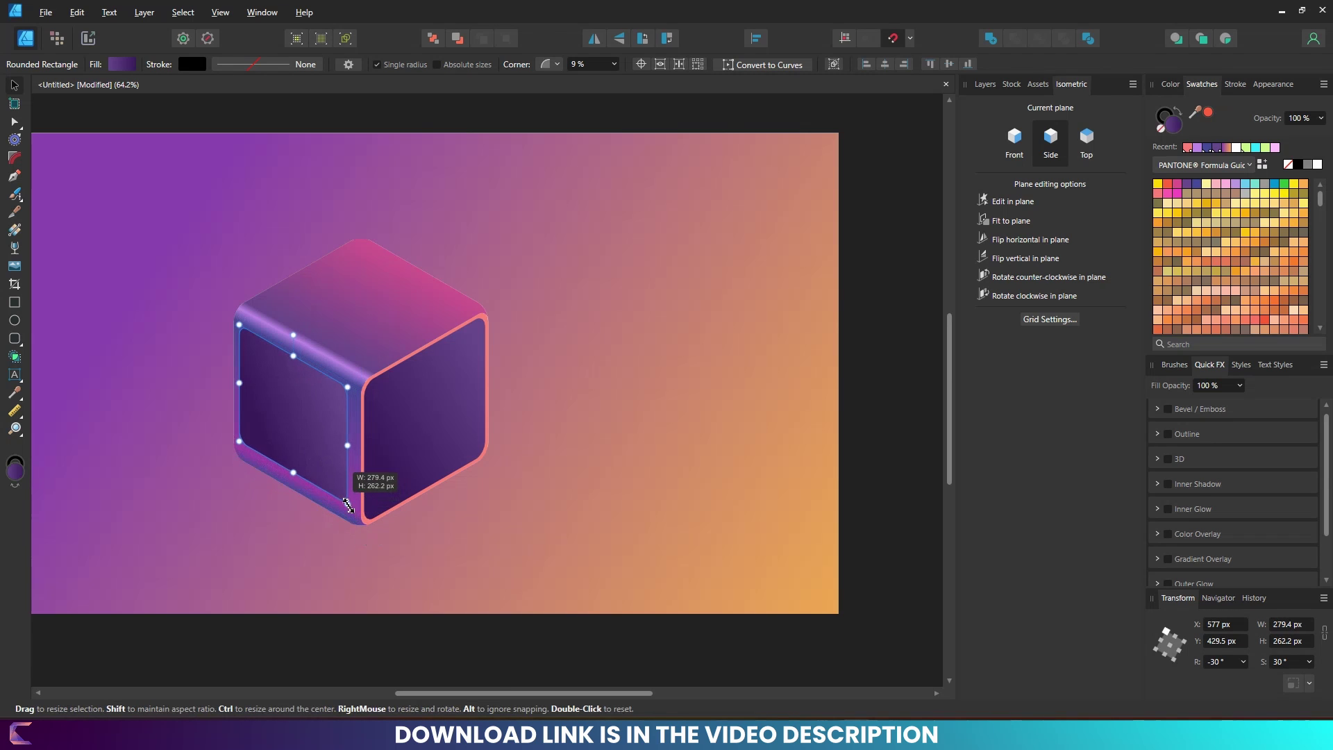
drag(361, 532, 344, 505)
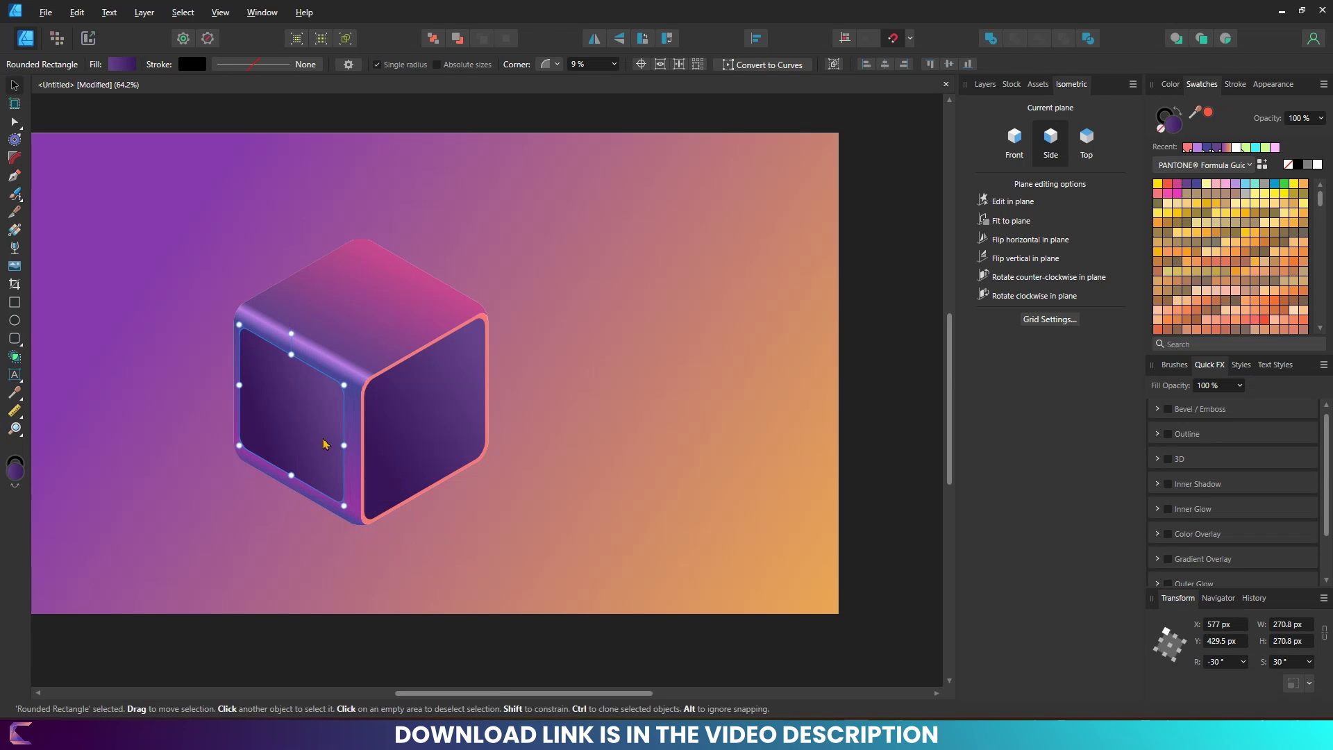
drag(324, 445, 325, 444)
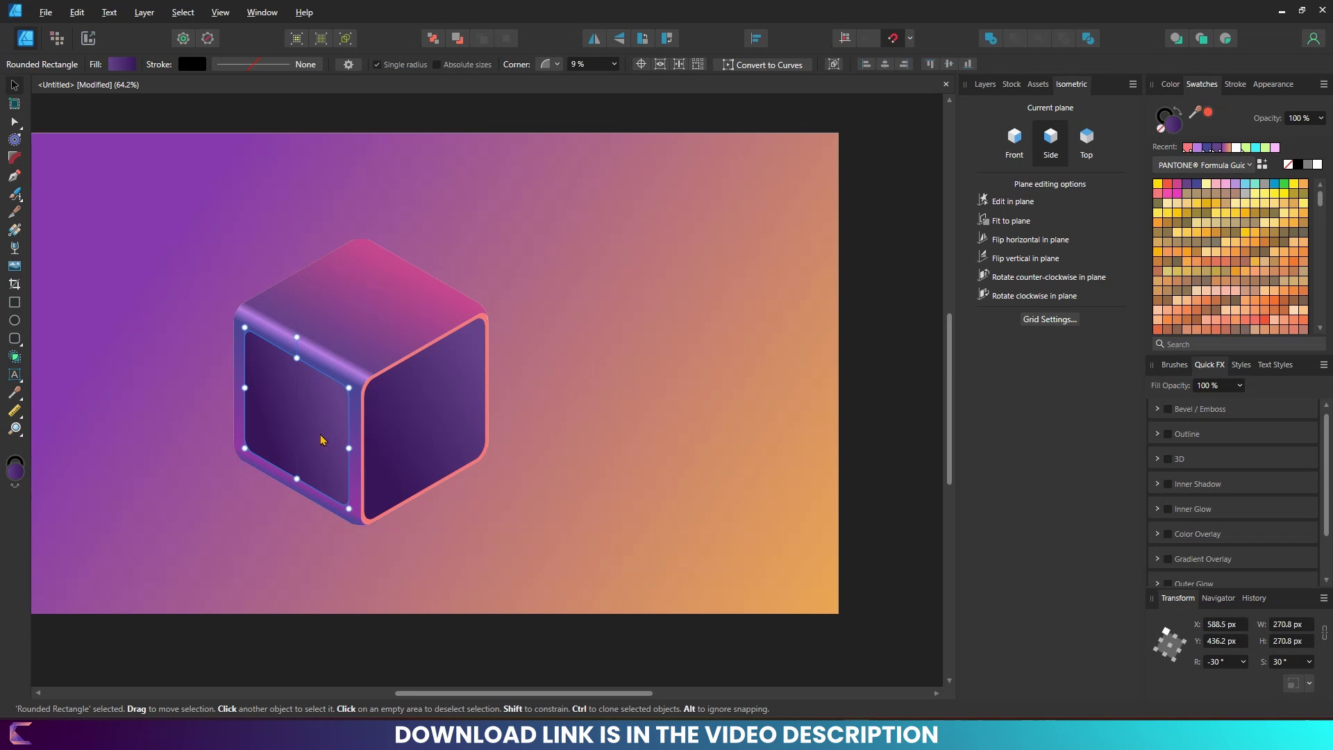
ctrl+scroll(322, 440, up, 3)
mouse_move(275, 521)
mouse_down()
mouse_move(283, 492)
mouse_move(276, 507)
mouse_up()
drag(301, 447, 300, 446)
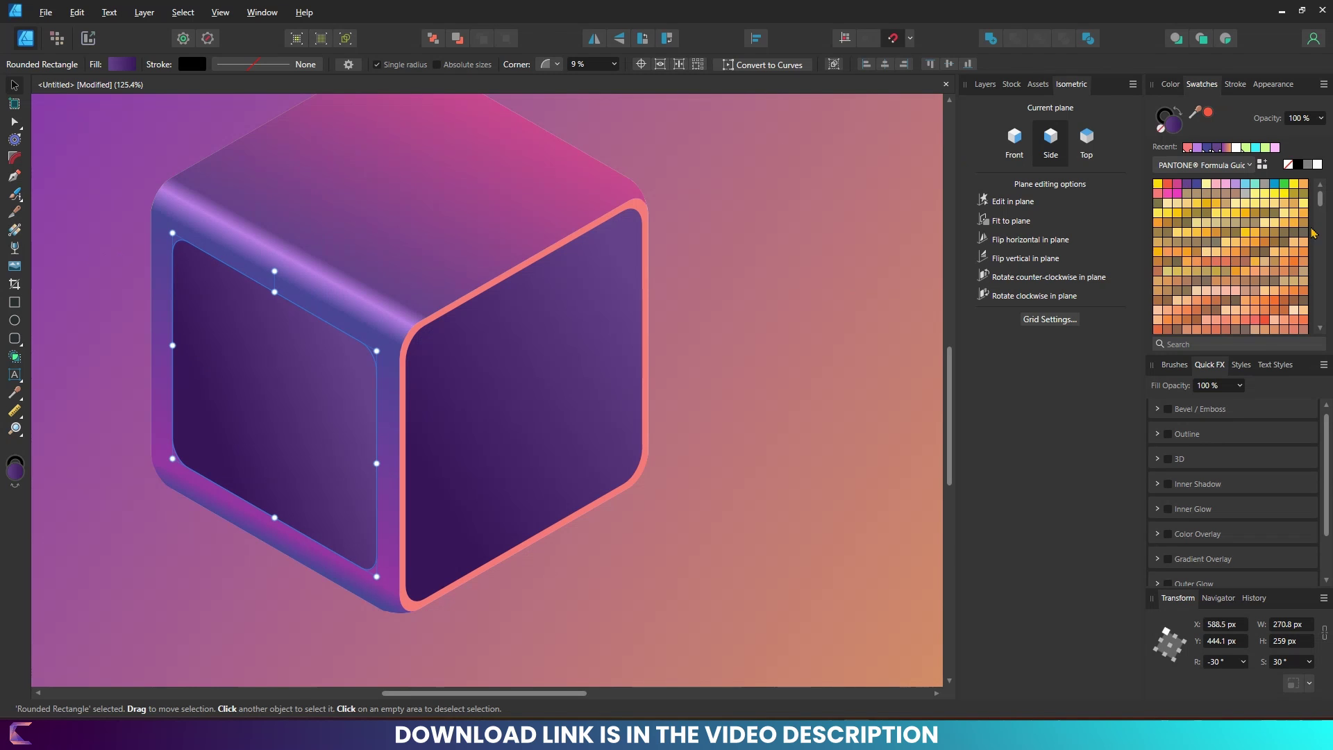
Step: Give the left inset panel a linear gradient from a pink start stop to its purple end
click(15, 230)
click(174, 316)
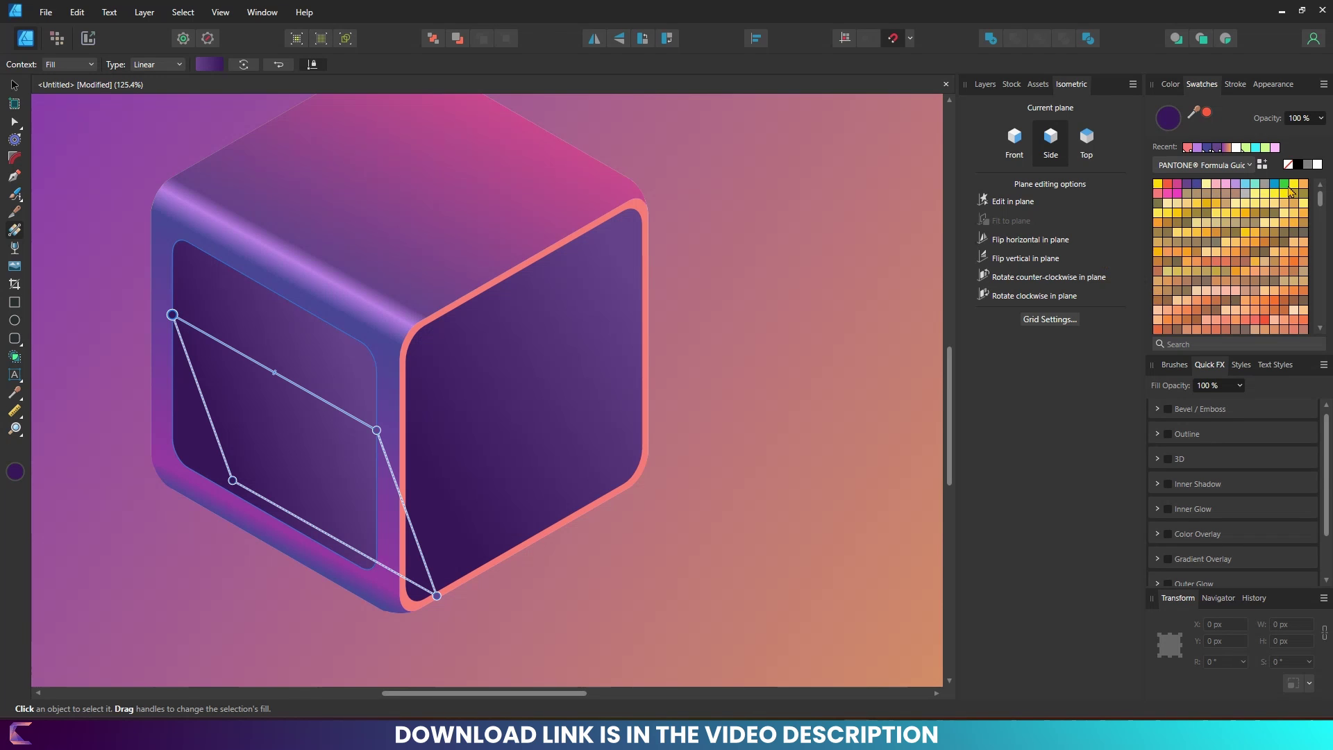
click(1177, 185)
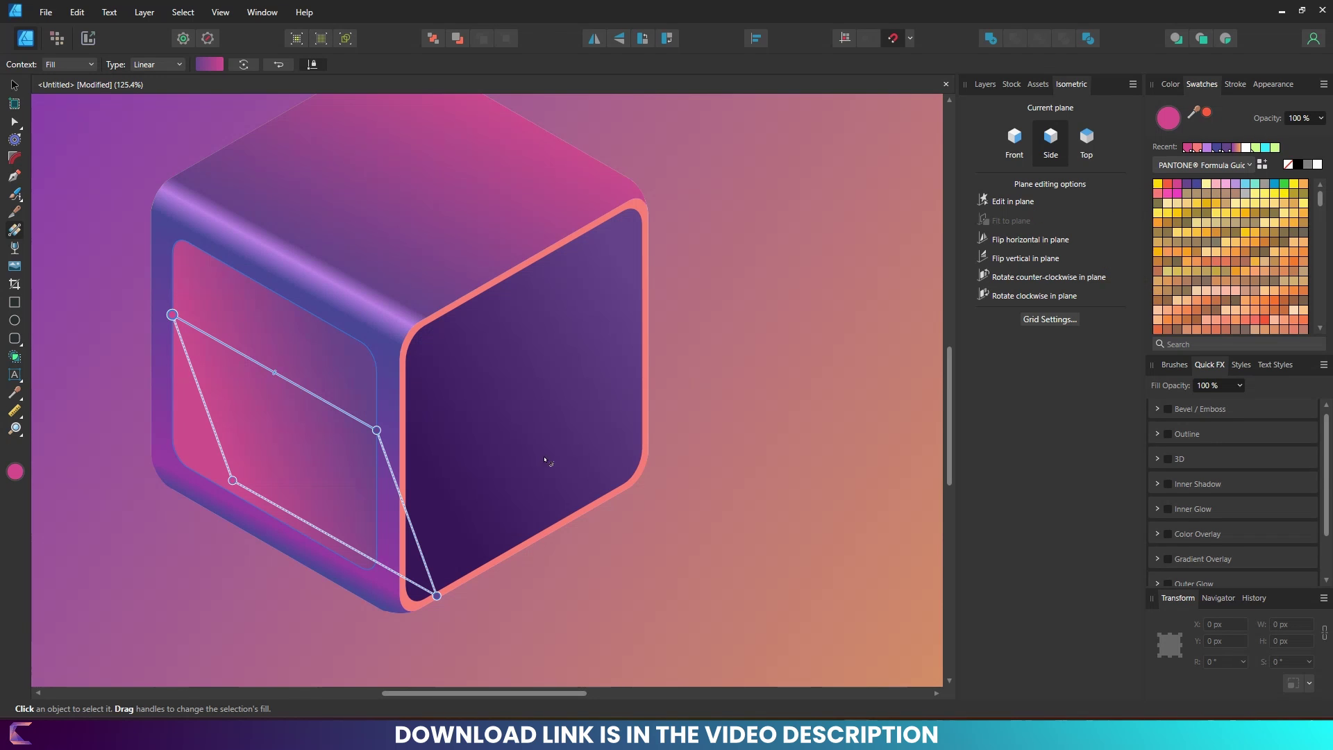
click(437, 596)
mouse_move(376, 430)
mouse_down()
mouse_move(314, 377)
mouse_move(254, 386)
mouse_move(405, 490)
mouse_move(431, 566)
mouse_move(399, 543)
mouse_up()
mouse_move(172, 314)
mouse_down()
mouse_move(179, 198)
mouse_move(183, 214)
mouse_move(65, 127)
mouse_move(131, 178)
mouse_move(172, 236)
mouse_move(149, 233)
mouse_up()
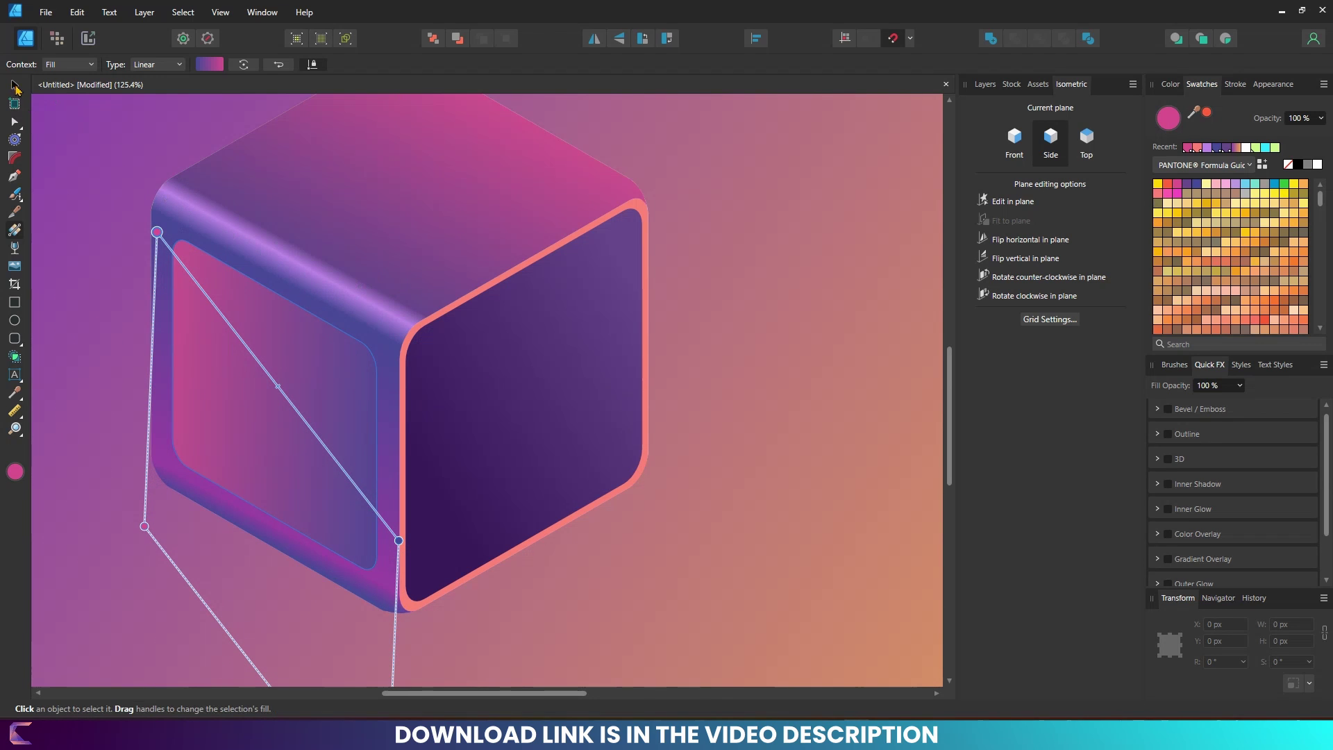
click(14, 87)
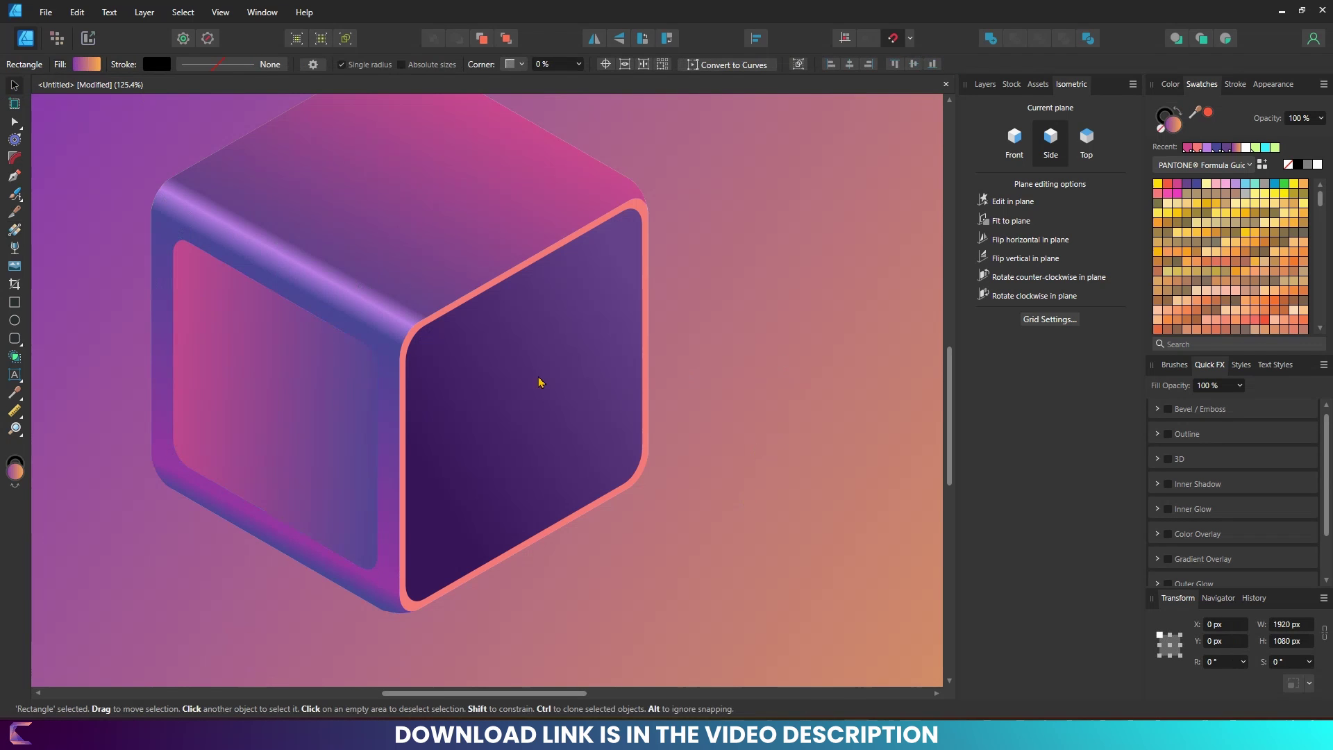
click(292, 426)
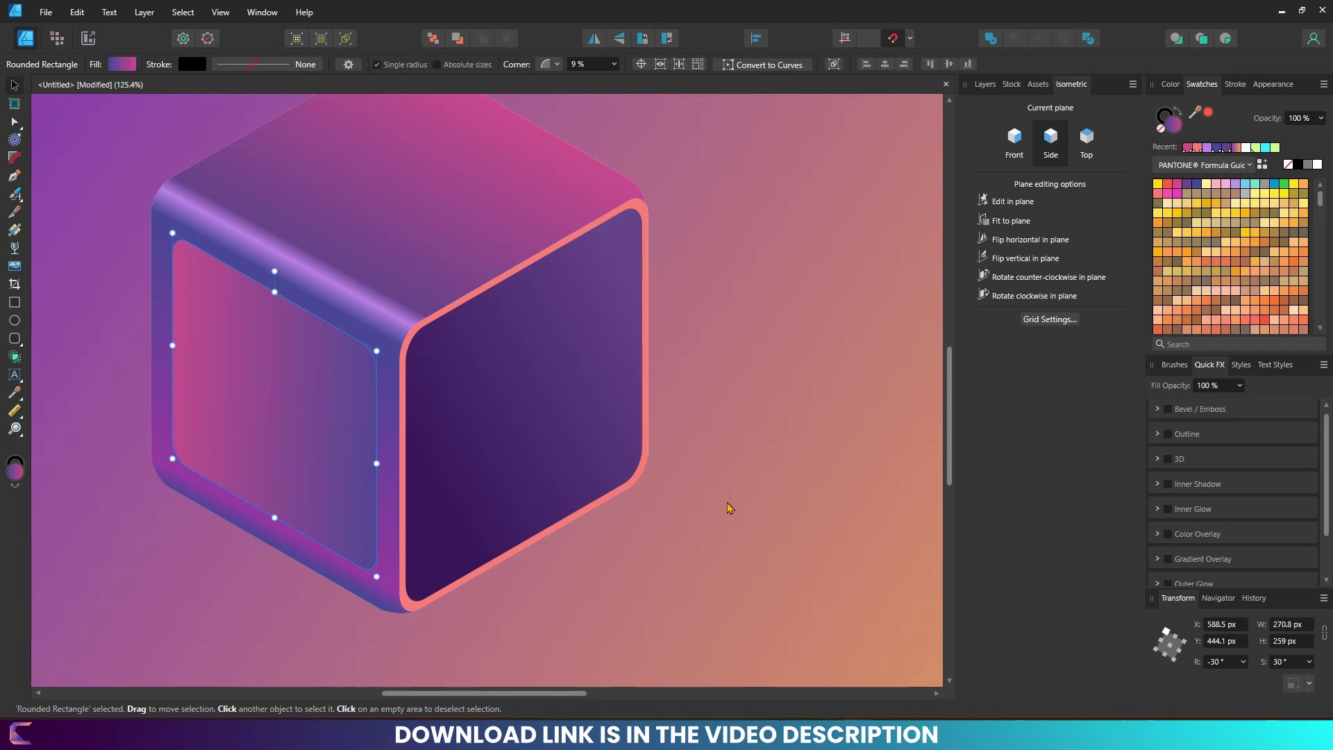
Step: Draw a triangle path with the Pen Tool from the cube's left edge down past its bottom
click(729, 507)
click(14, 175)
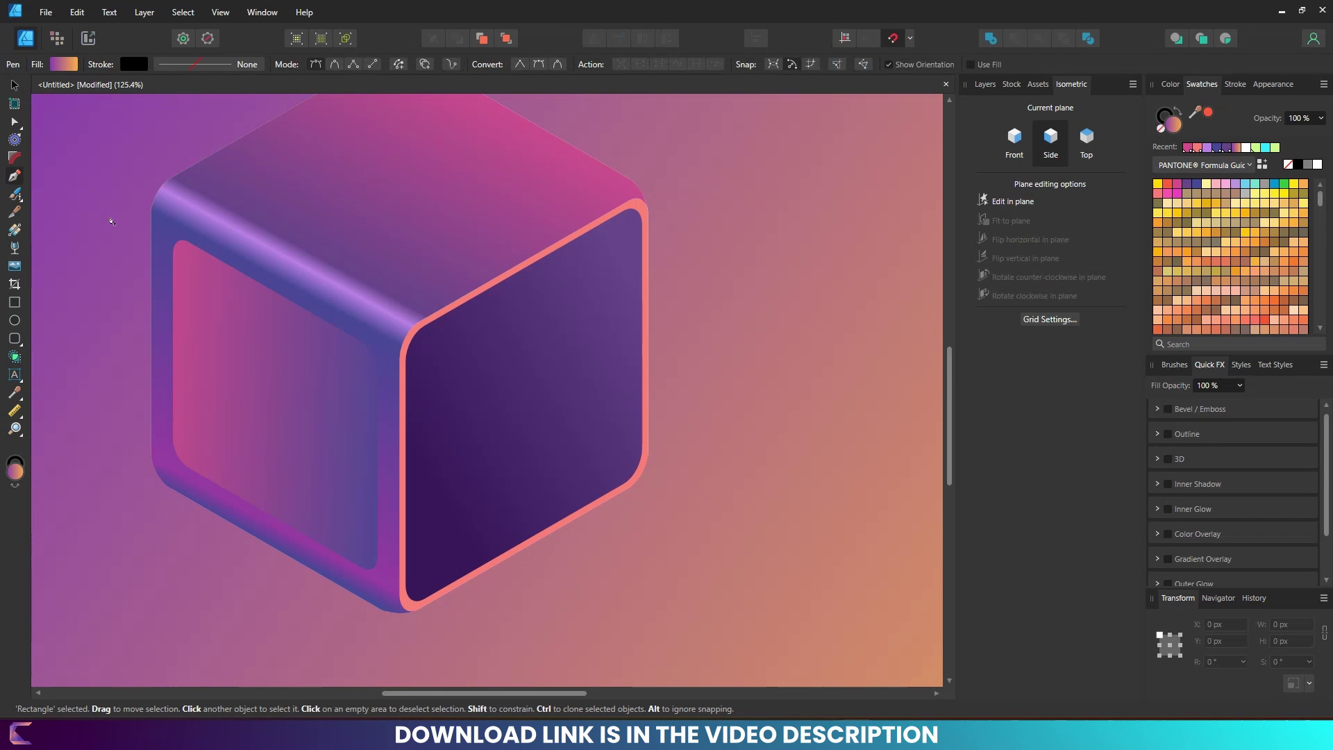
click(106, 189)
click(106, 558)
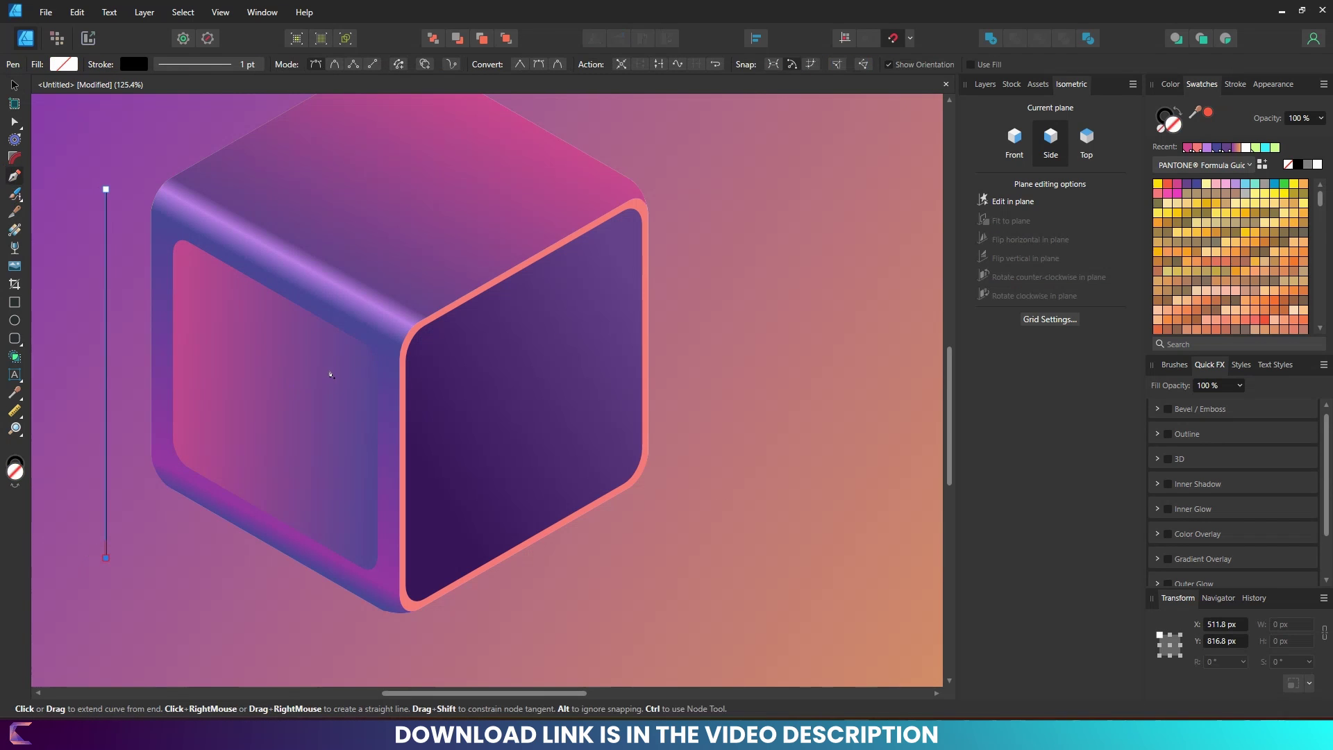
click(393, 674)
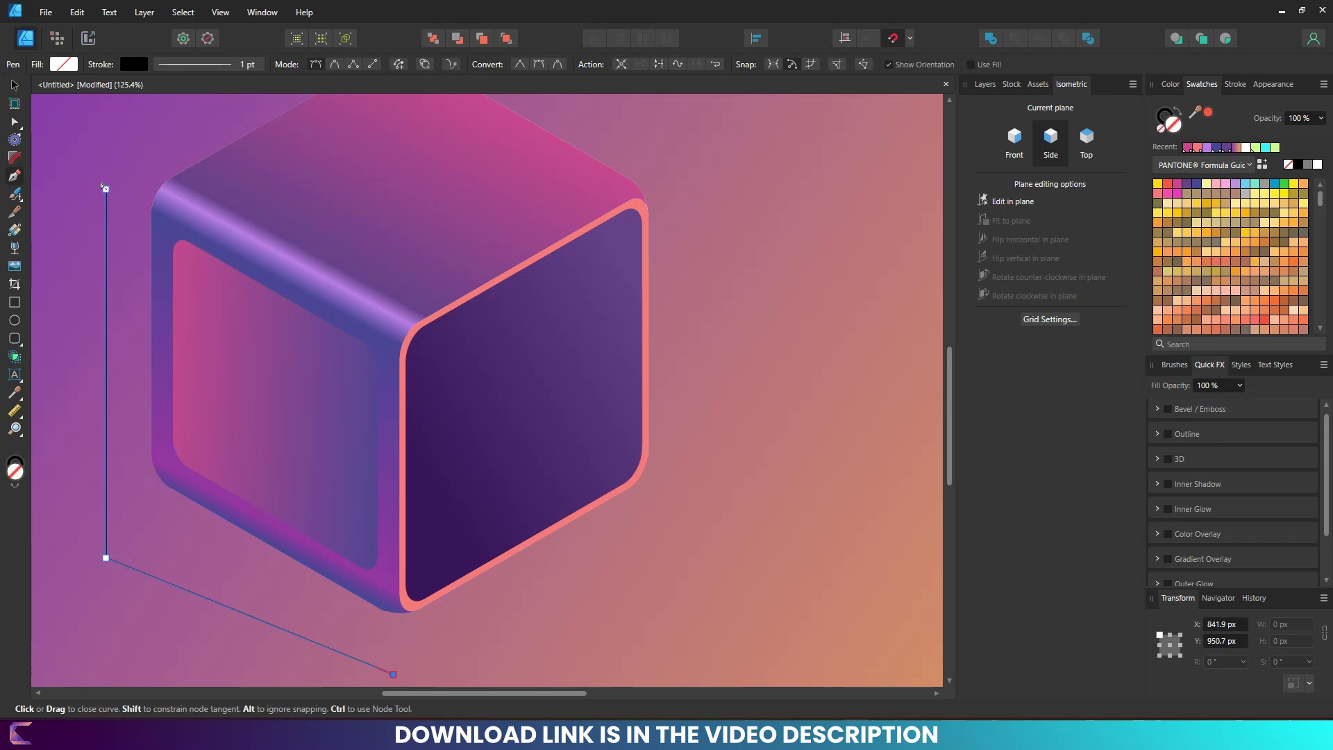
click(106, 189)
scroll(132, 139, left, 3)
key(ctrl+z)
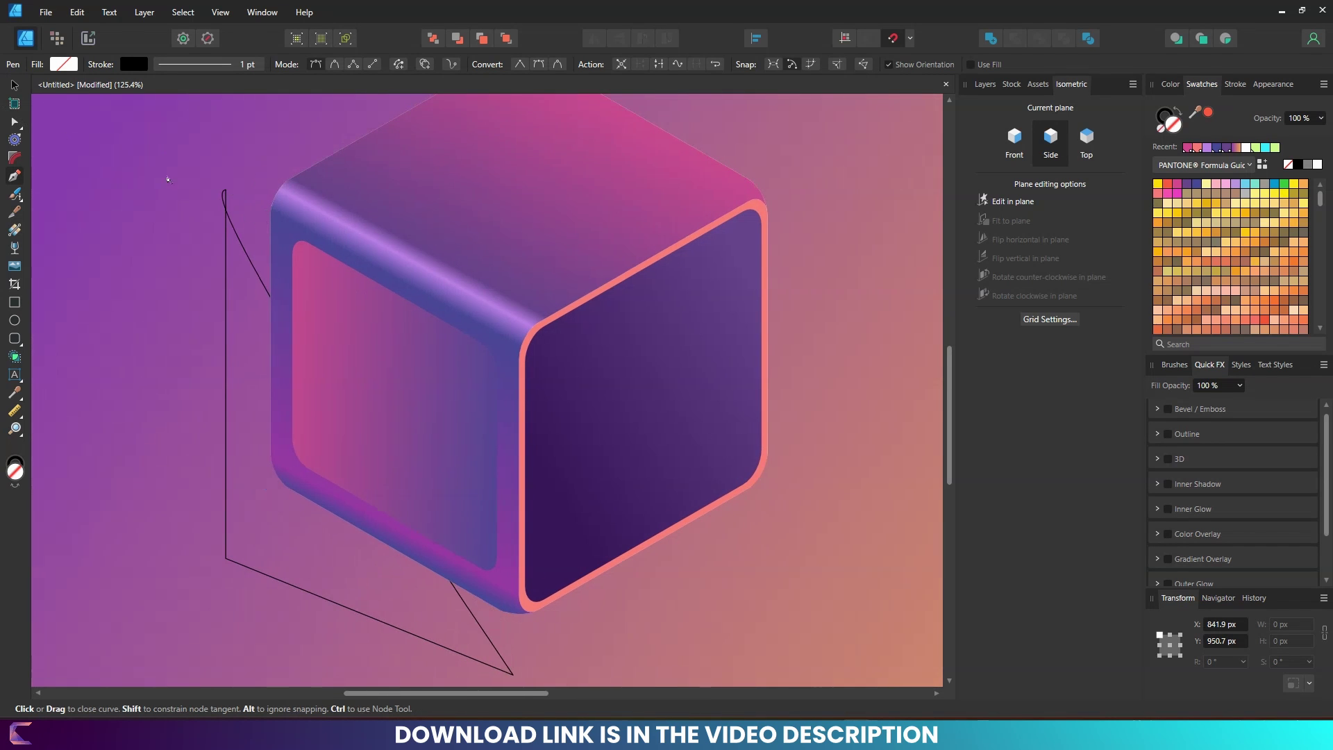
key(ctrl+z)
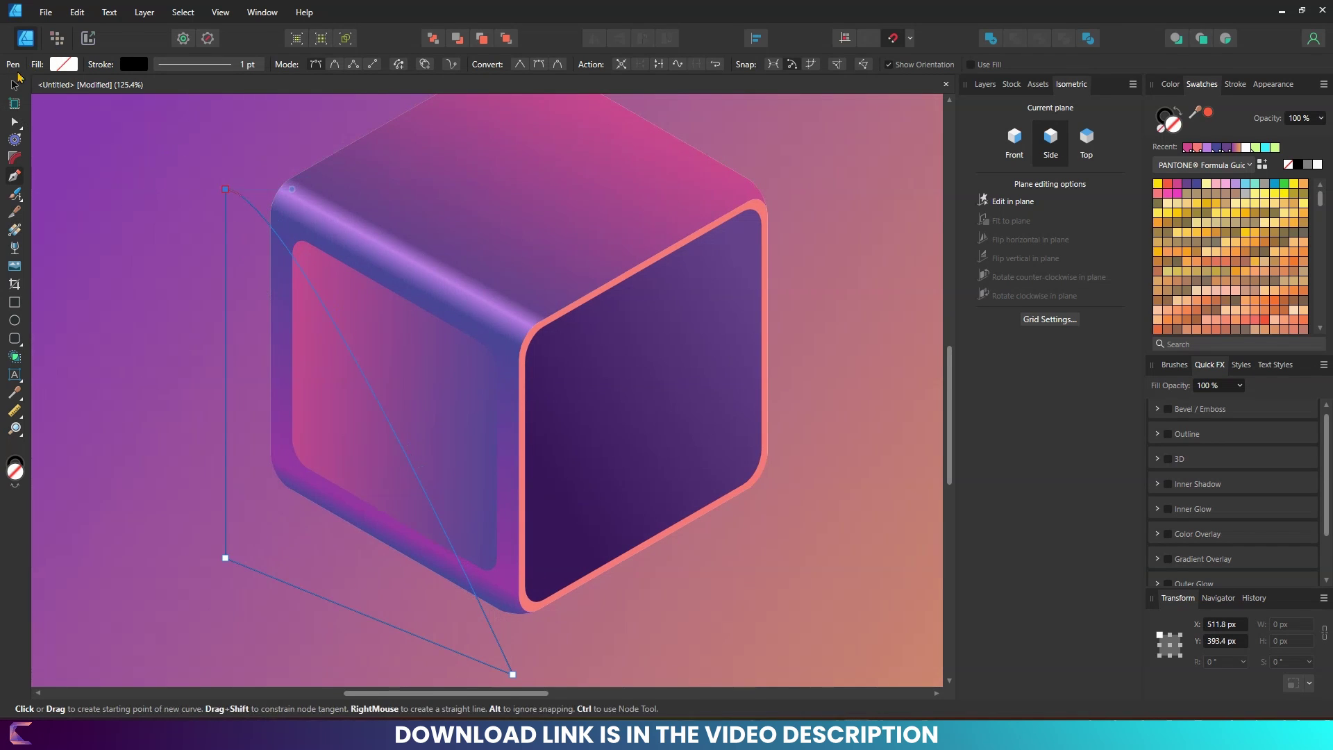
key(v)
Step: Fill the triangle white, move it to the front, and intersect it with the inner left face
click(1317, 165)
right_click(261, 387)
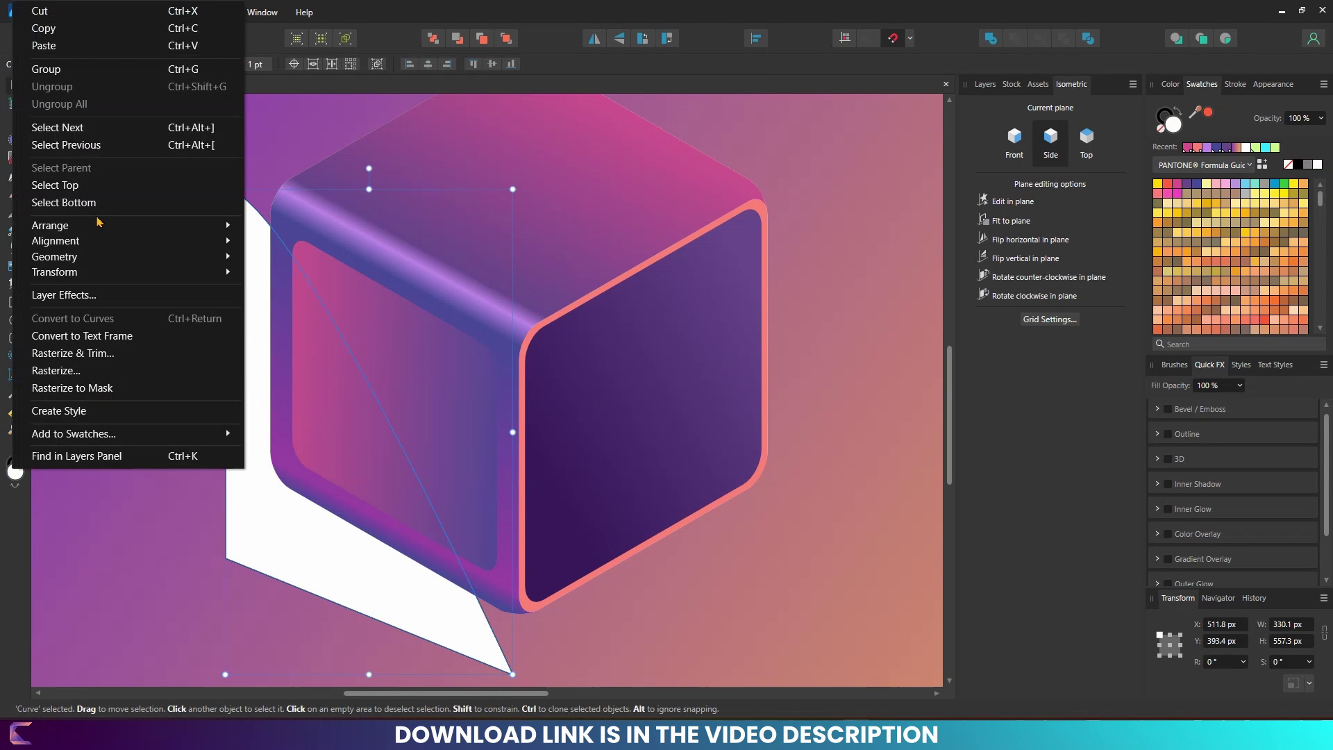
click(276, 220)
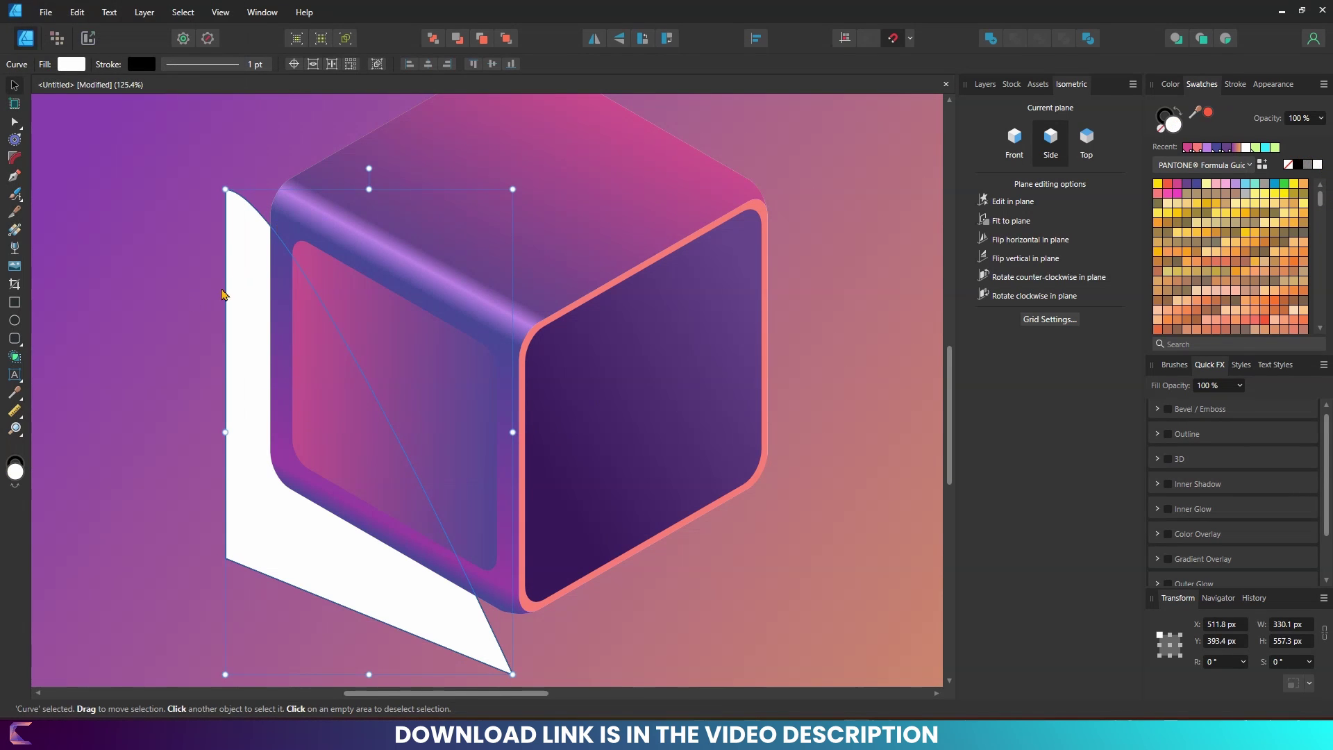
right_click(230, 292)
mouse_move(269, 469)
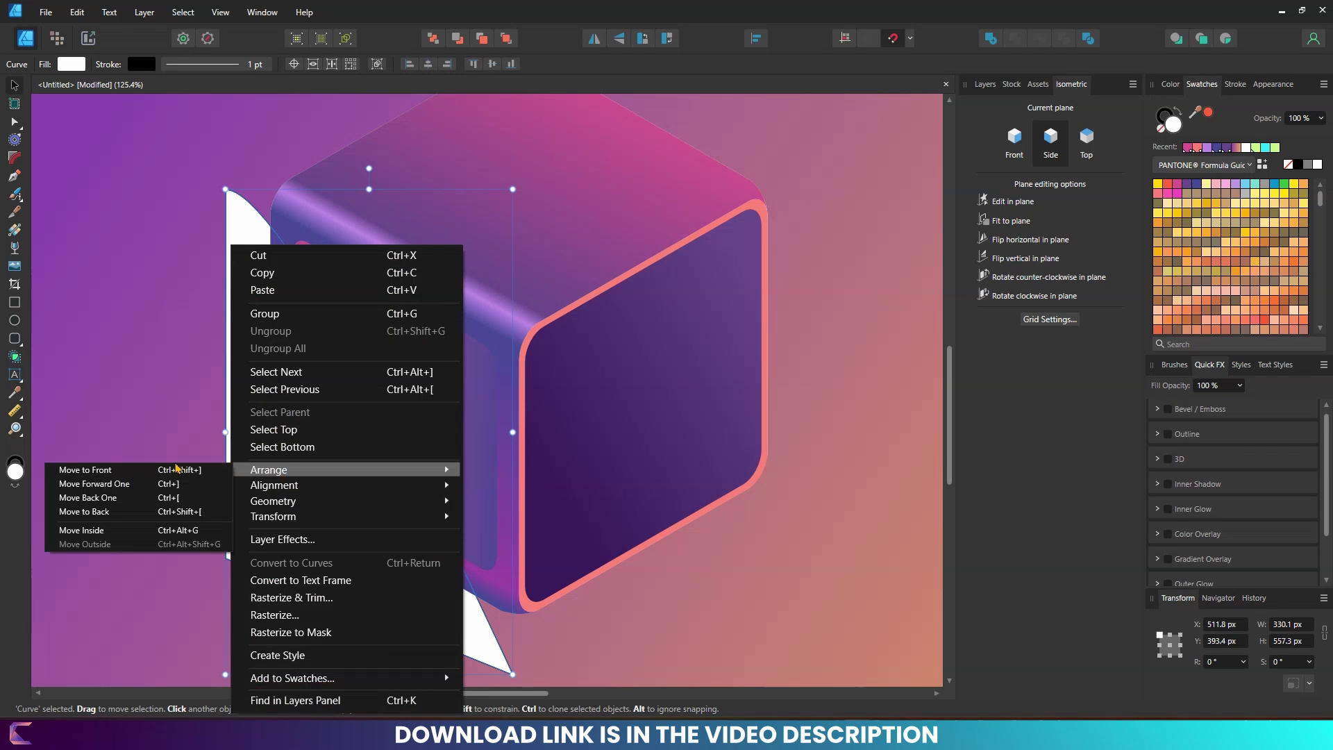
click(172, 469)
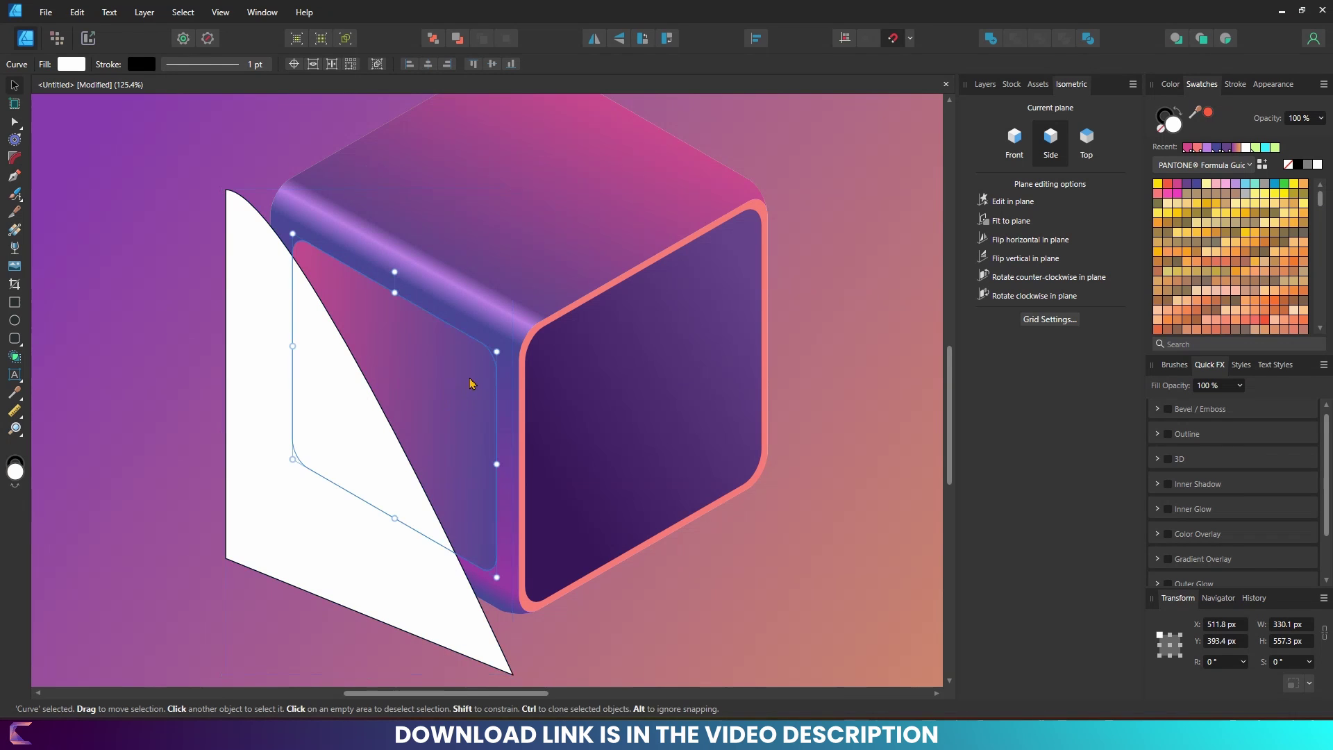
shift+click(384, 342)
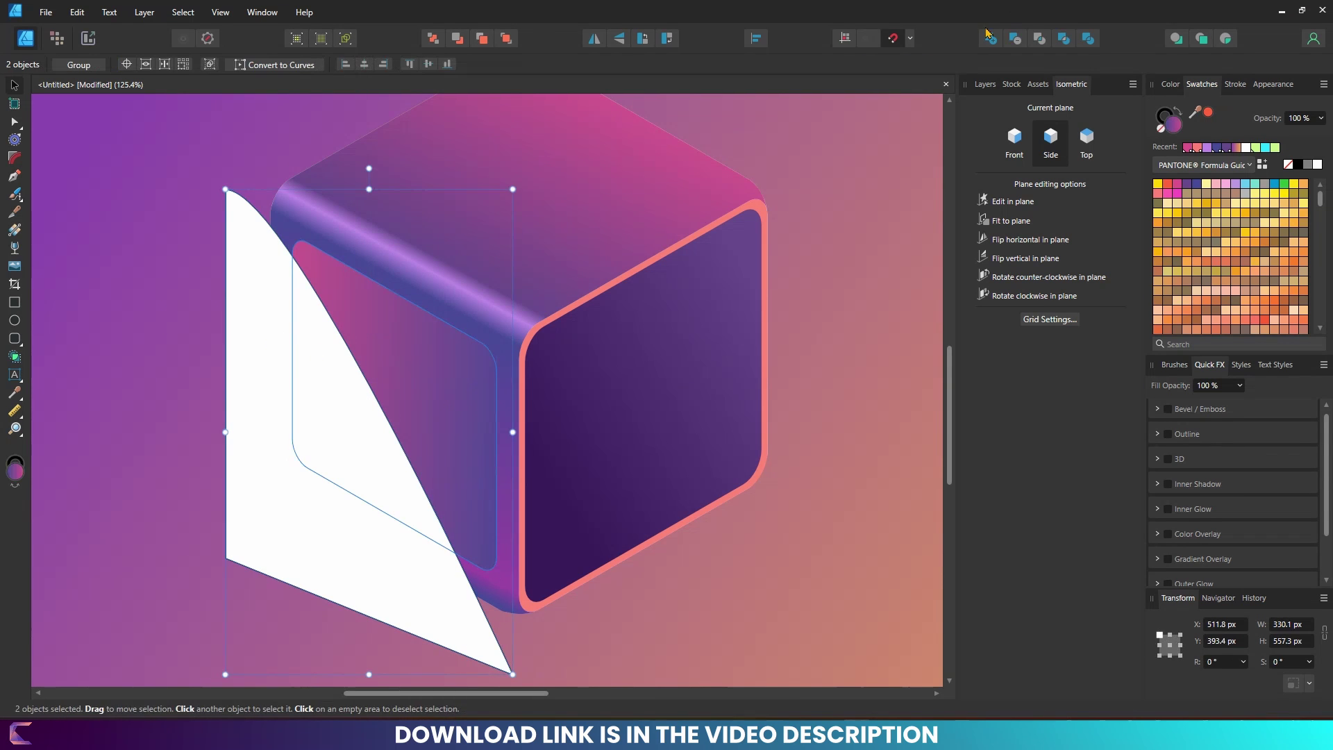
click(1016, 40)
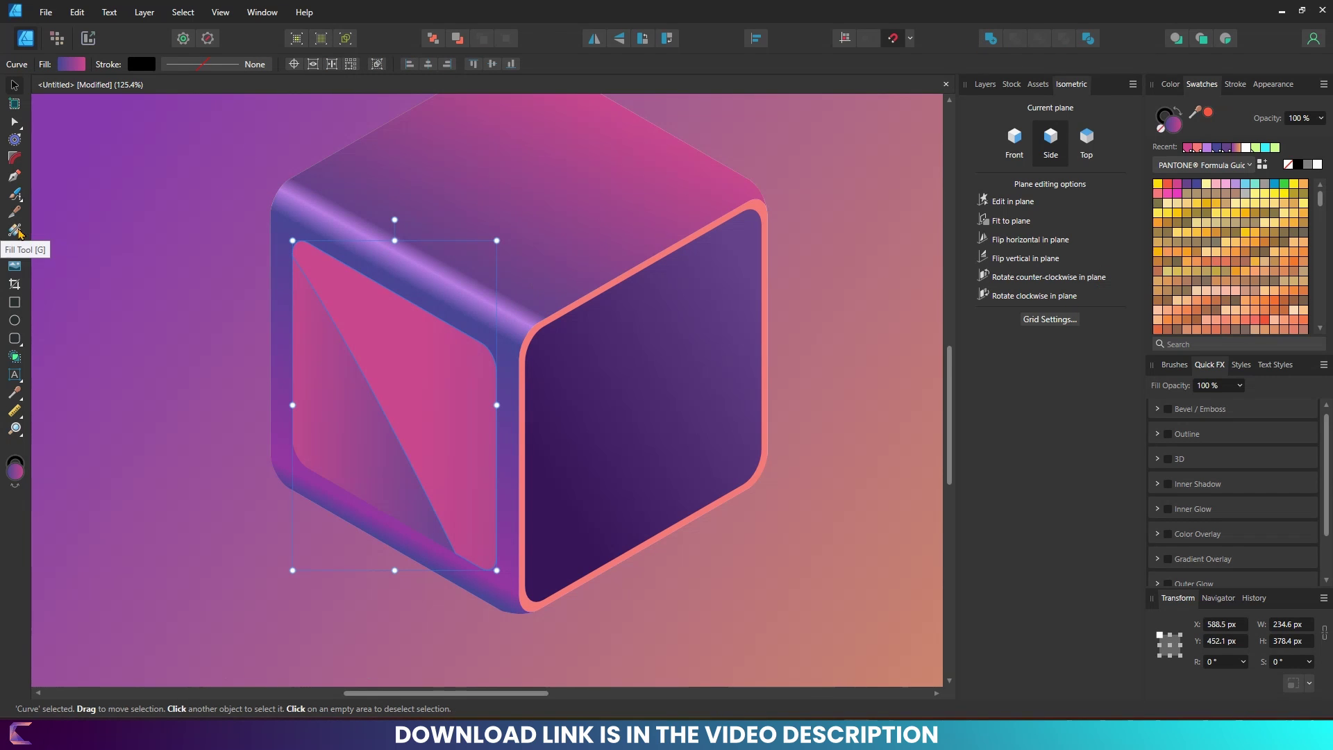
Step: Drag a diagonal linear gradient across the highlight piece with both stops white
click(16, 230)
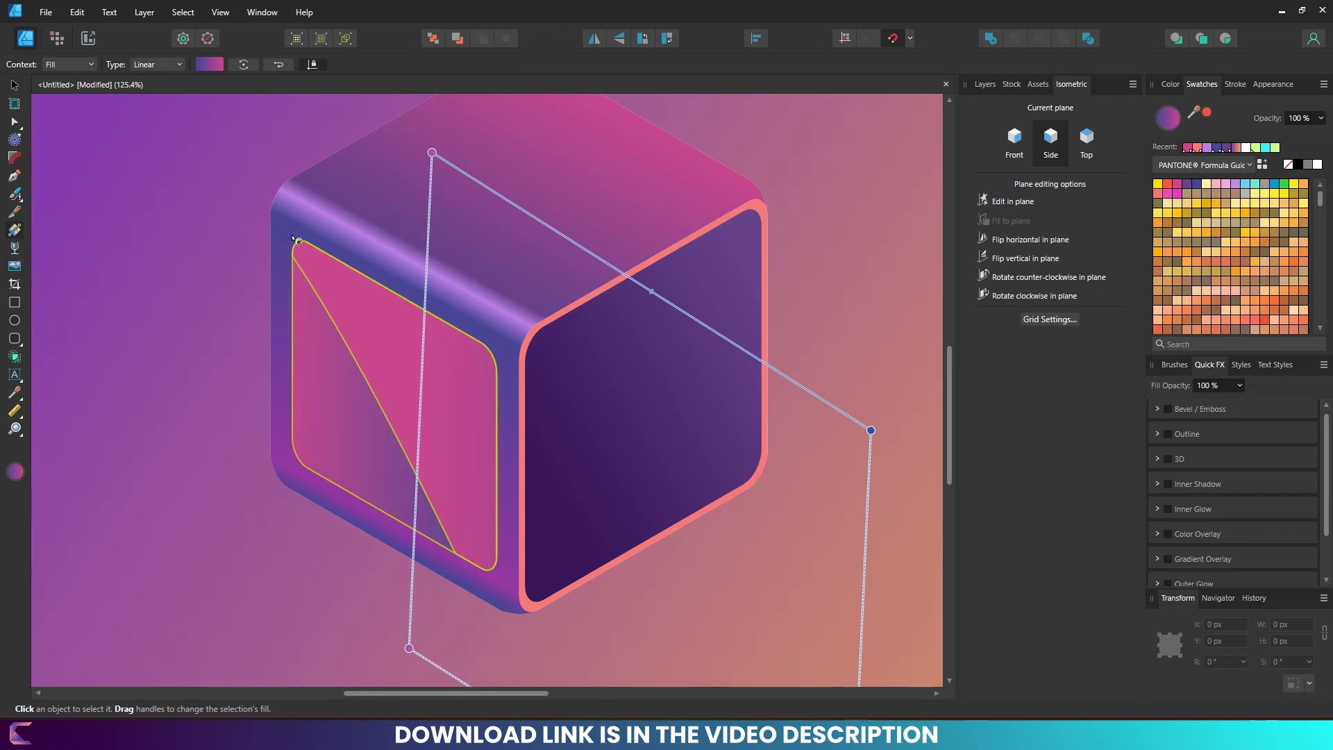
drag(298, 241, 490, 569)
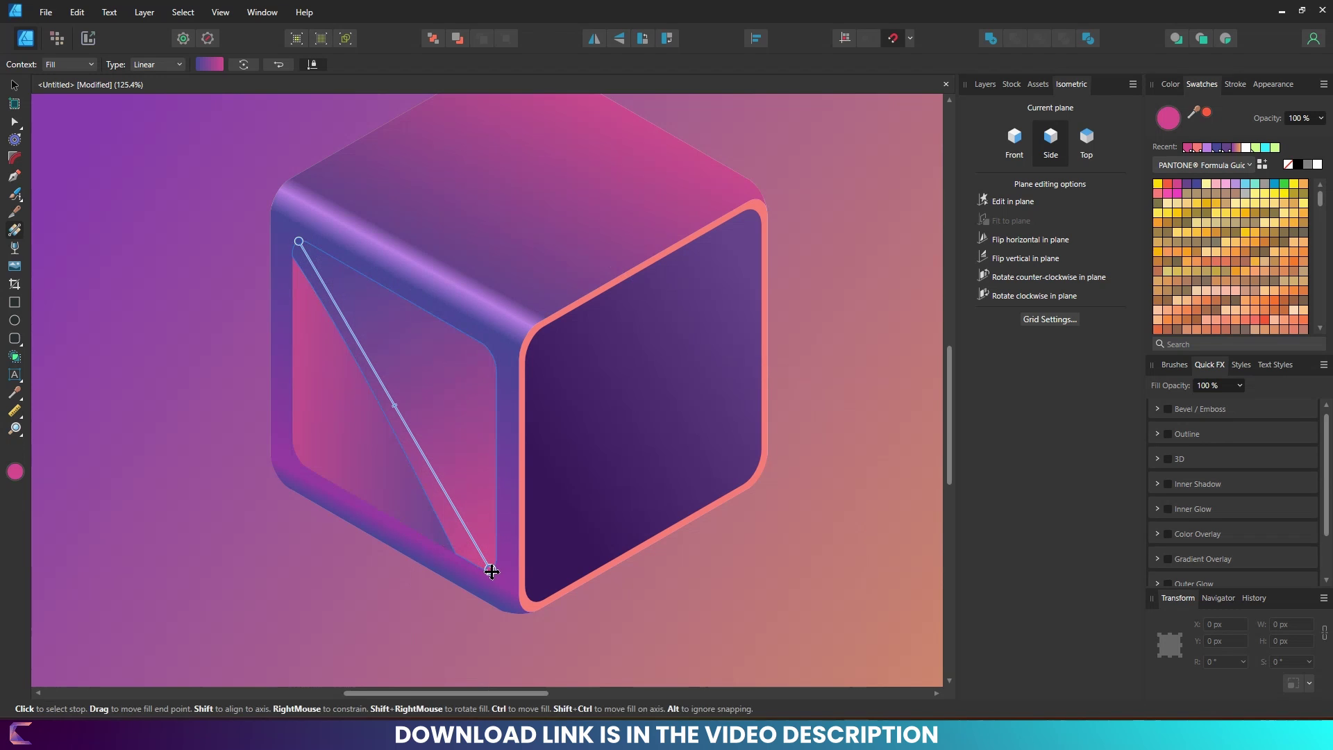
click(1319, 164)
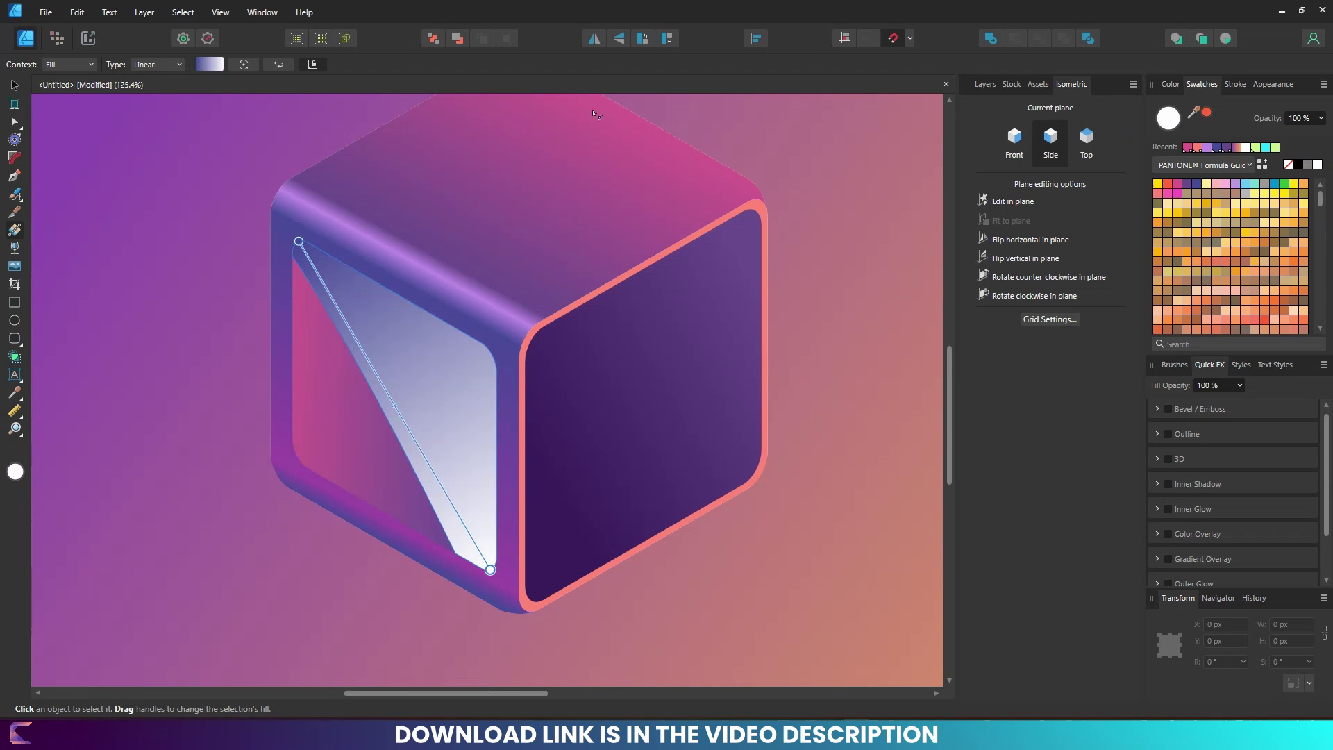
click(298, 241)
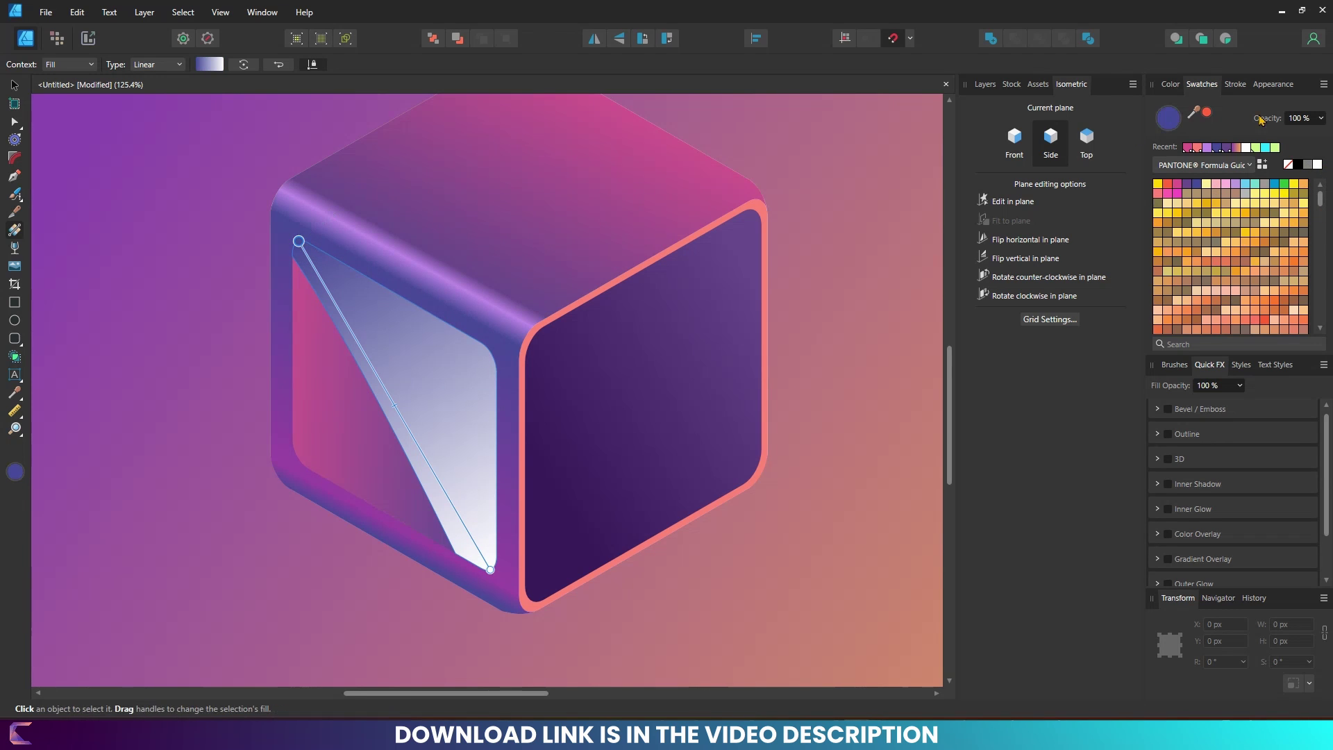
click(1319, 164)
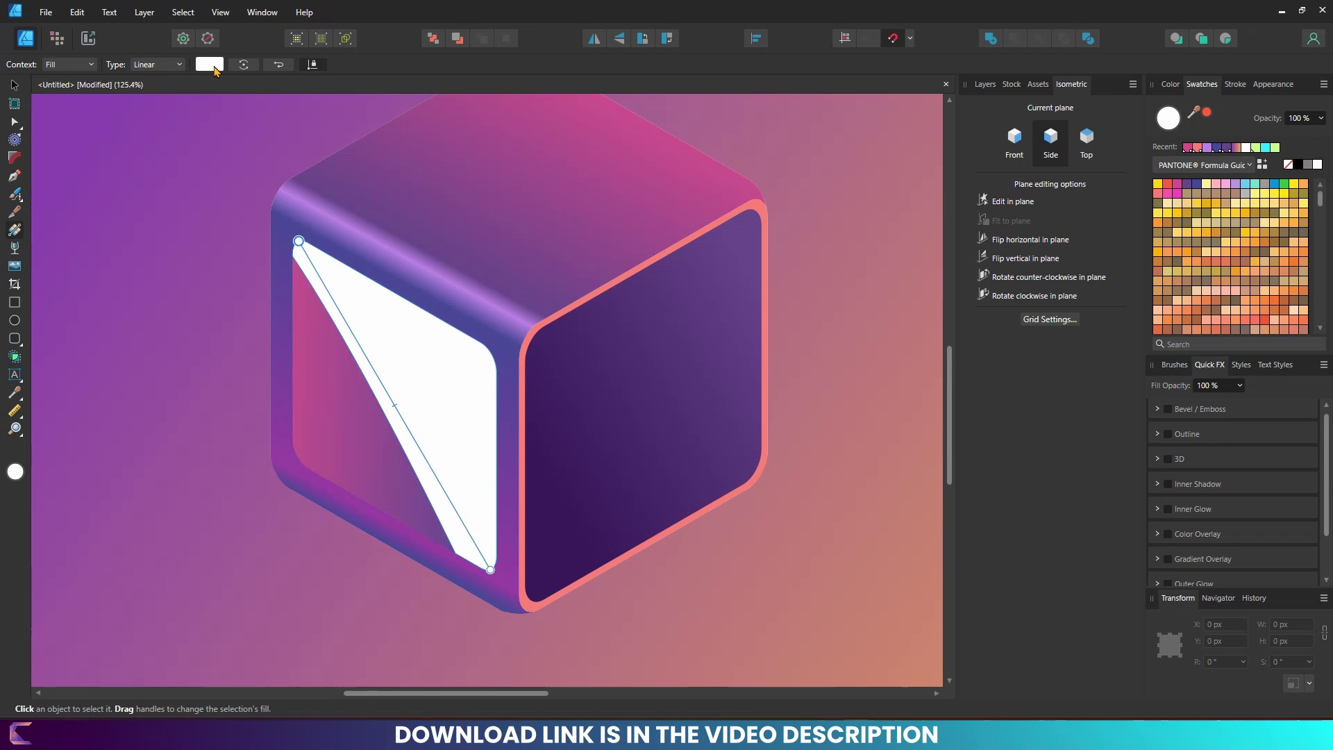
Step: Set the gradient stop opacities to 49%, 0% and 0% so the highlight fades out
click(212, 66)
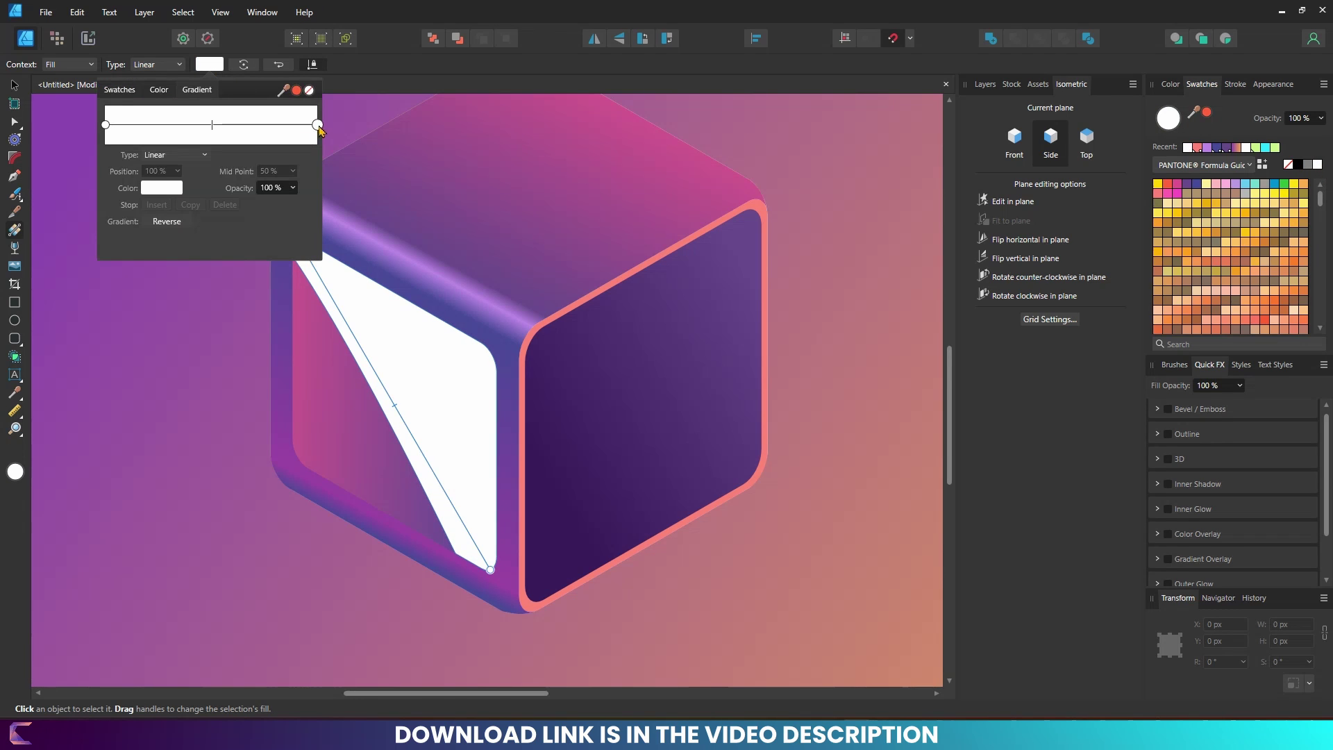
click(293, 193)
drag(297, 204, 200, 204)
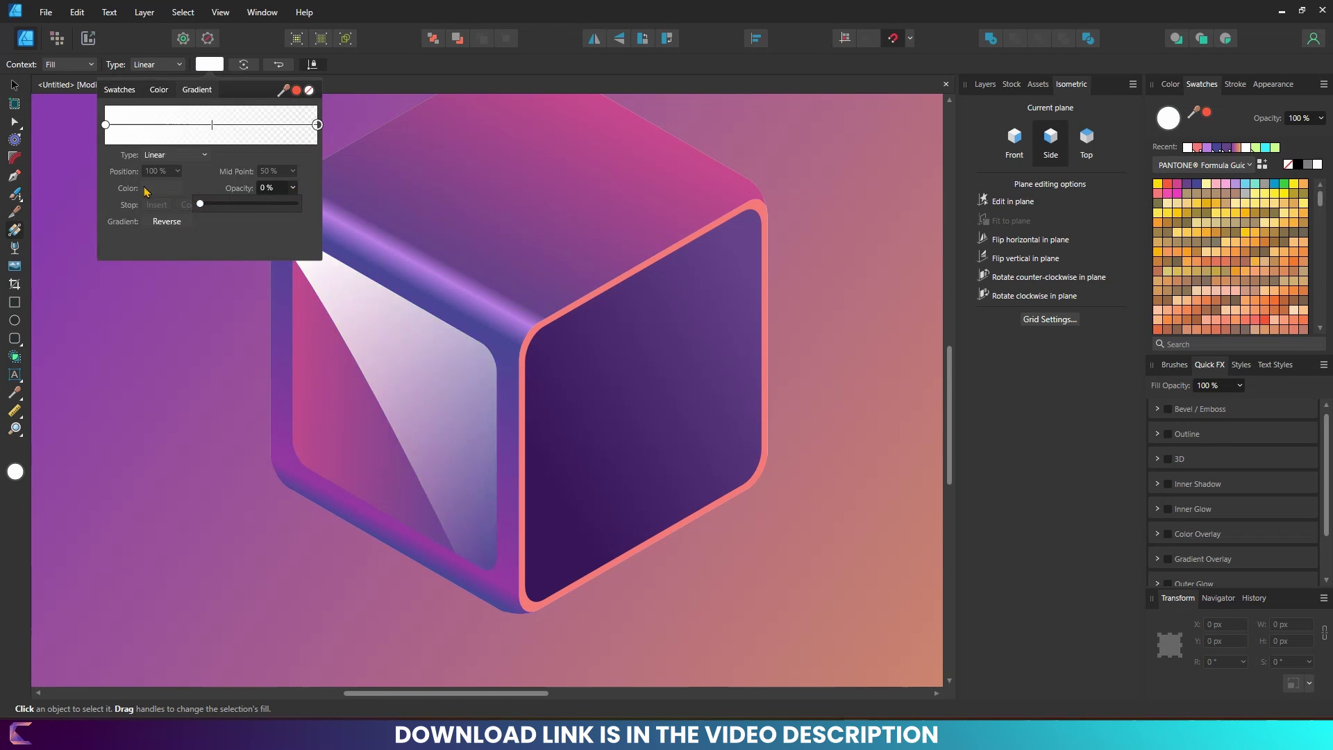
drag(262, 126, 242, 126)
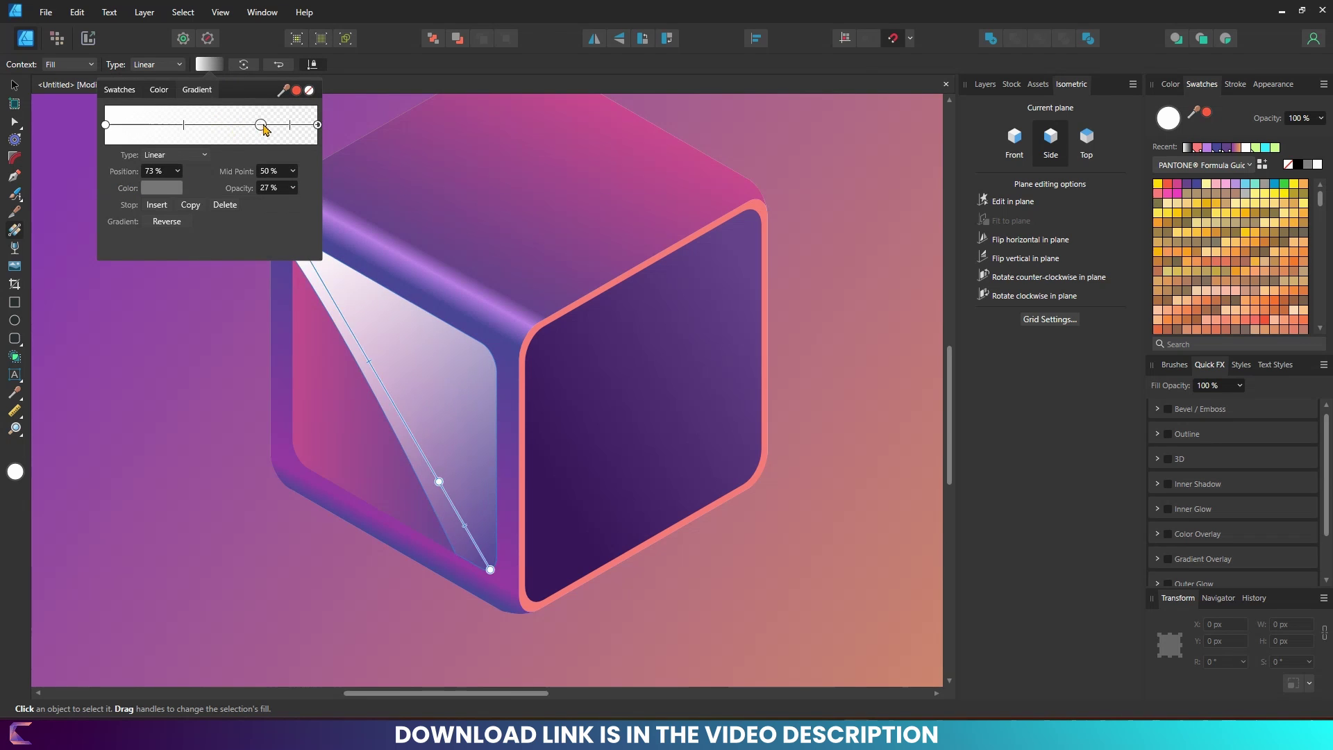
click(293, 188)
drag(296, 204, 195, 199)
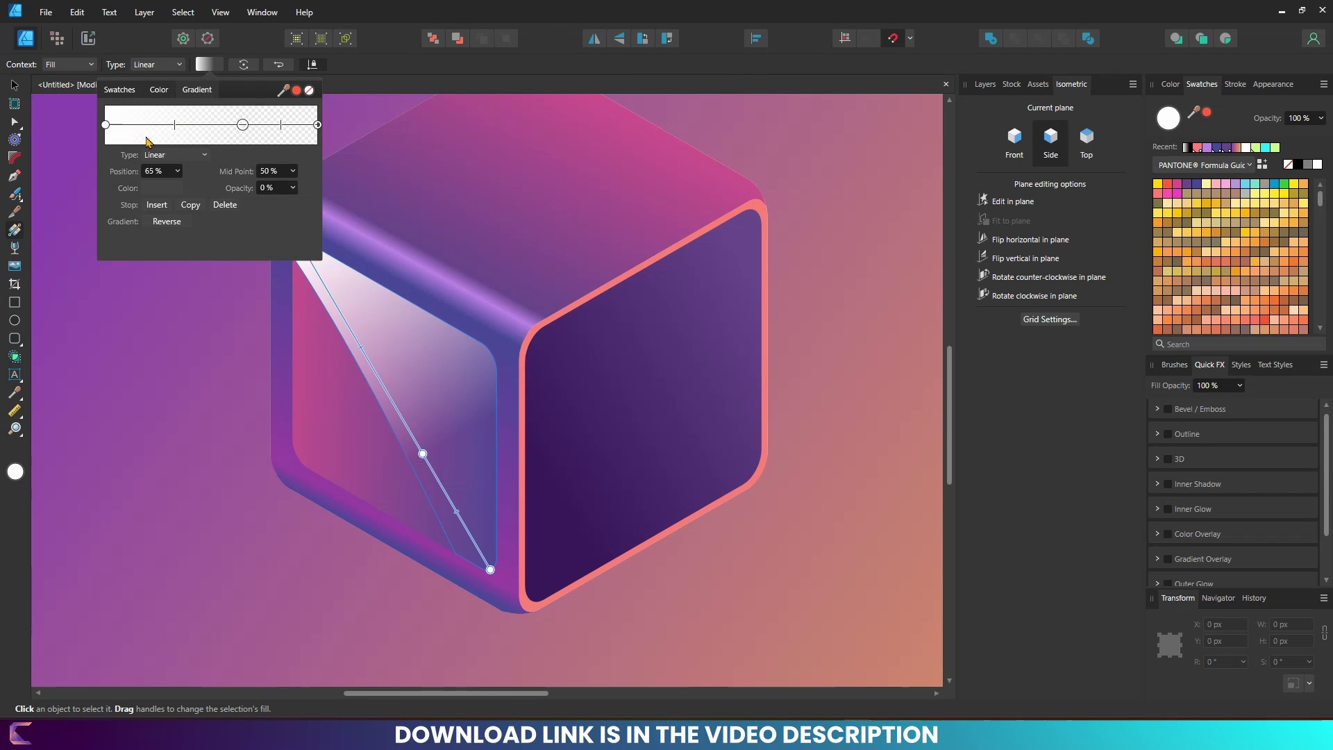
click(106, 125)
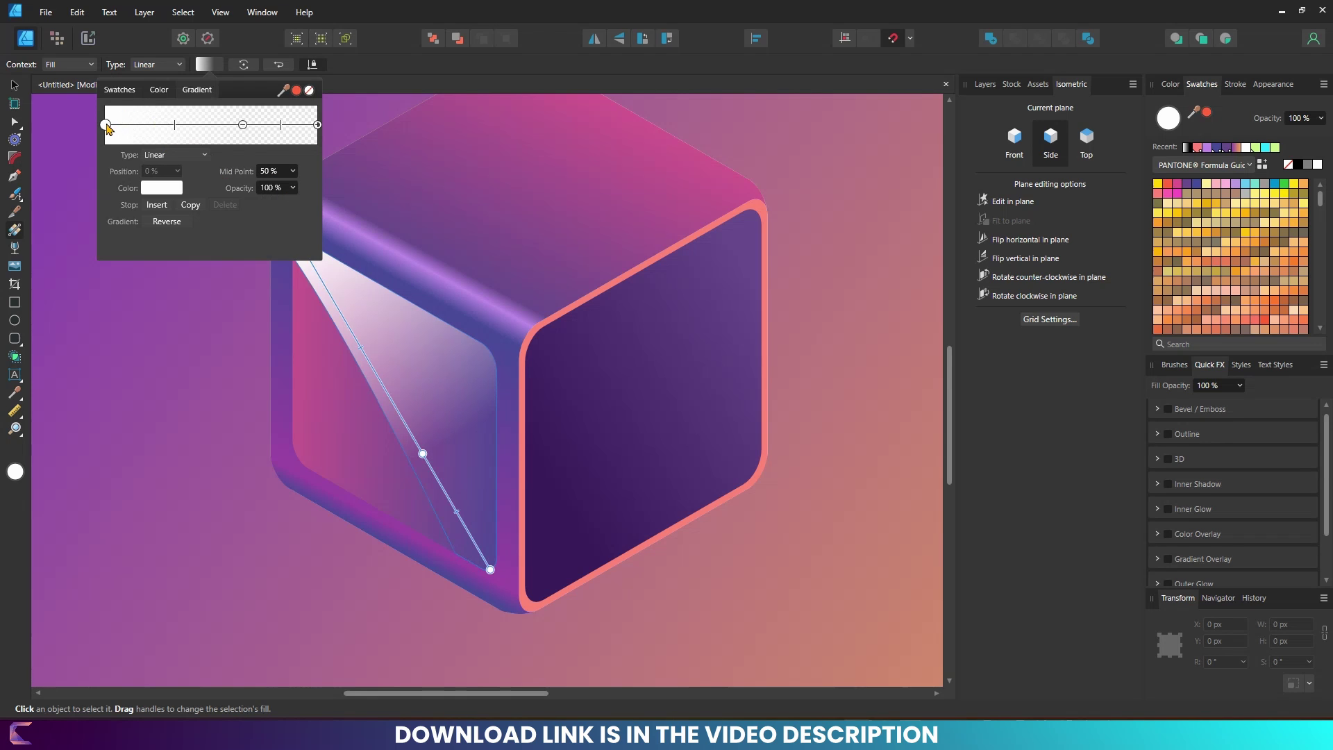
click(293, 188)
drag(297, 203, 253, 205)
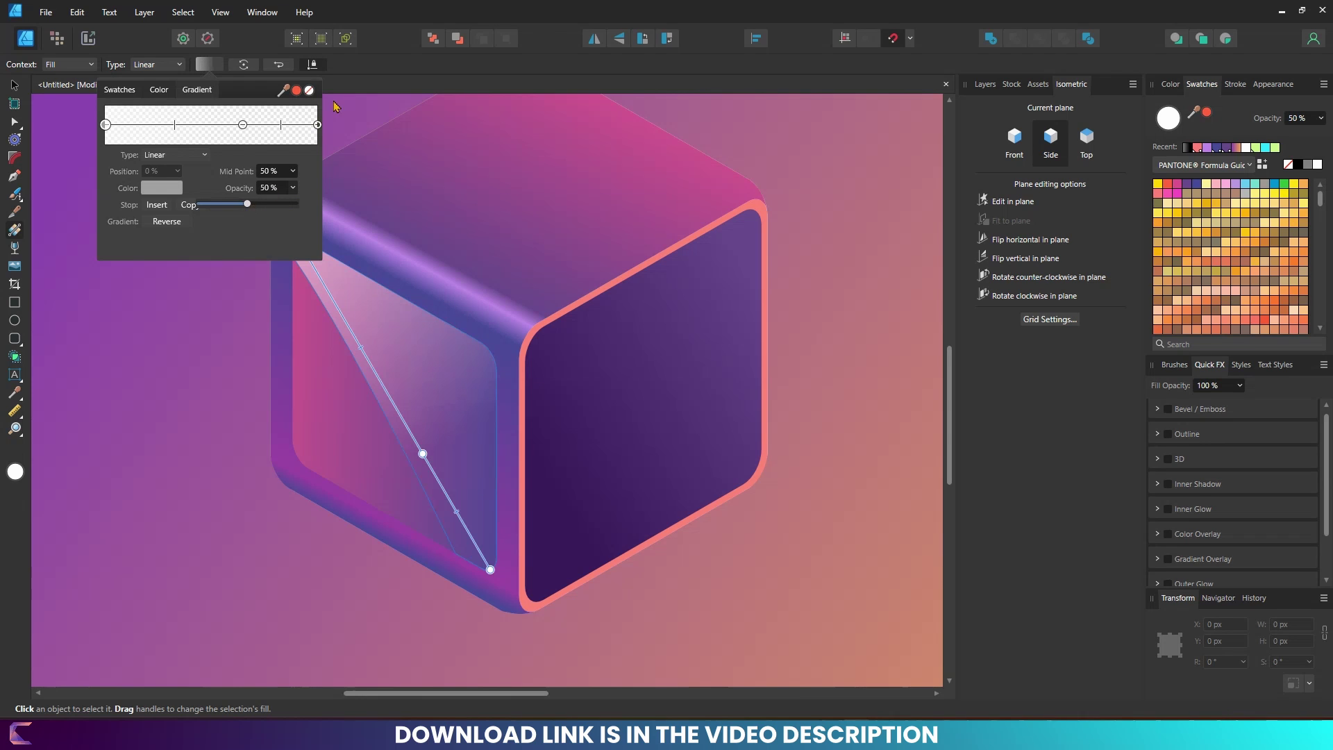
click(162, 292)
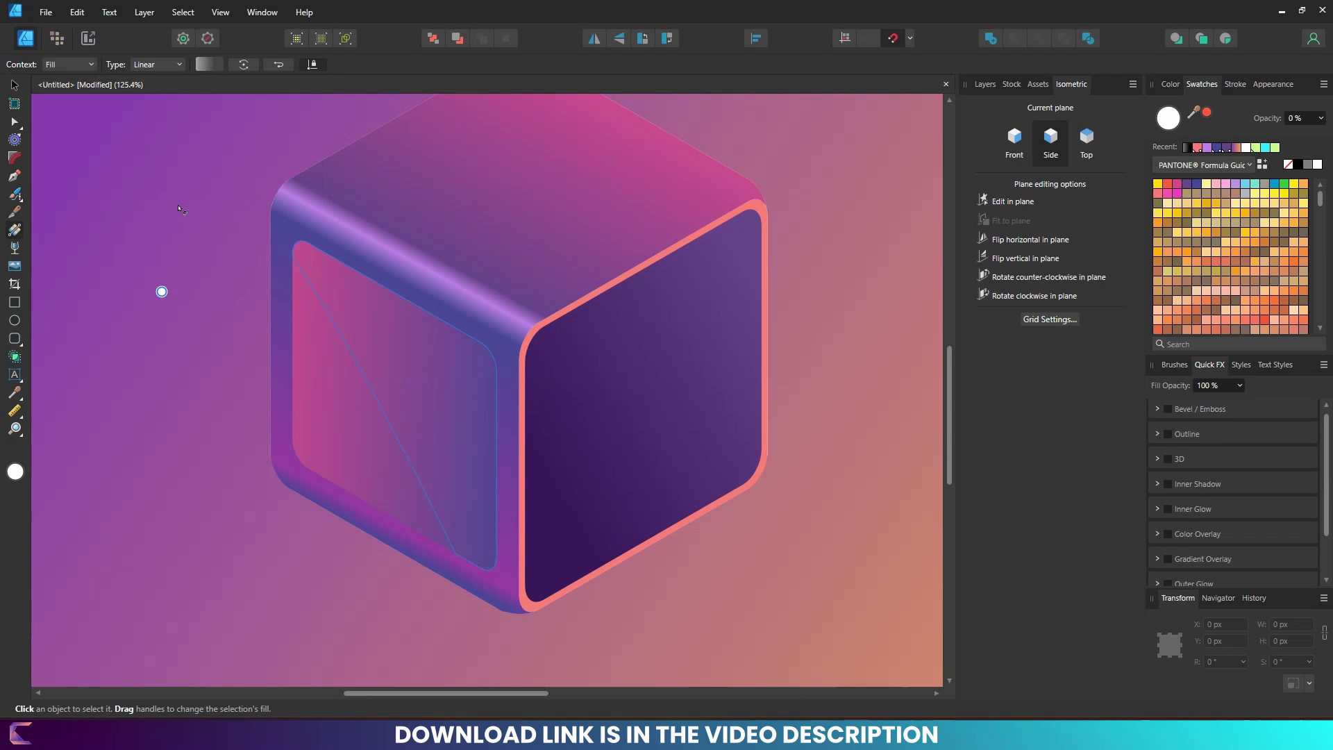
Step: Redraw the highlight's gradient line, deselect via the background, and zoom to the whole artboard
drag(299, 241, 490, 569)
key(v)
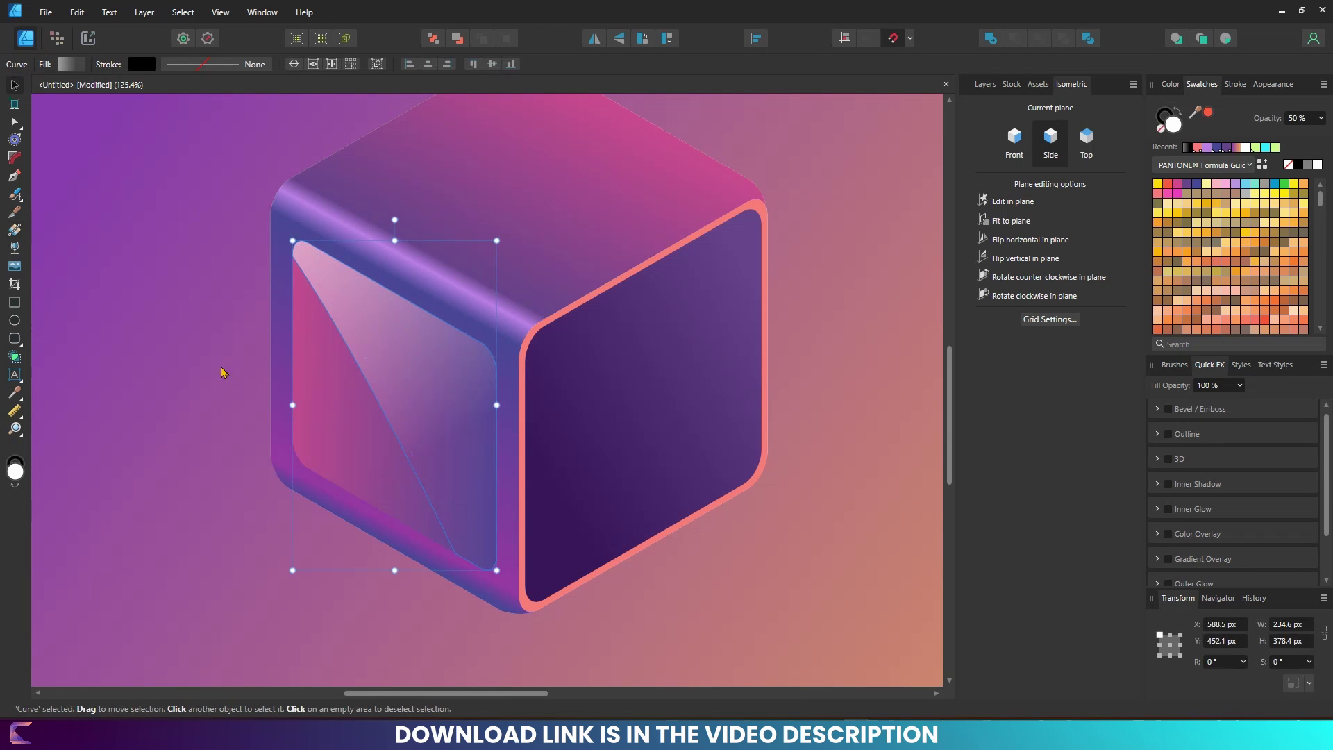
click(219, 366)
key(ctrl+0)
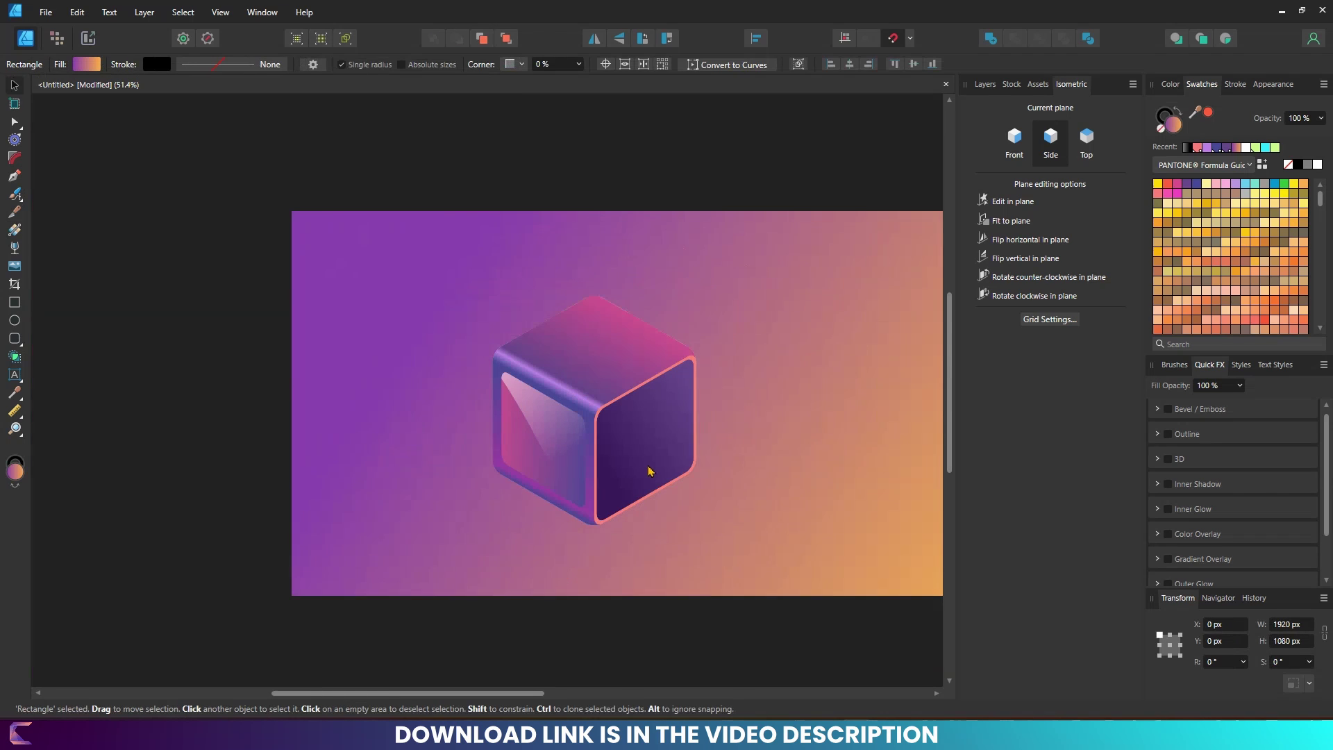
scroll(688, 488, up, 3)
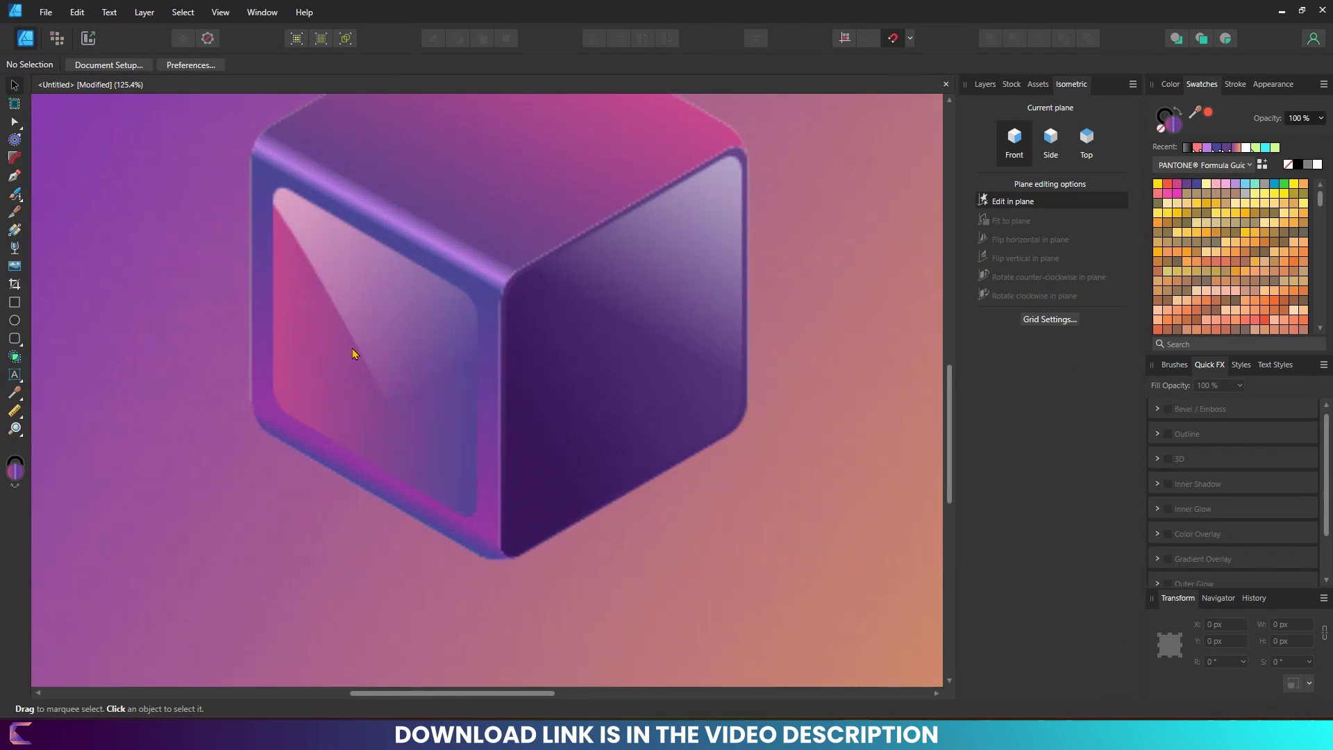
scroll(616, 324, right, 5)
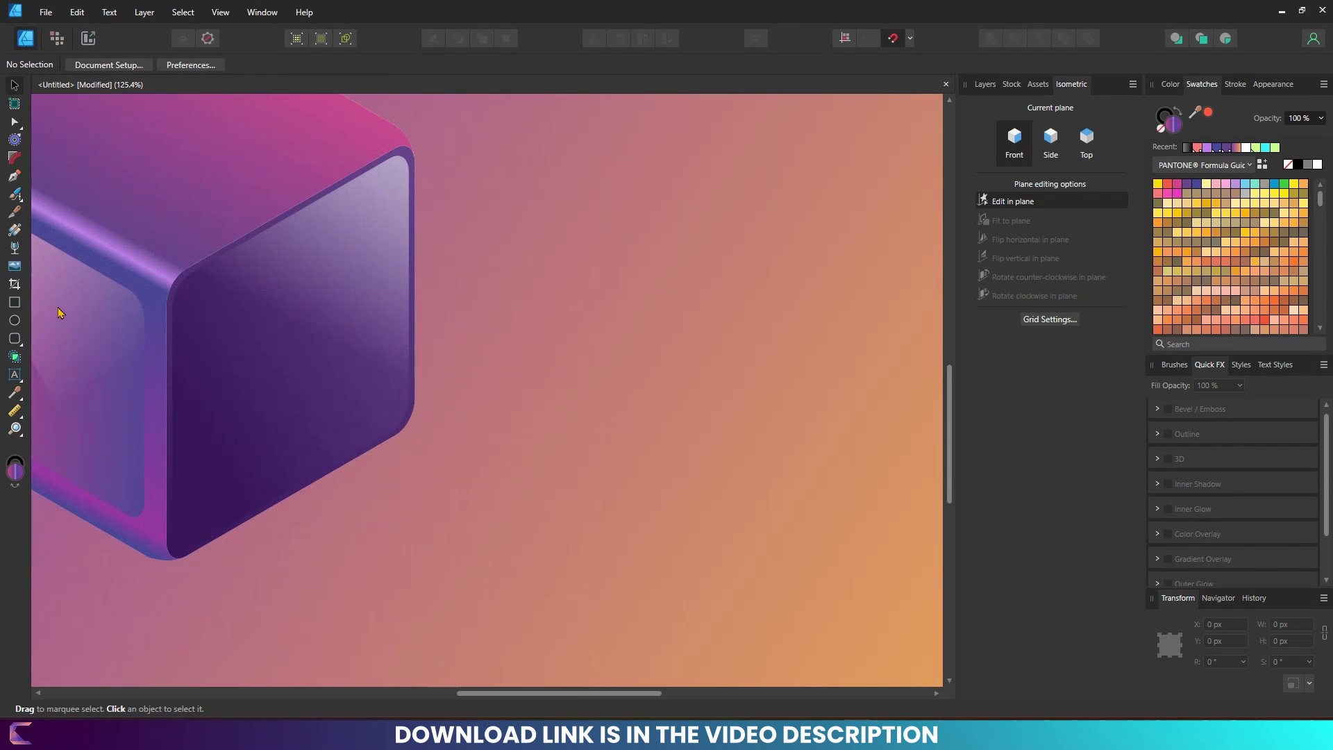
Step: Set the small ellipse's fill to PANTONE Magenta 0521 U pink
click(14, 322)
scroll(267, 300, up, 3)
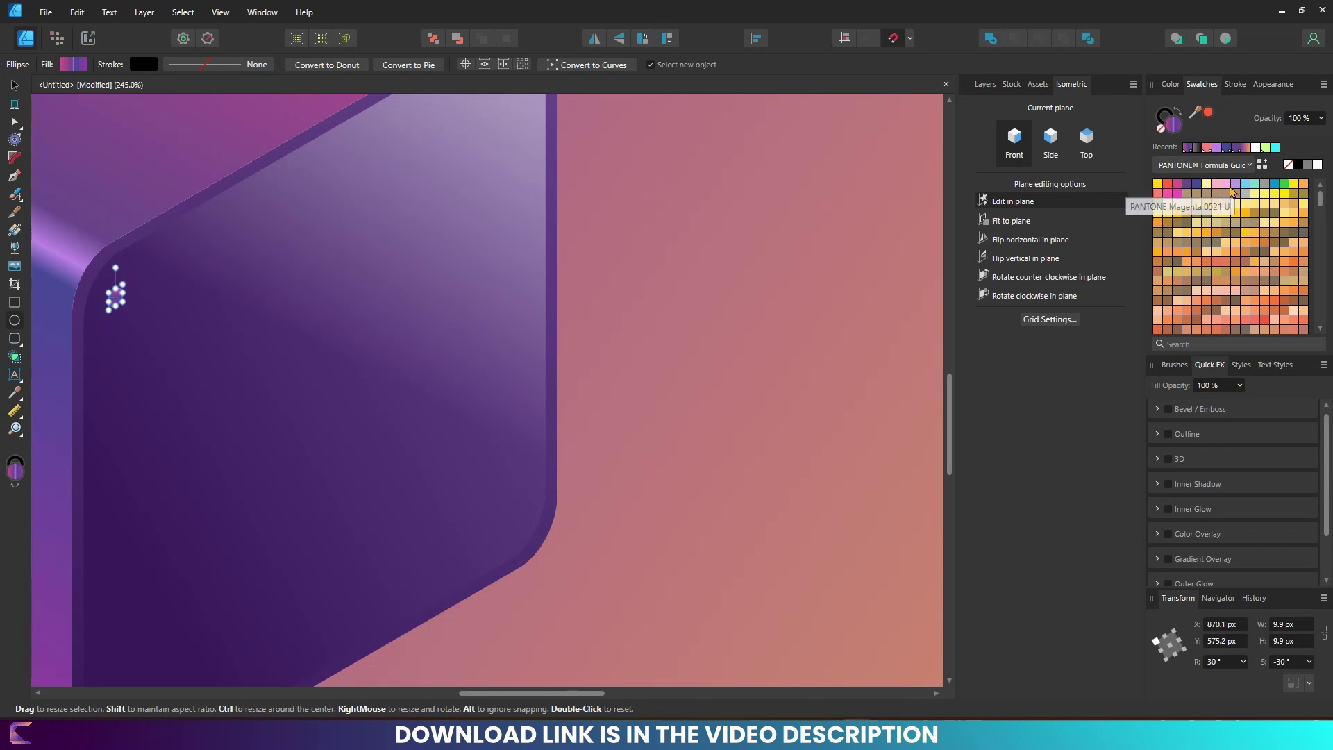
click(1226, 185)
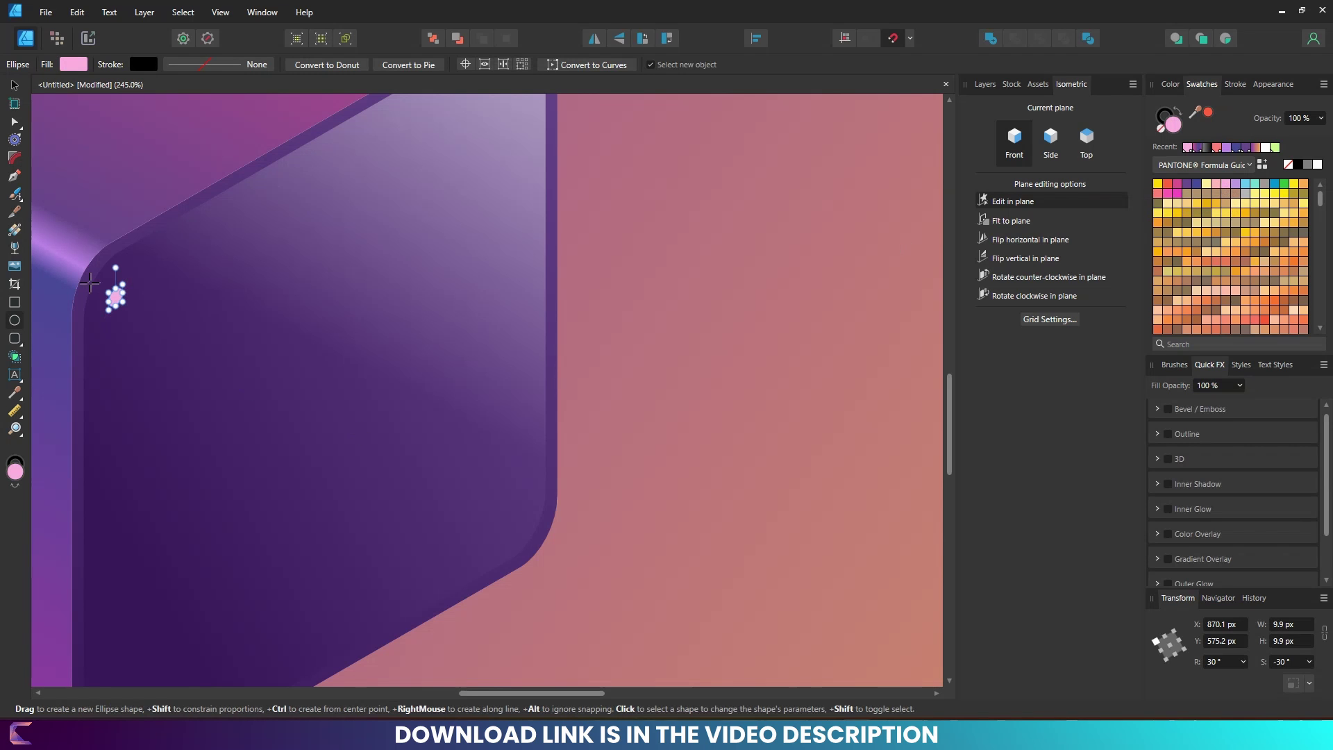
click(14, 88)
scroll(97, 332, up, 3)
scroll(98, 332, up, 3)
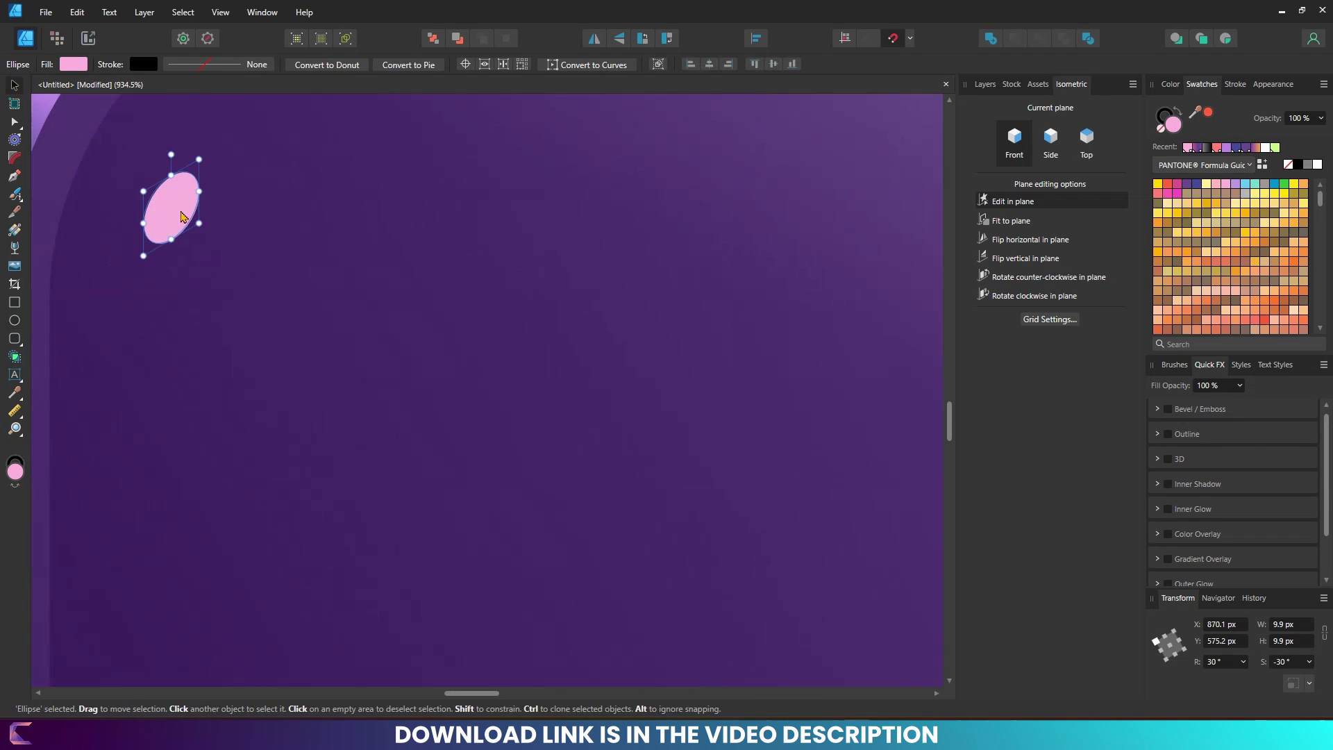
scroll(191, 218, up, 3)
scroll(208, 229, right, 2)
scroll(179, 250, down, 1)
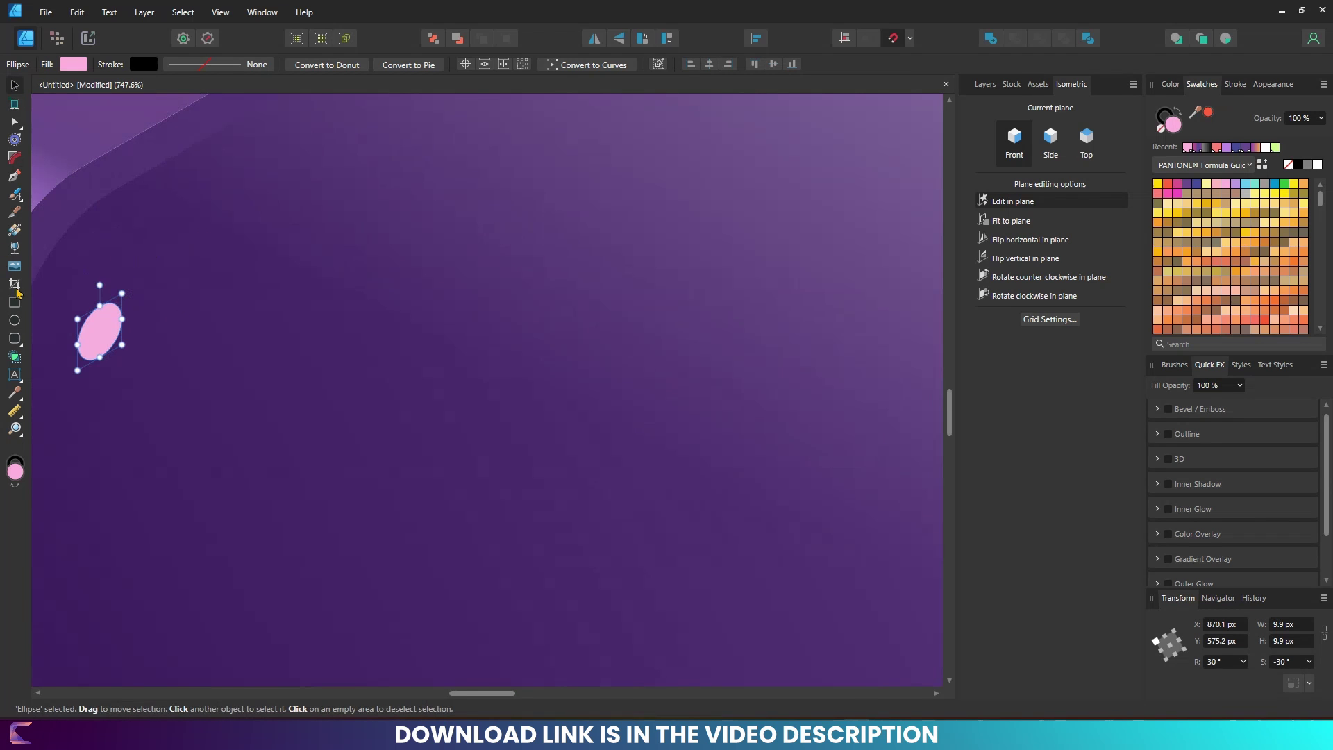
Step: Draw a thin pink rounded-rectangle bar and place the second bar below the first
click(13, 338)
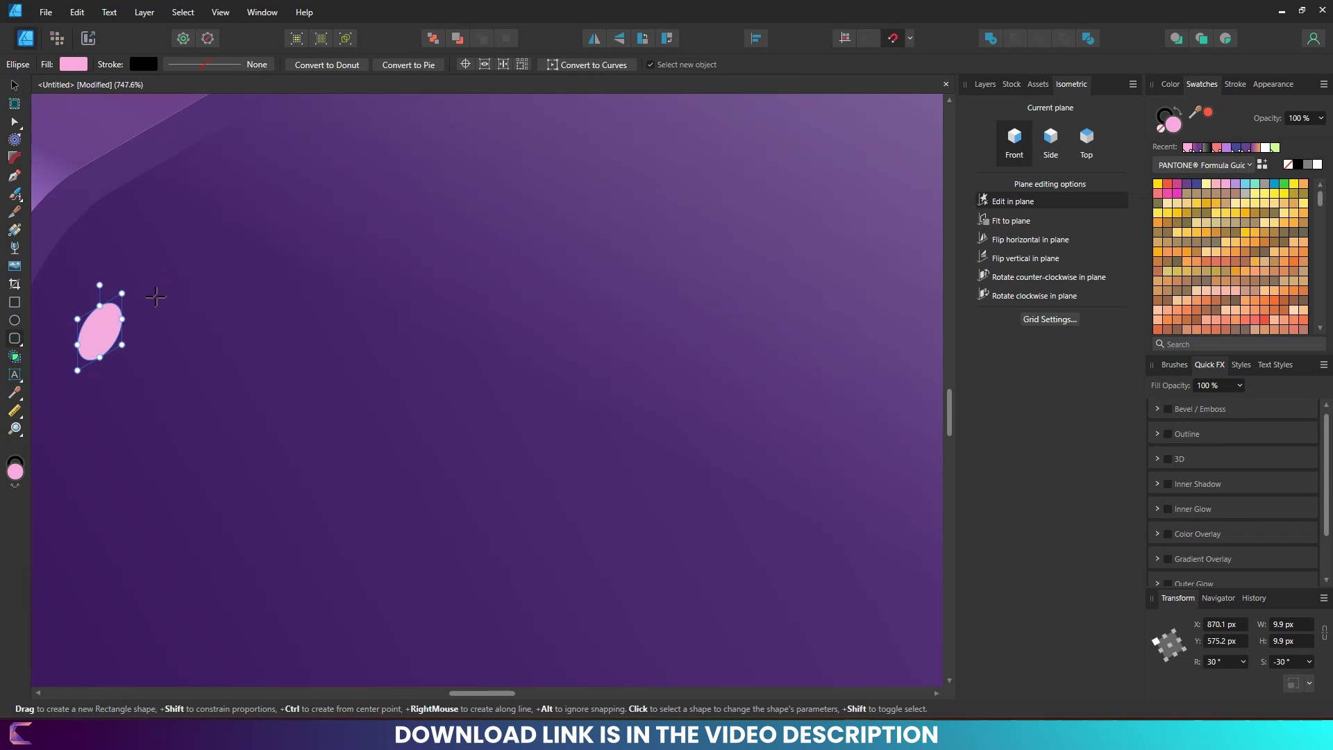
mouse_move(151, 318)
mouse_down()
mouse_move(370, 199)
mouse_move(494, 112)
mouse_up()
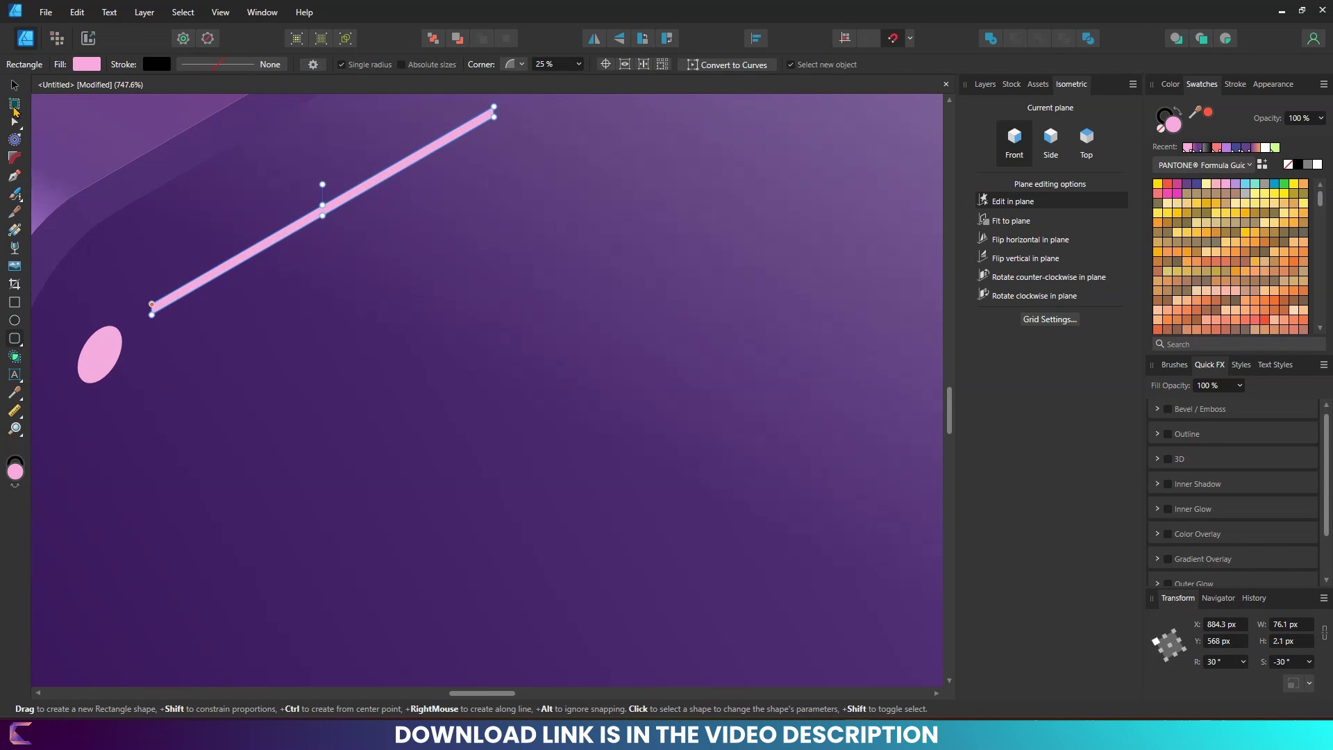
scroll(170, 321, up, 3)
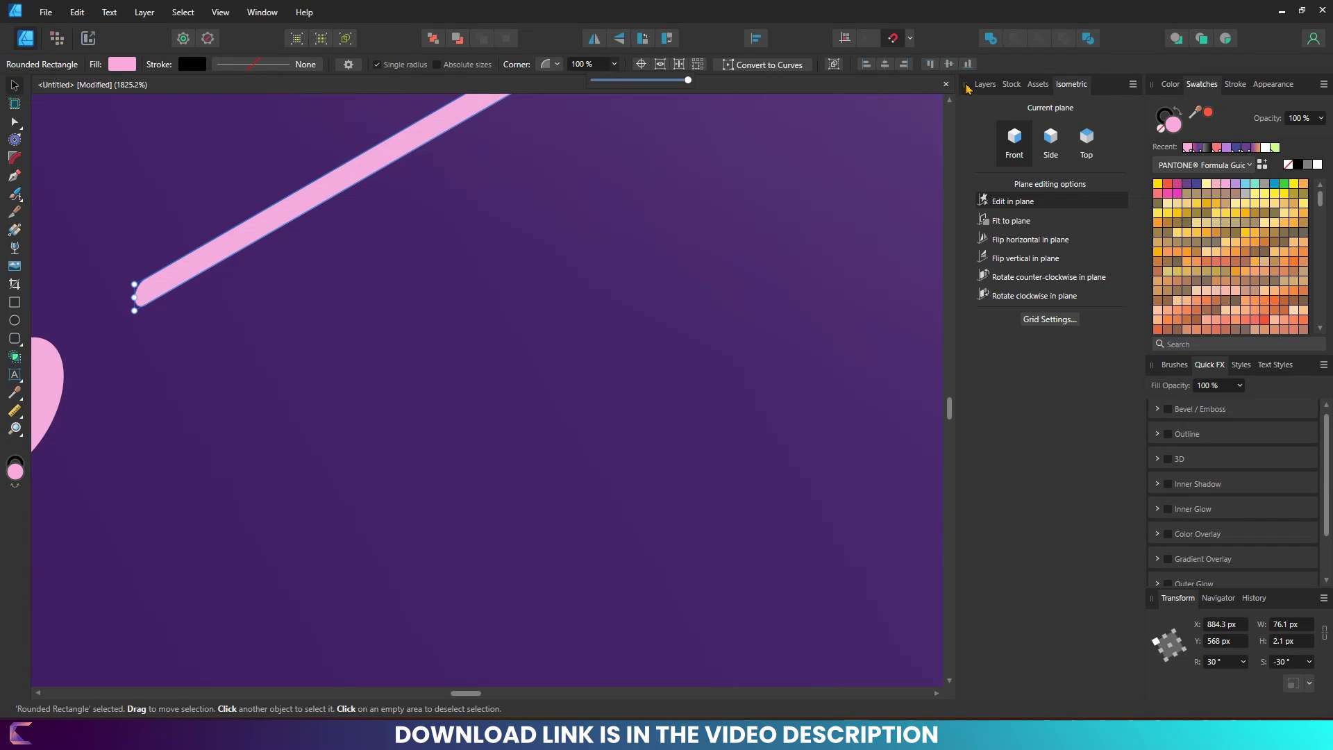
scroll(316, 321, down, 5)
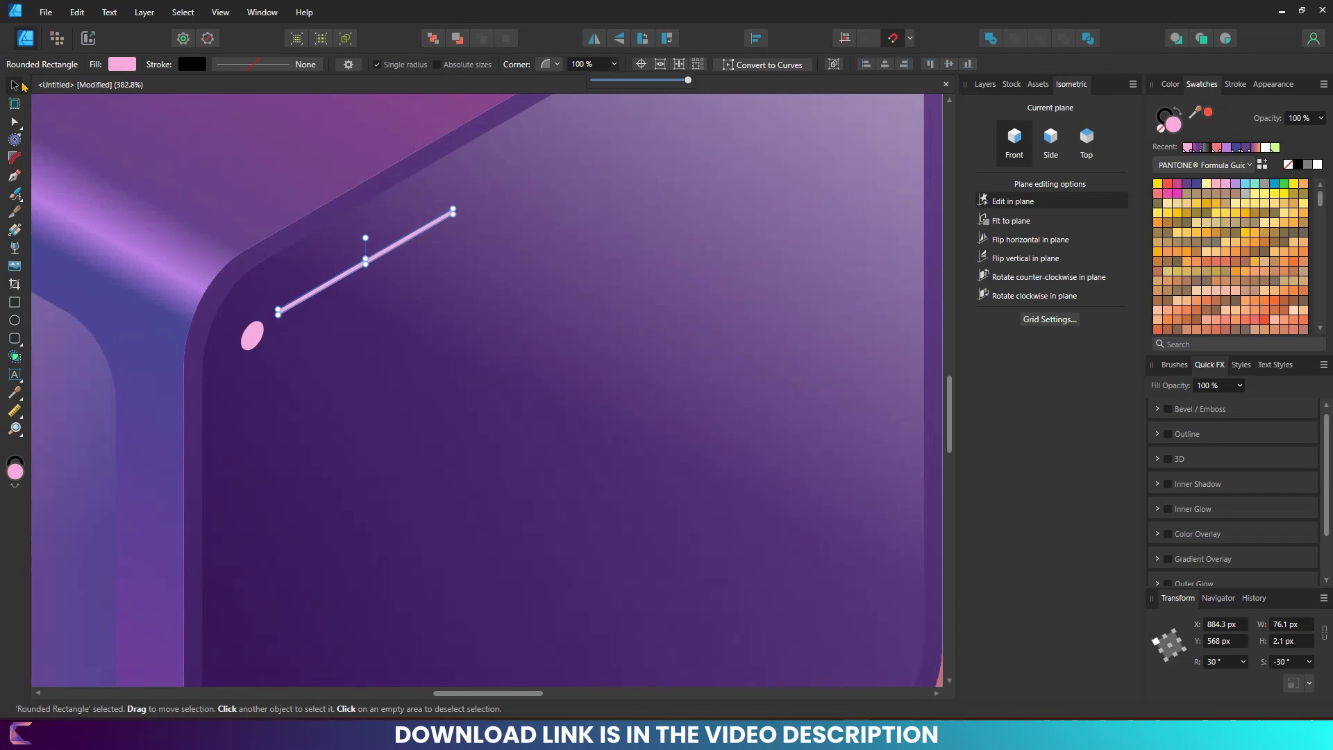
scroll(296, 308, up, 2)
drag(295, 302, 289, 333)
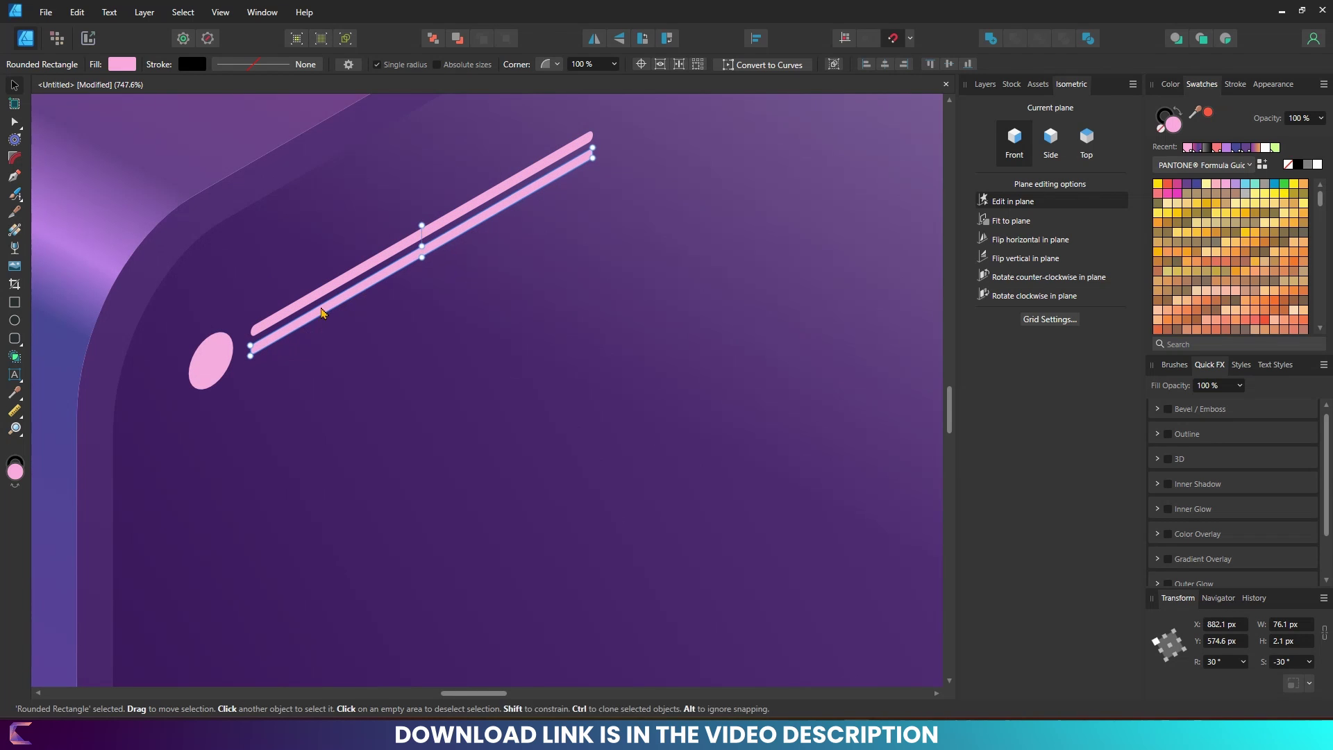
Step: Duplicate the bar with Ctrl+J and shorten the new bottom stripe from its right end
key(ctrl+j)
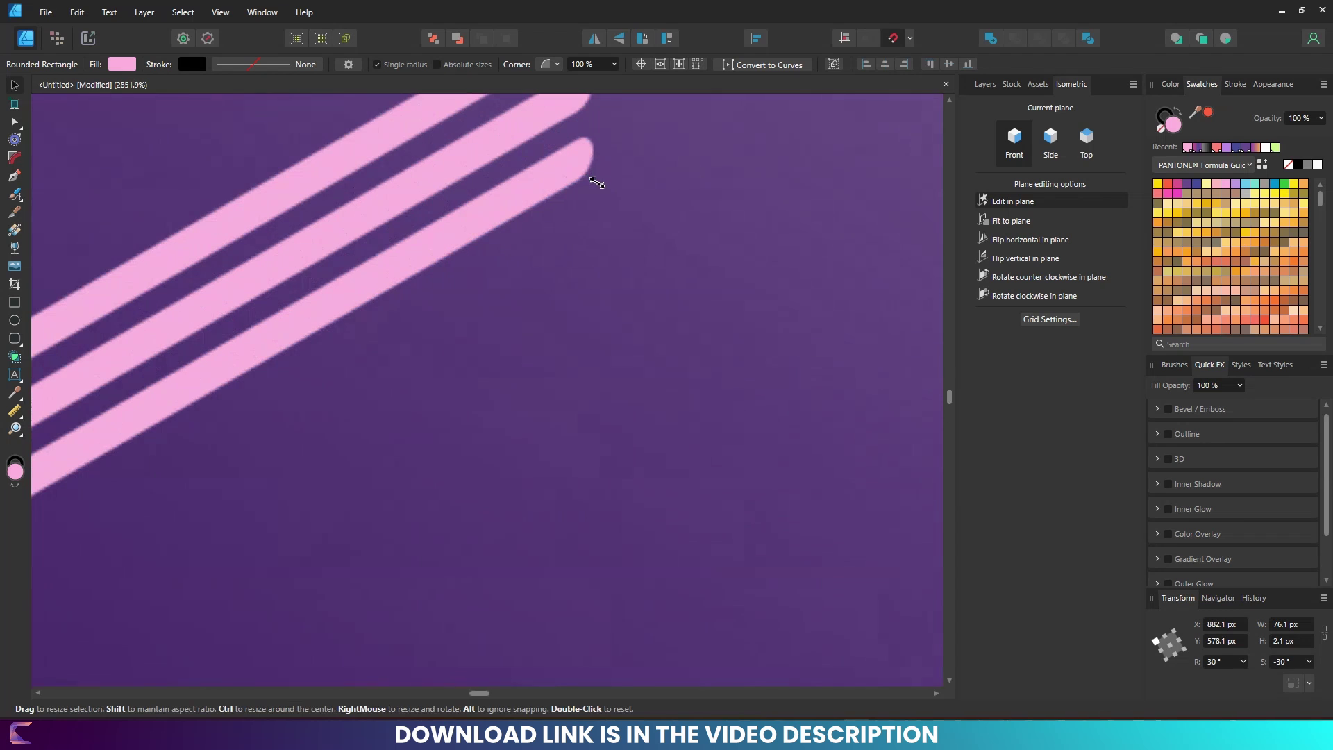
scroll(596, 181, up, 4)
drag(592, 154, 341, 306)
scroll(252, 306, down, 5)
scroll(138, 370, down, 2)
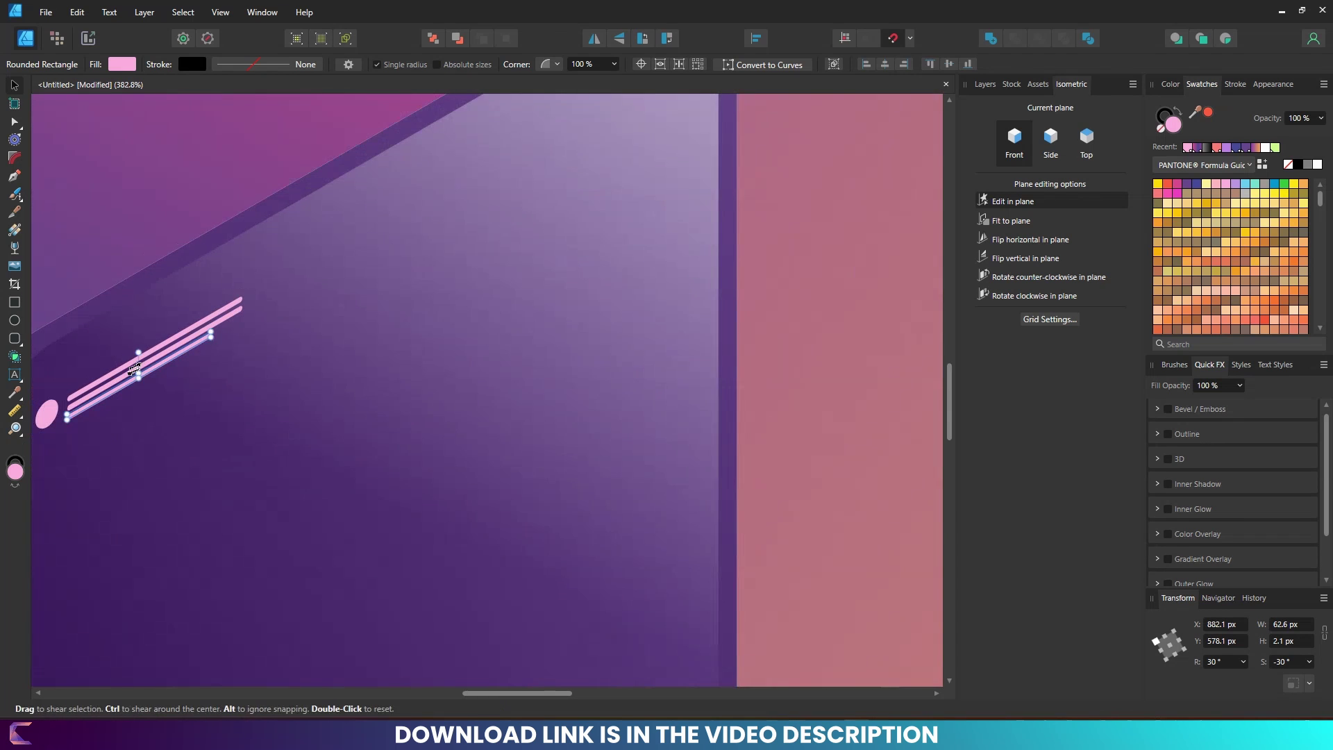
scroll(136, 372, up, 3)
scroll(208, 417, up, 2)
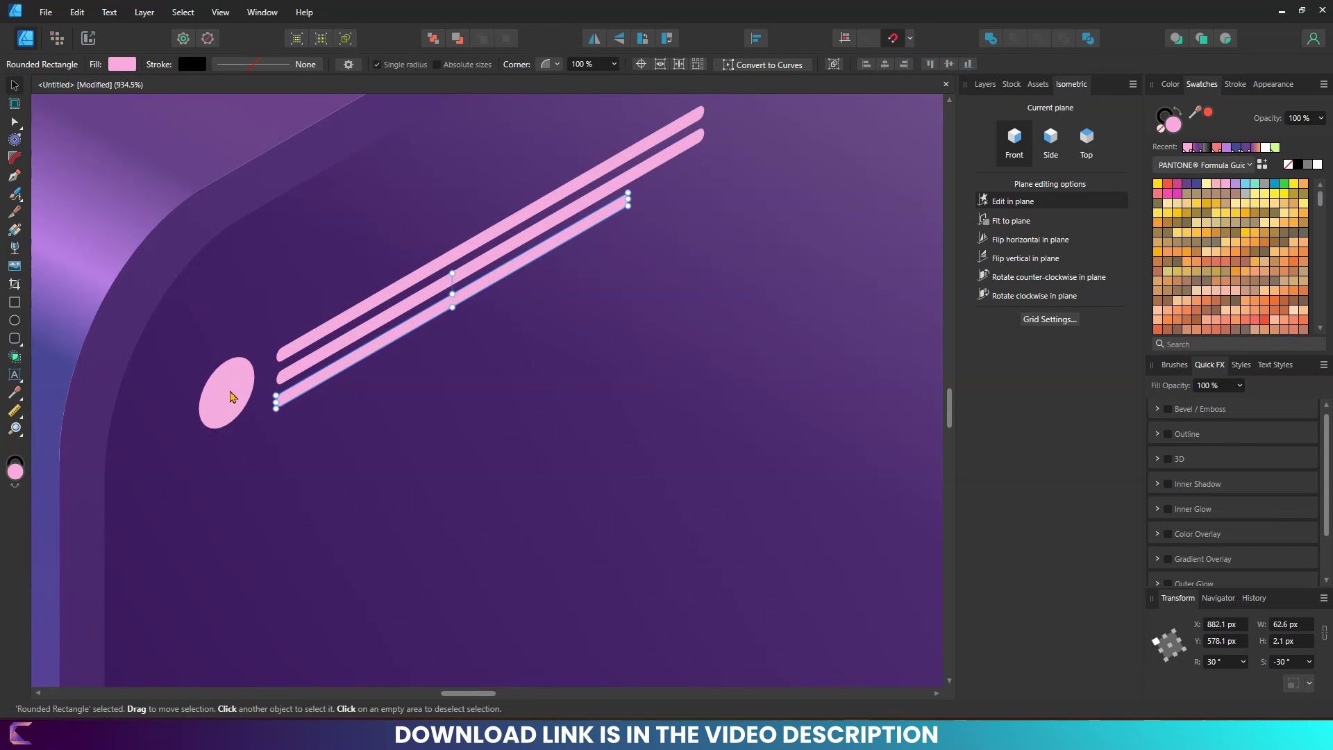
Step: Move the pink dot down beside the stripes and enlarge it slightly
drag(228, 393, 231, 406)
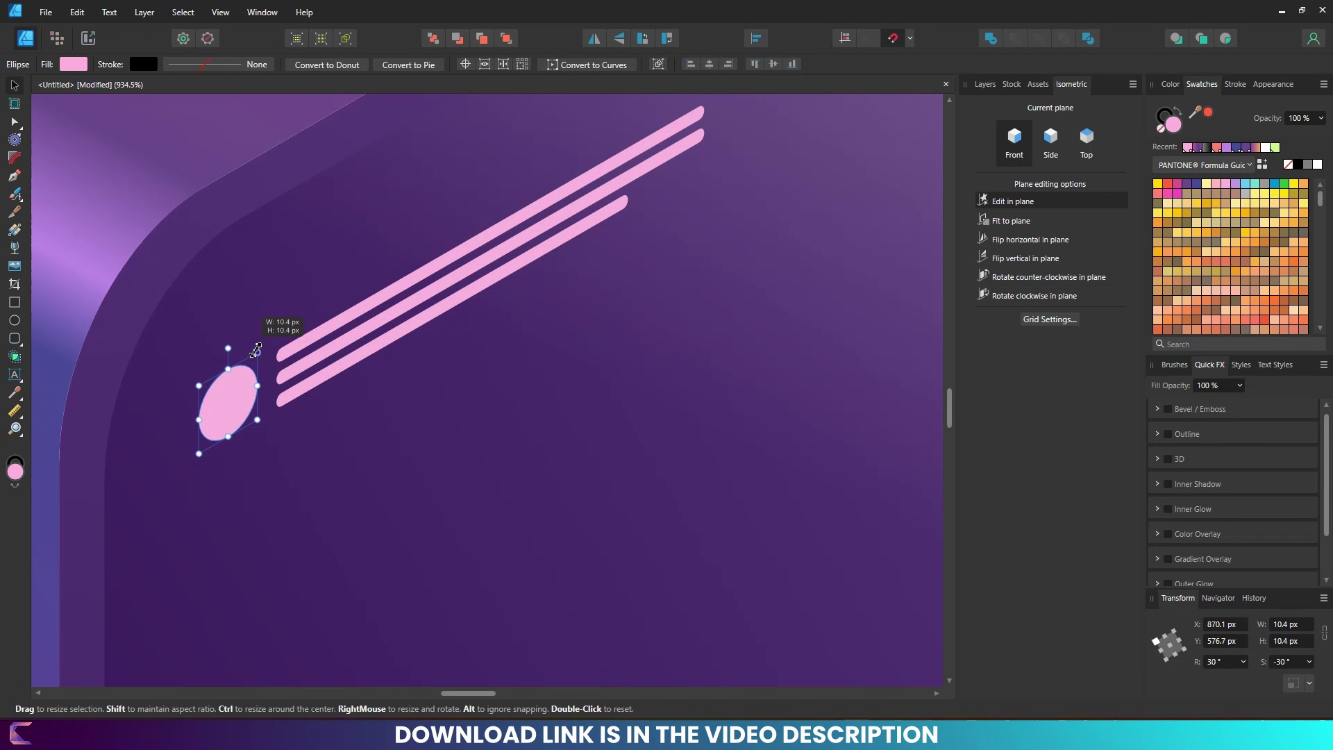
drag(240, 361, 249, 358)
scroll(262, 369, down, 5)
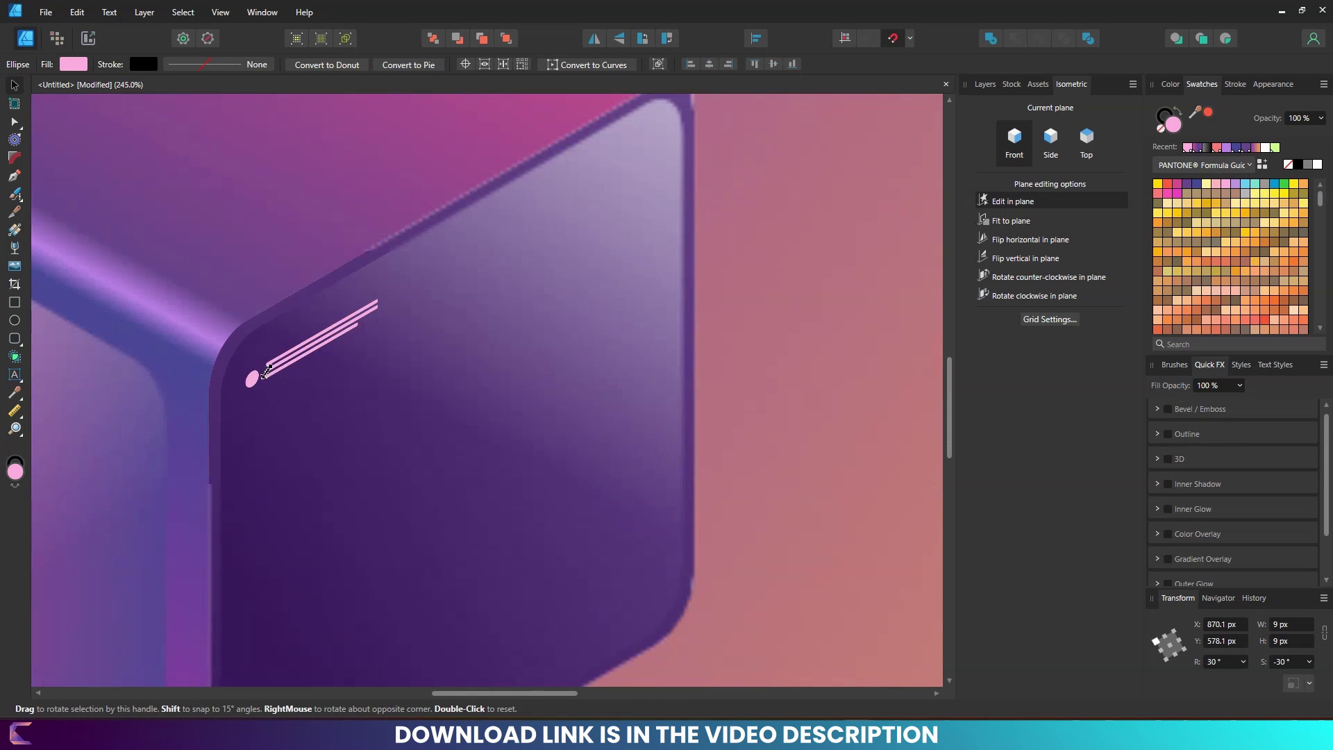
scroll(275, 377, up, 4)
shift+click(268, 373)
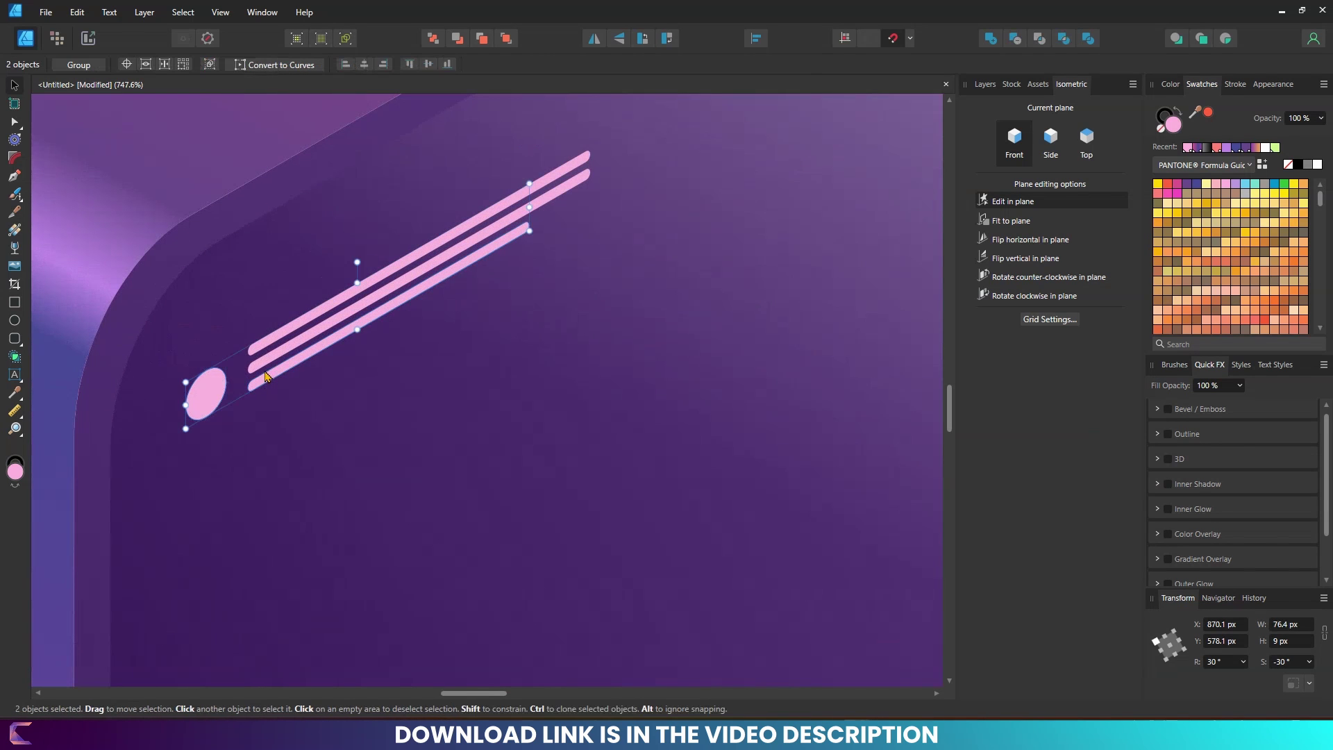
Step: Select the stacked pink stripes together on the cube's panel
scroll(310, 373, down, 3)
shift+click(277, 372)
scroll(527, 428, down, 4)
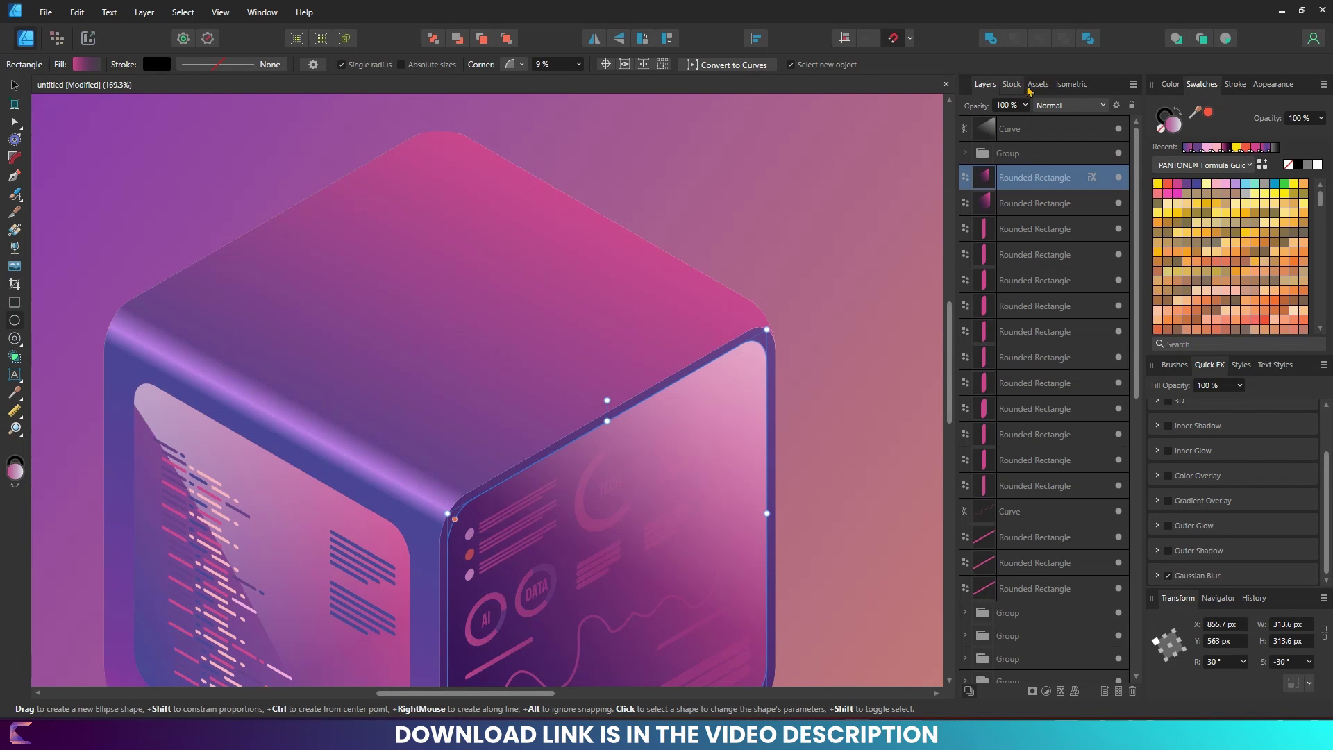
Step: Draw a donut on the top isometric plane, centre it on the top face, and widen its hole
click(1051, 85)
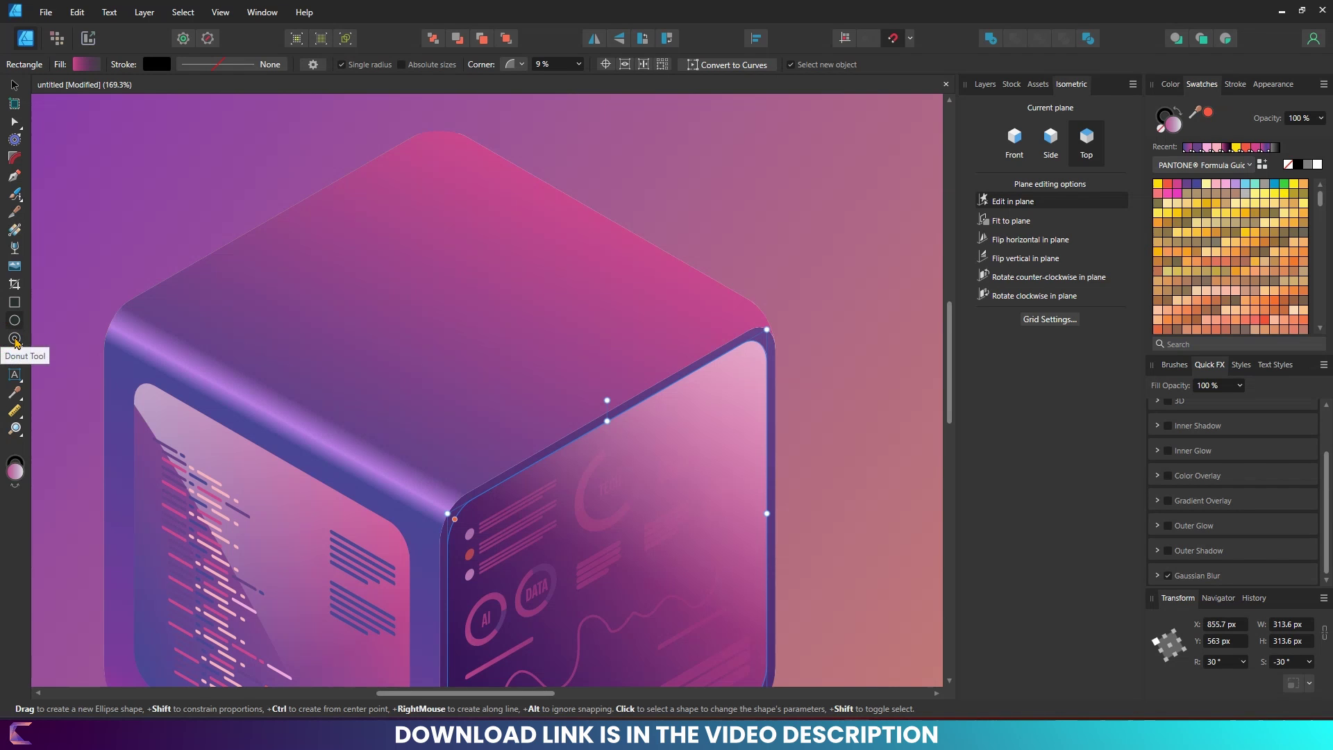
click(15, 339)
drag(404, 259, 662, 409)
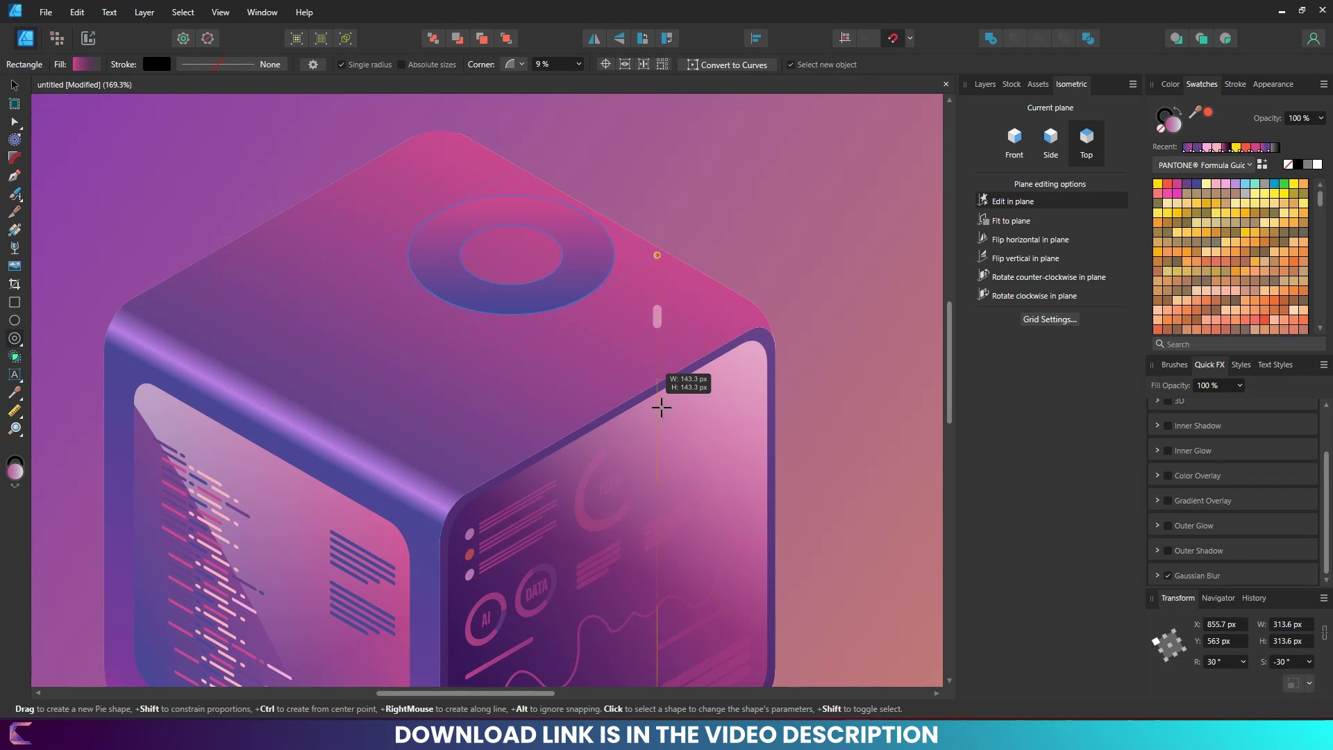
click(14, 88)
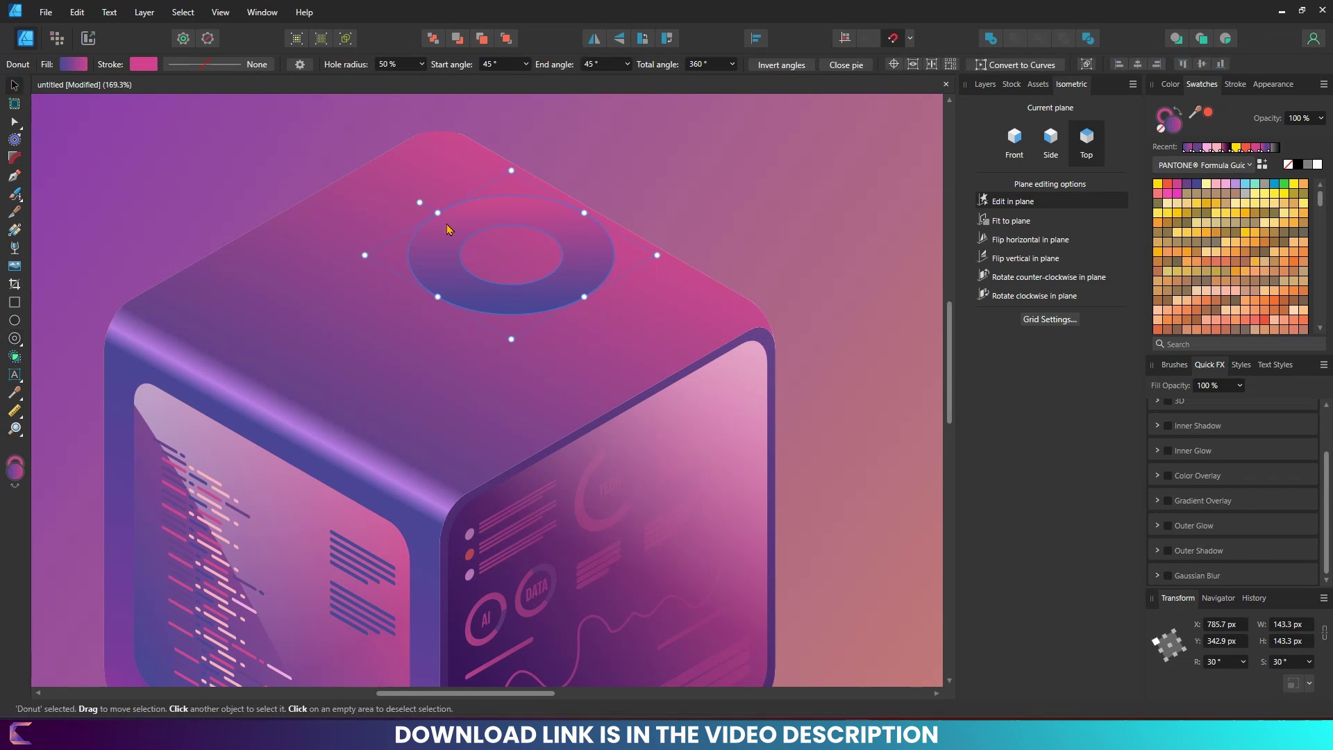
drag(460, 288, 398, 341)
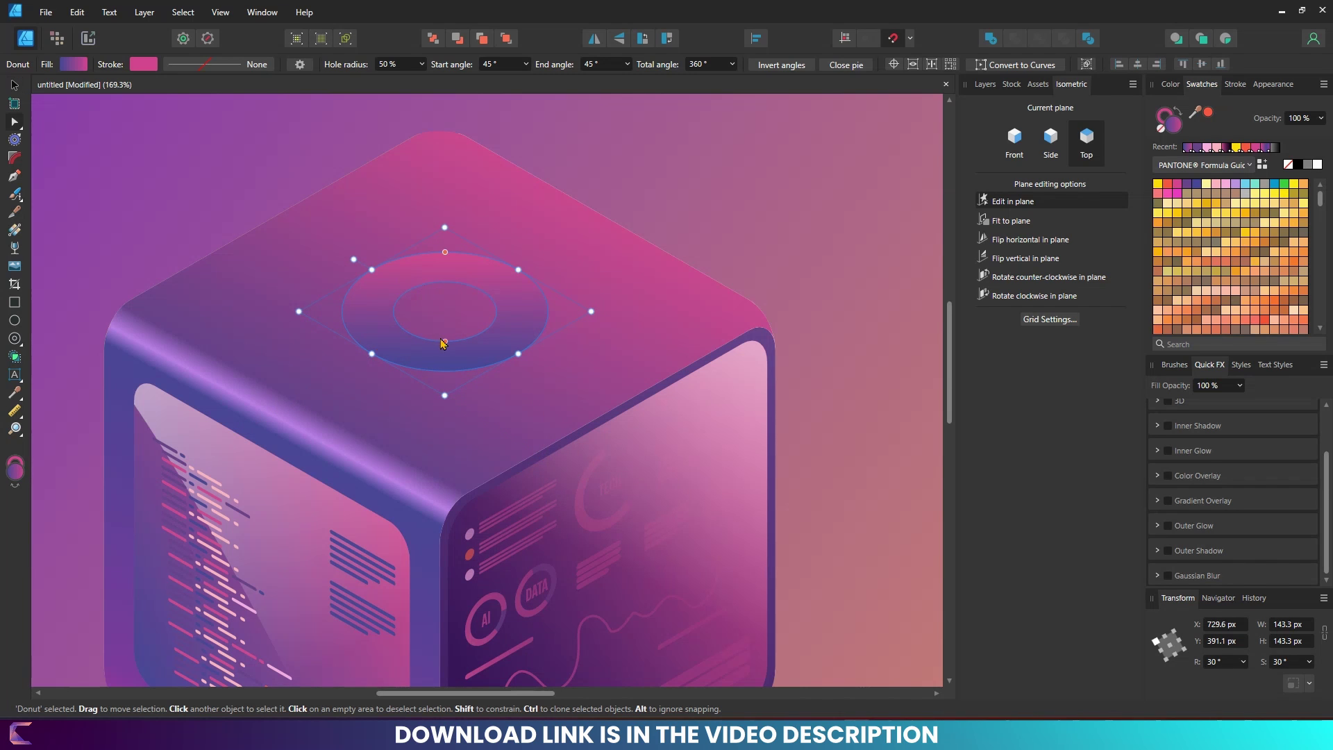
drag(444, 343, 451, 360)
Step: Fill the ring white at about 22% opacity and enlarge it across the top face
click(1321, 168)
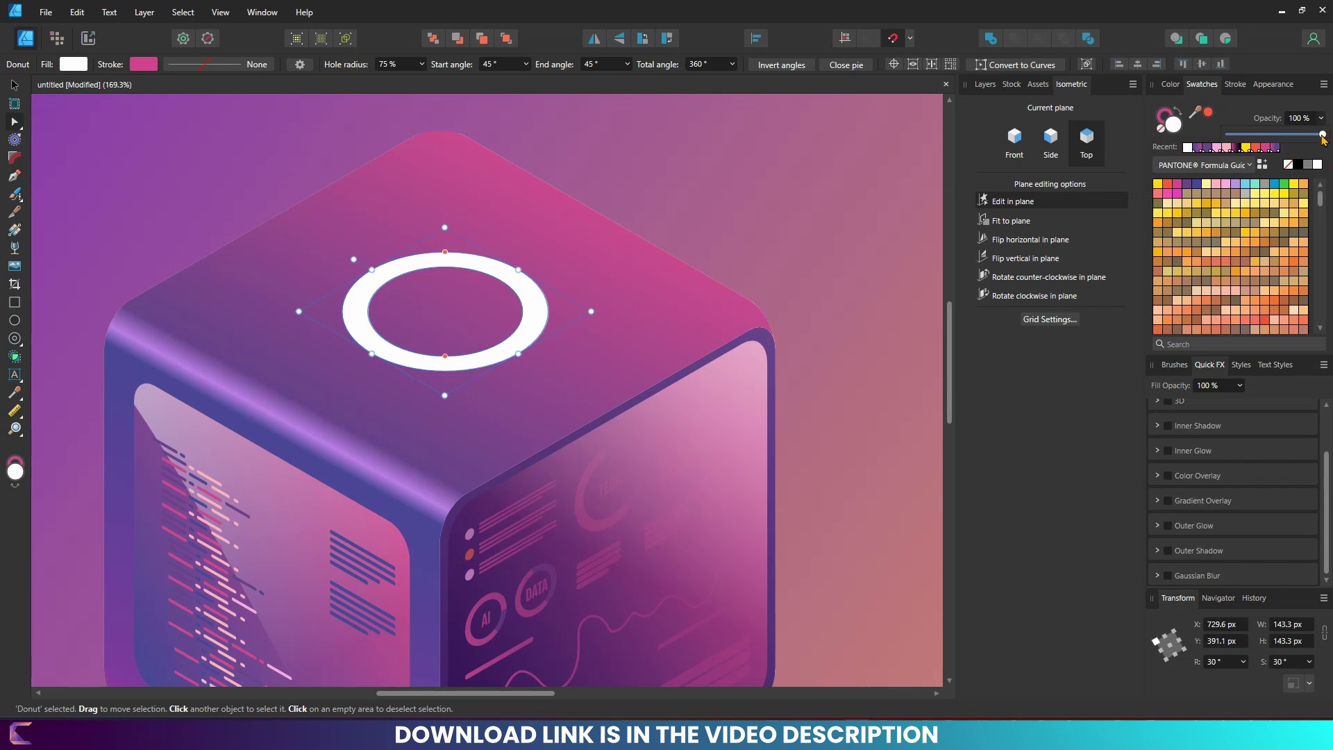
drag(1323, 138, 1250, 139)
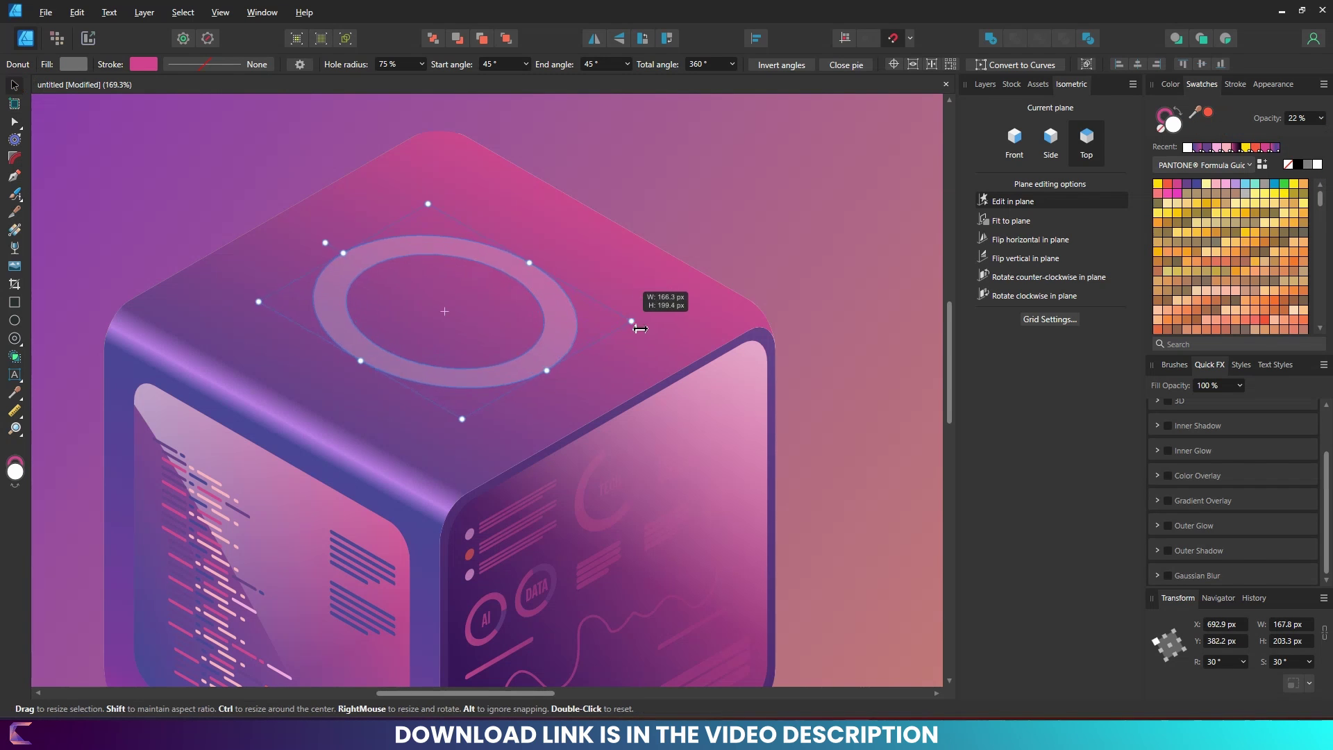
click(587, 316)
double_click(532, 321)
drag(595, 310, 664, 326)
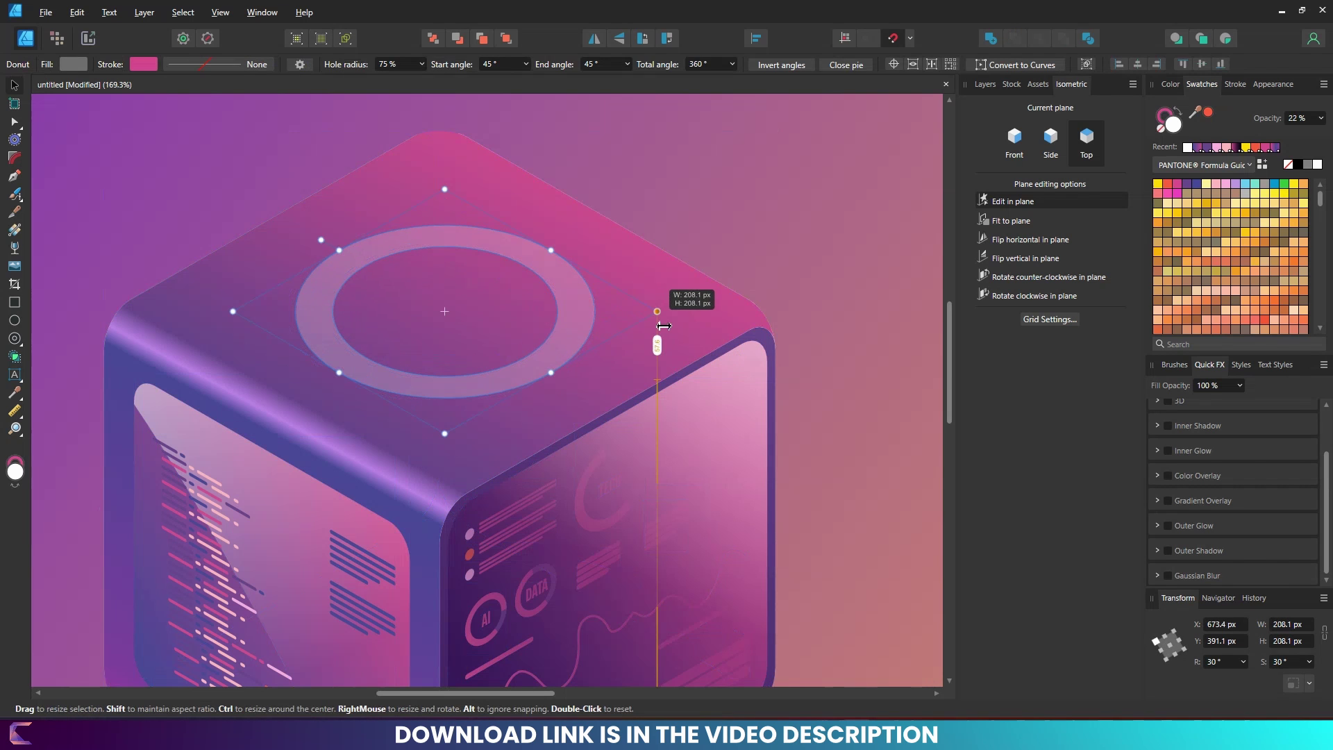
Step: Blur the larger disc with Gaussian Blur and slide it under the knob as a glow
key(Escape)
key(ctrl+0)
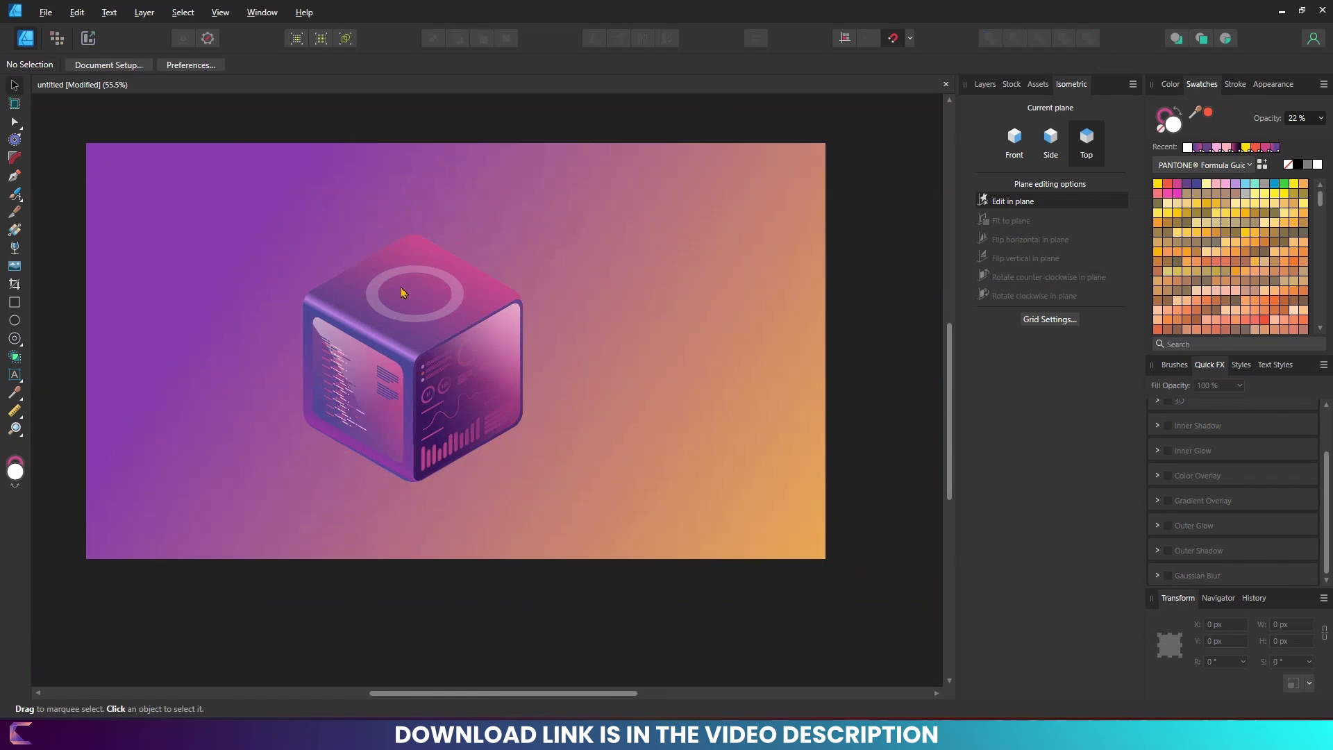
scroll(408, 289, up, 2)
scroll(444, 333, up, 2)
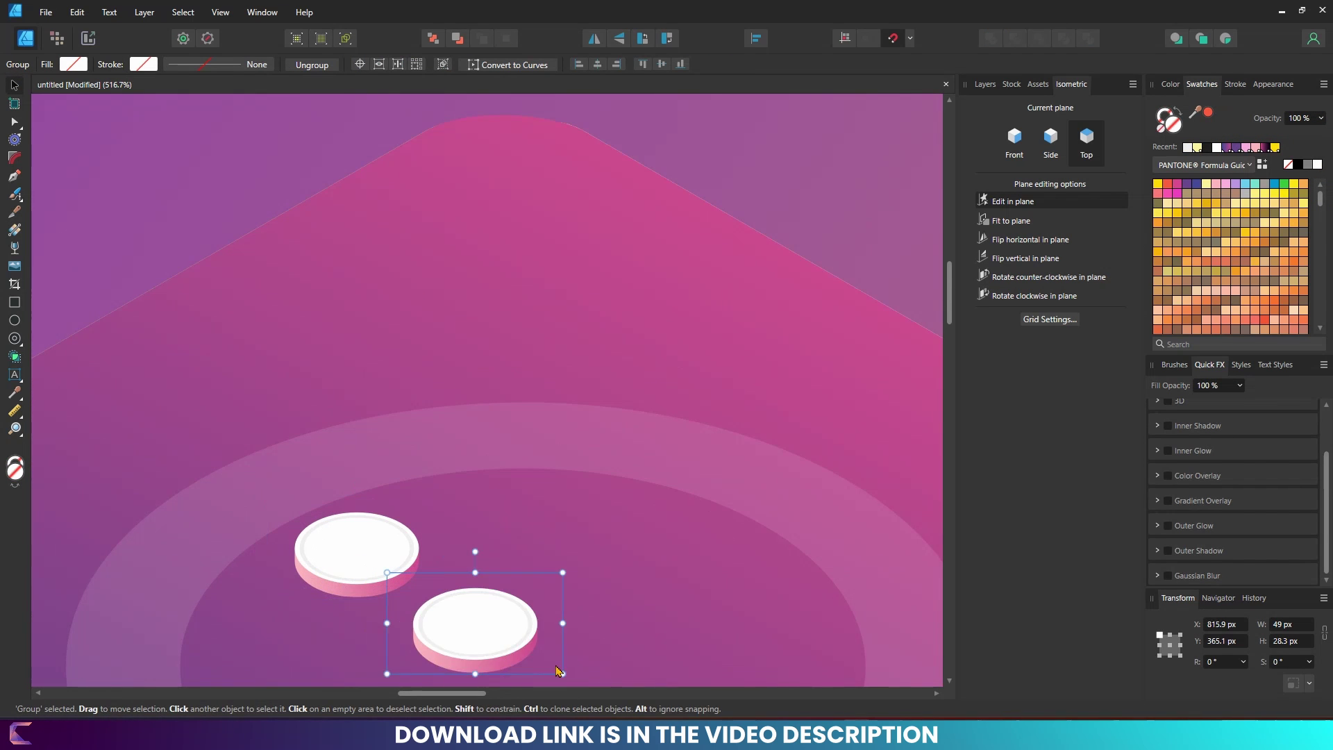
click(1169, 530)
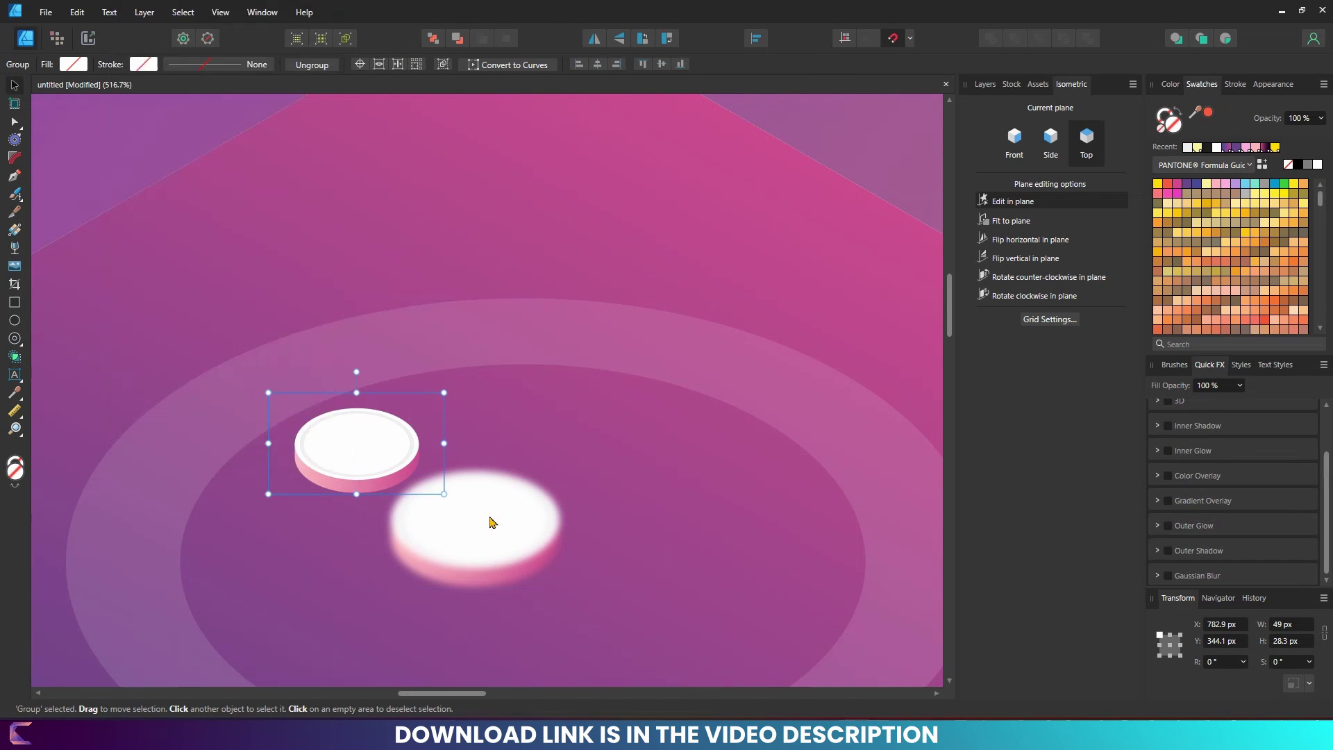
drag(502, 544, 351, 499)
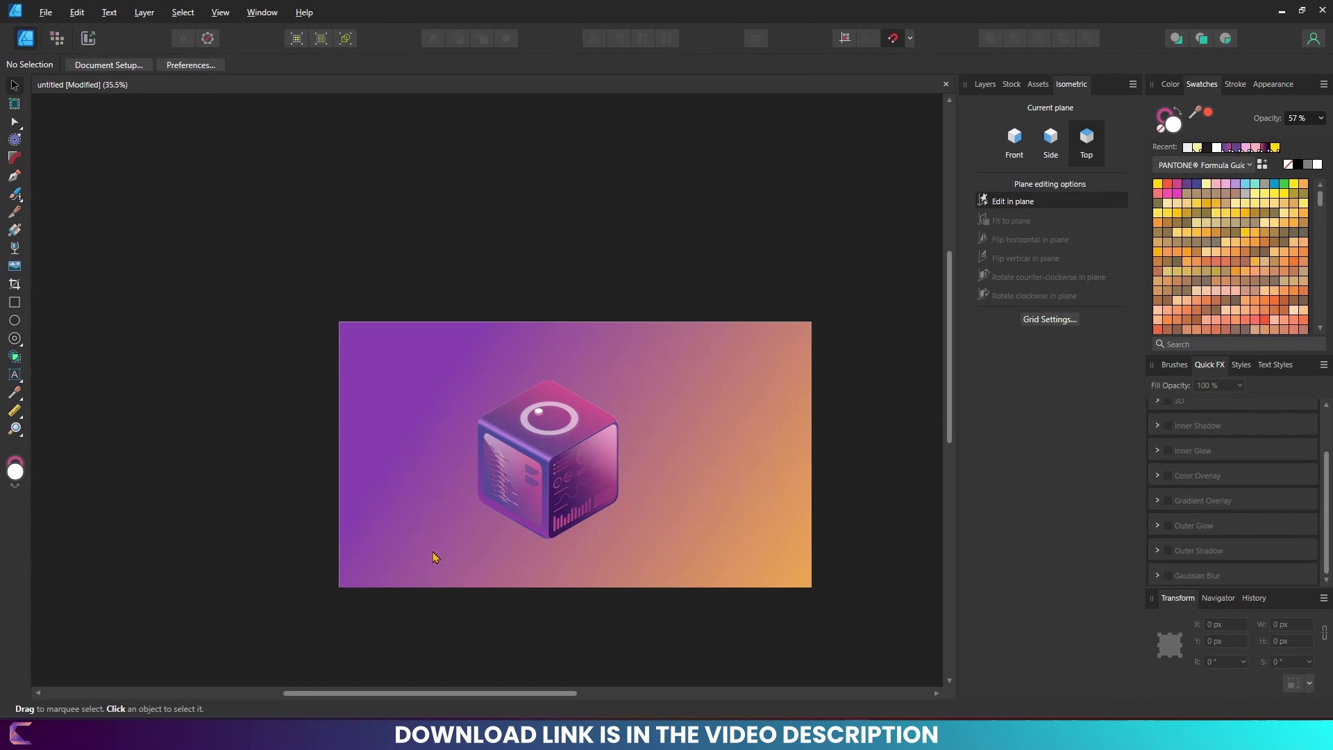
Step: Group the cube's parts and make a heavily Gaussian-blurred copy, about 42 px
drag(432, 557, 691, 342)
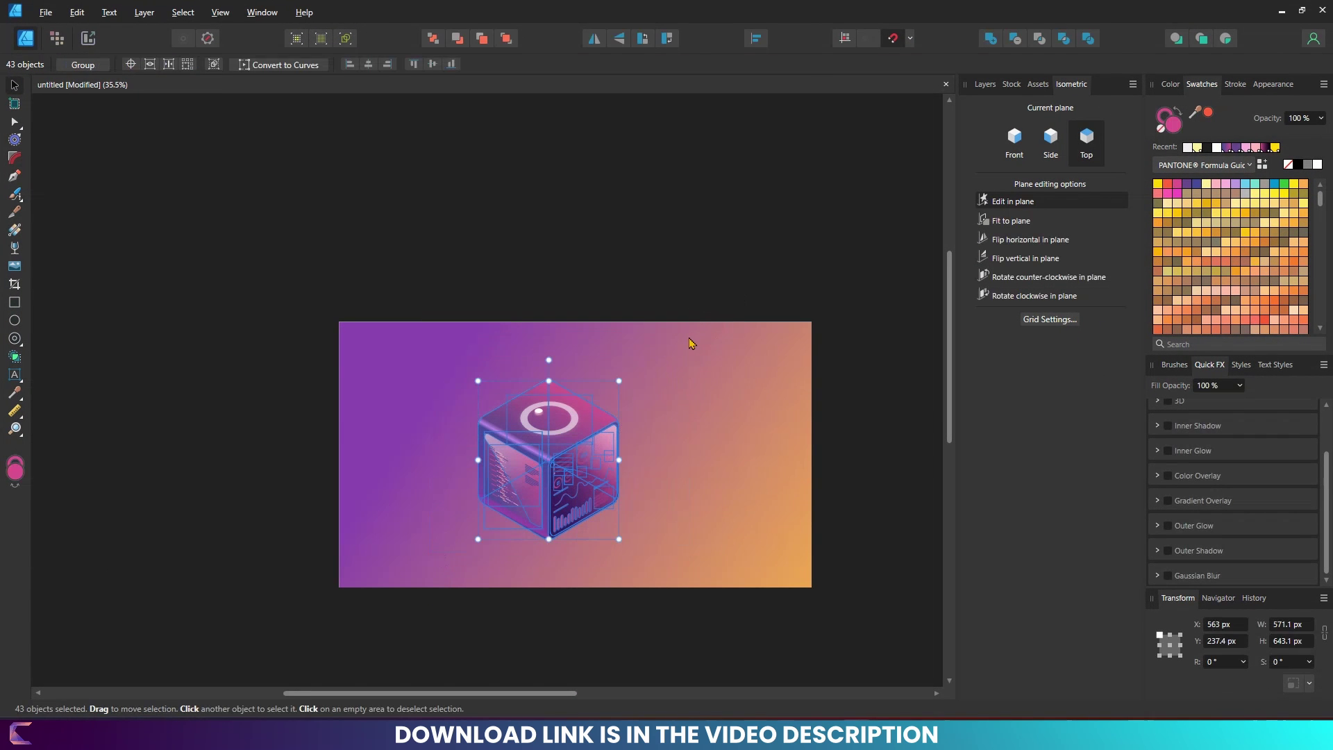
key(ctrl+g)
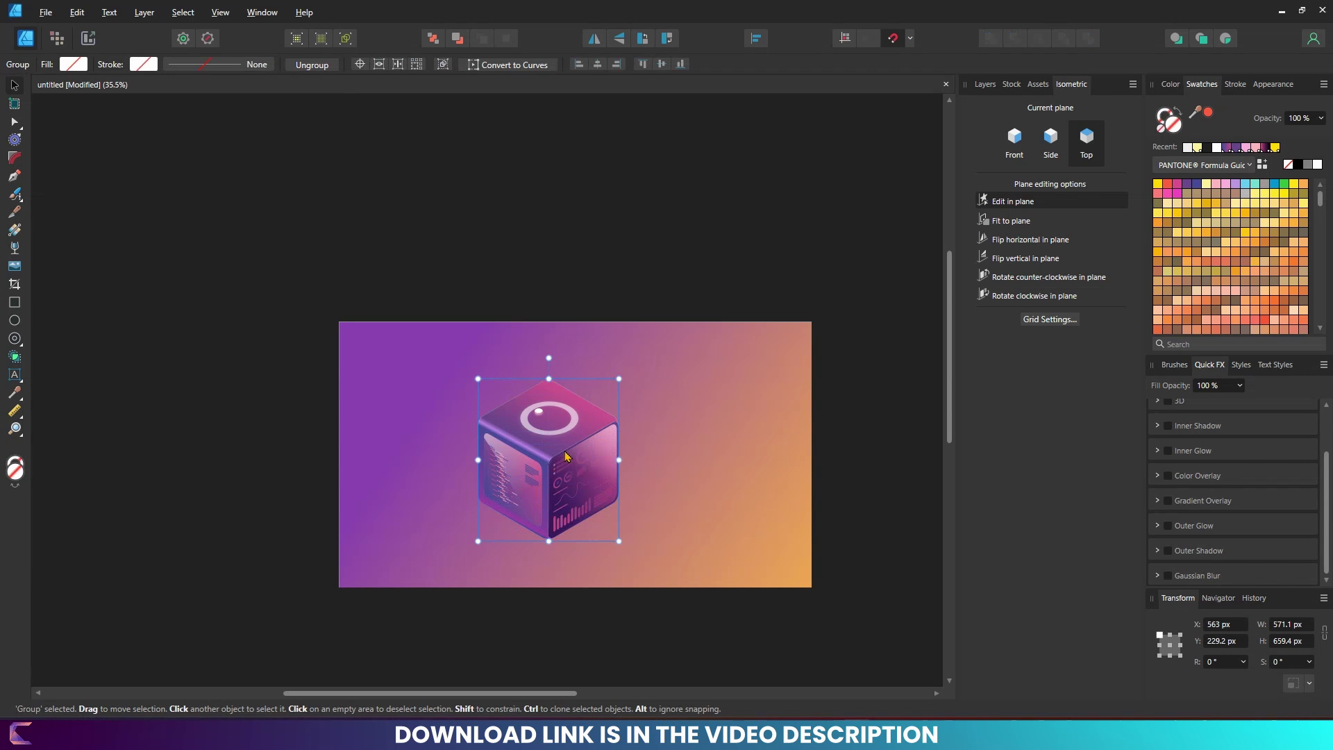
drag(541, 471, 690, 466)
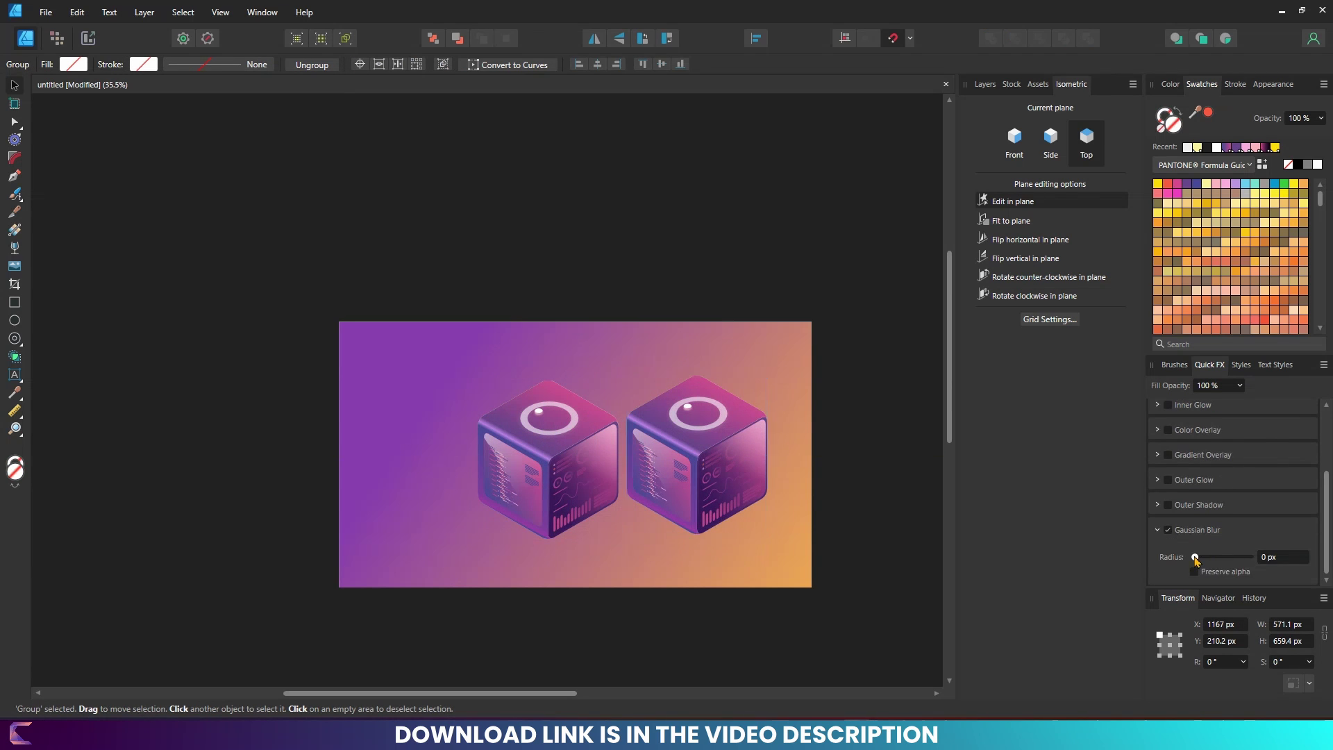
drag(1196, 558, 1242, 565)
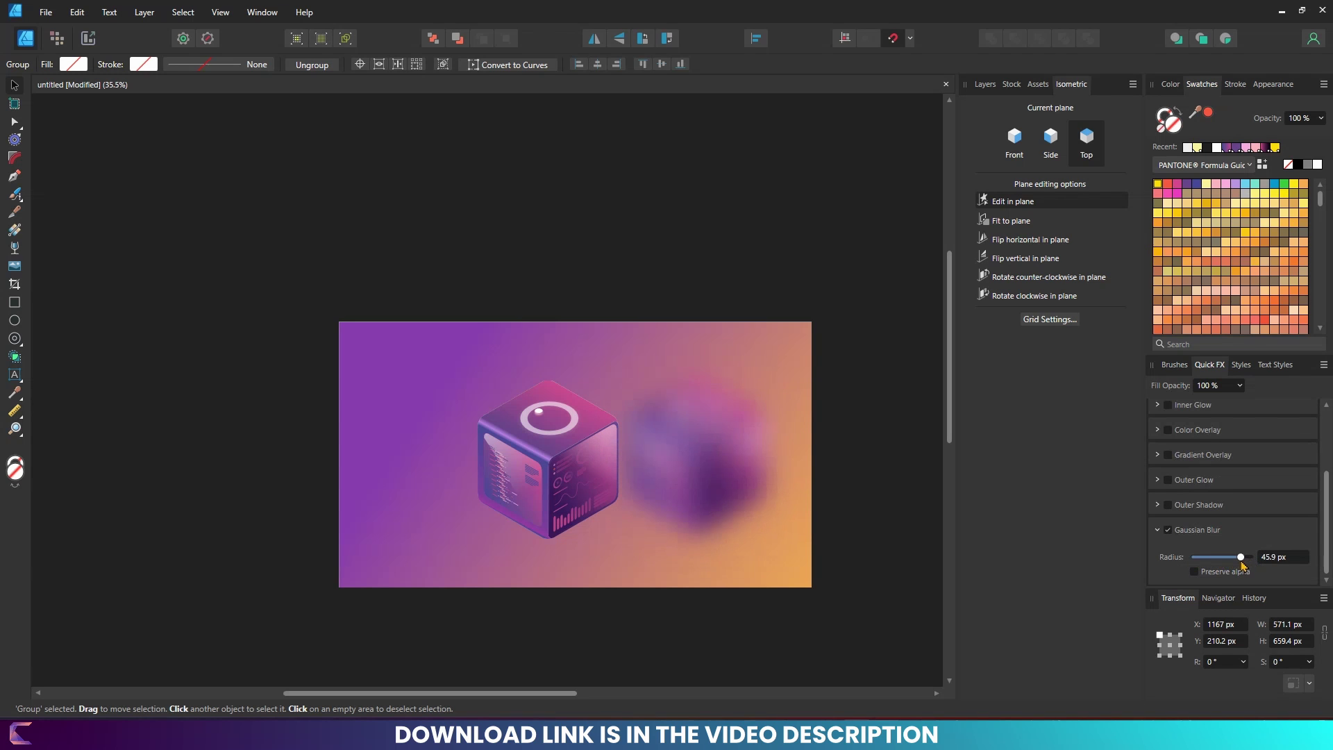
Step: Place the blurred copy behind the cube in Layers and shift it down as a shadow
drag(694, 484, 568, 488)
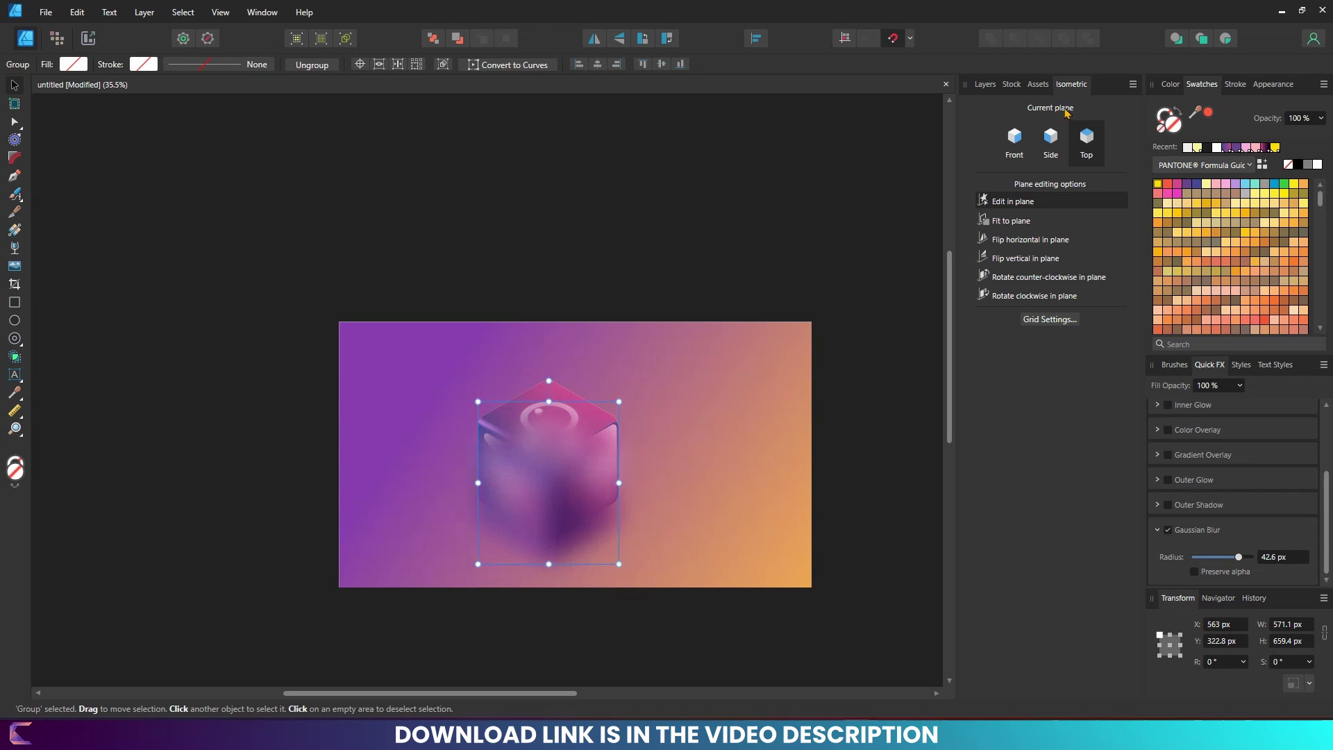
click(984, 85)
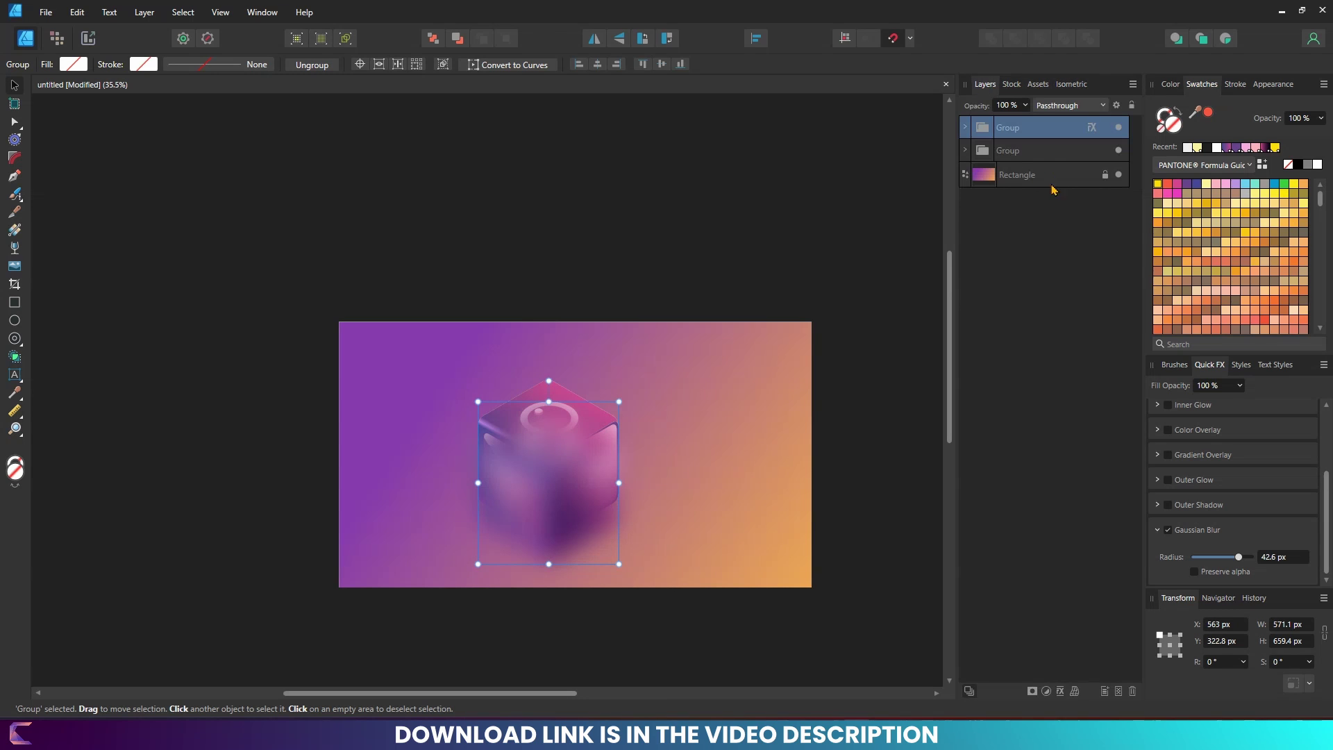
drag(986, 132, 986, 161)
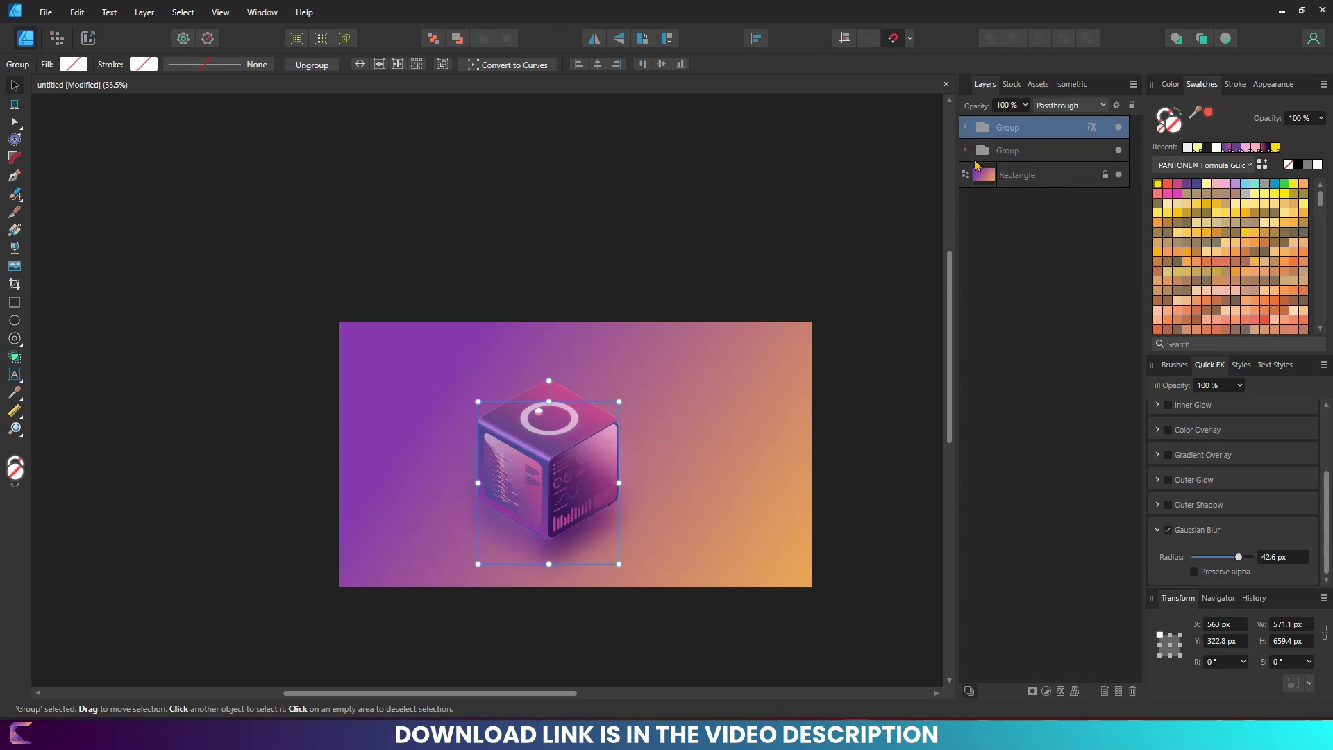
mouse_move(560, 548)
mouse_down()
mouse_move(543, 556)
mouse_move(565, 546)
mouse_move(560, 638)
mouse_up()
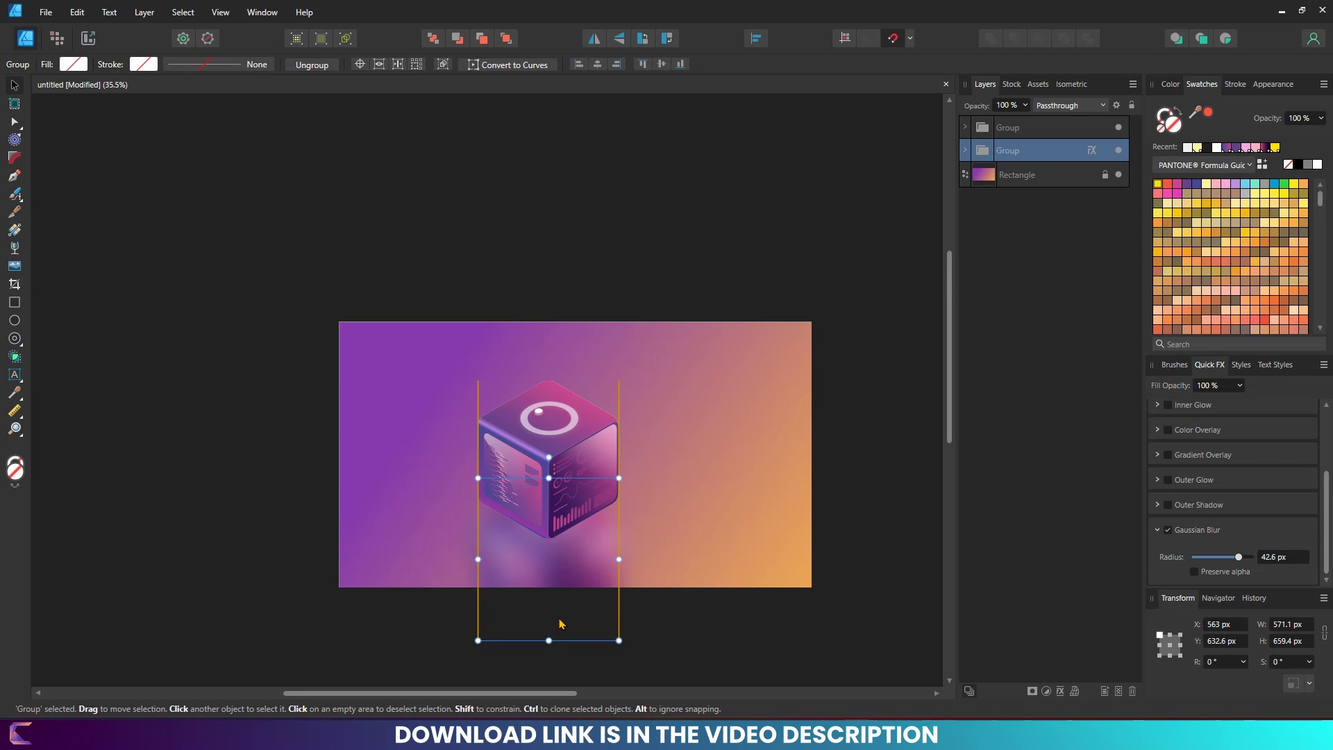
Step: Lower the blurred reflection slightly and draw the shadow outline trailing right from the cube
drag(563, 622, 562, 624)
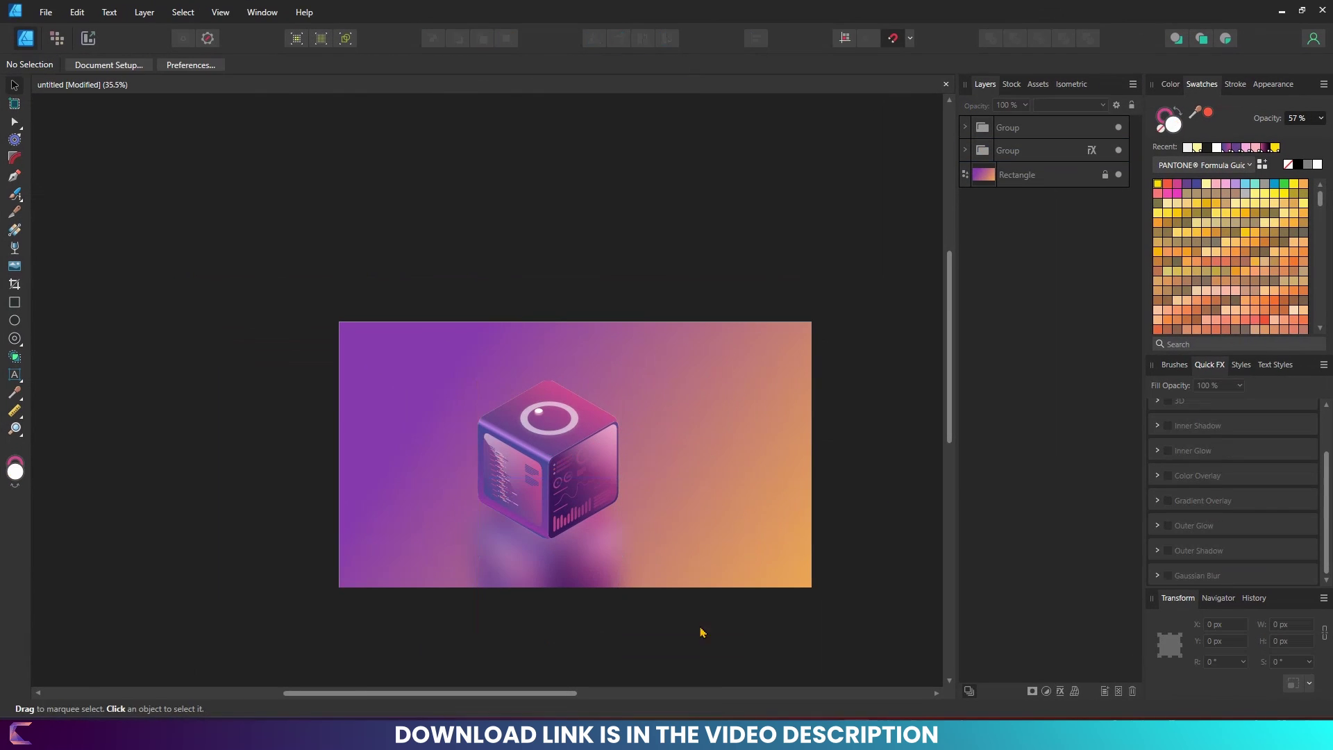
key(p)
drag(617, 483, 715, 474)
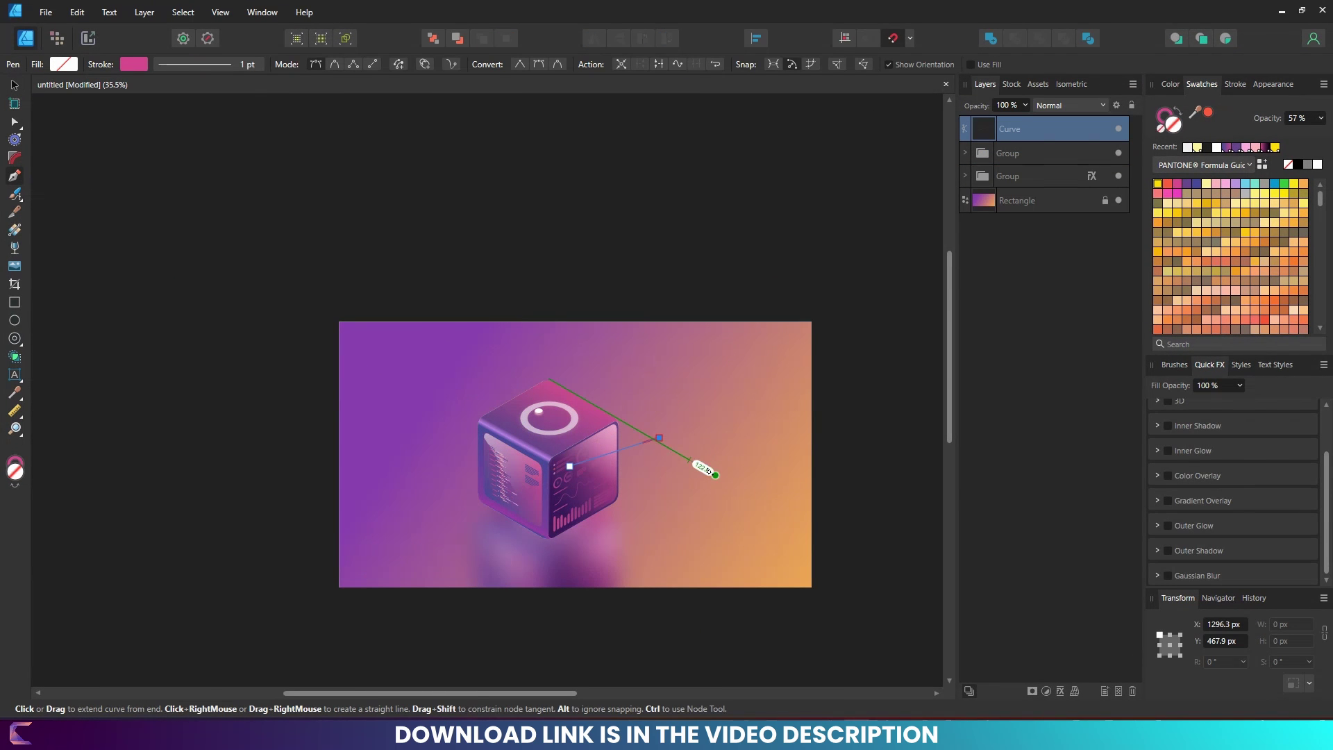
drag(1244, 402, 1190, 403)
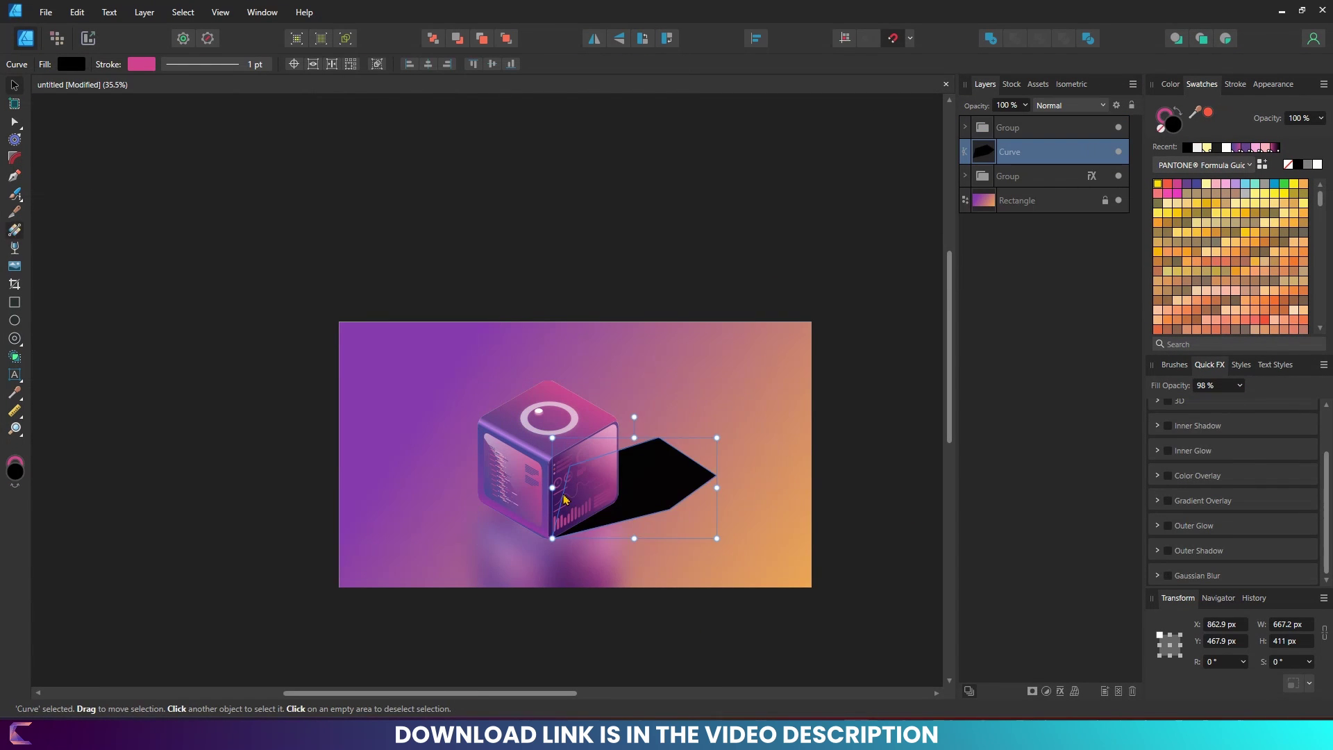
Step: Fade the shadow's fill to transparent and reduce its blur radius
click(208, 63)
drag(238, 202, 277, 128)
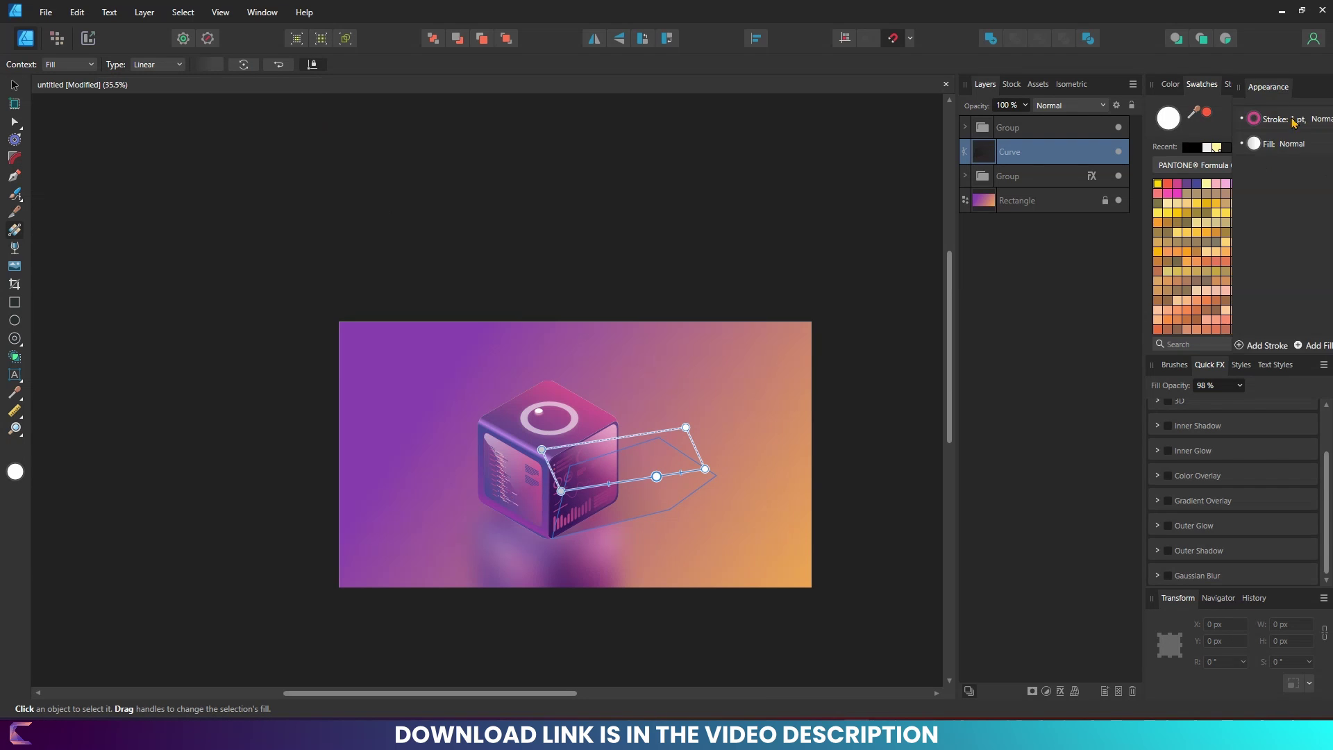
key(v)
click(632, 521)
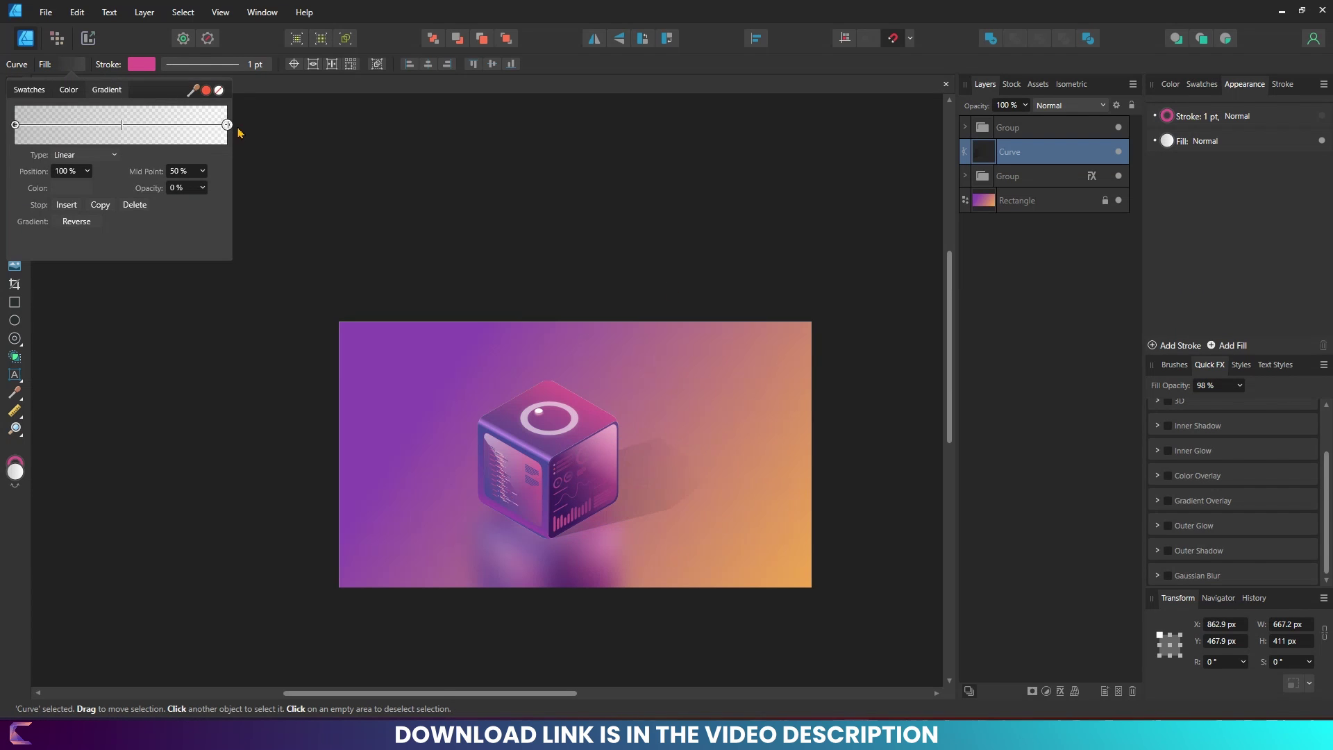
click(1168, 530)
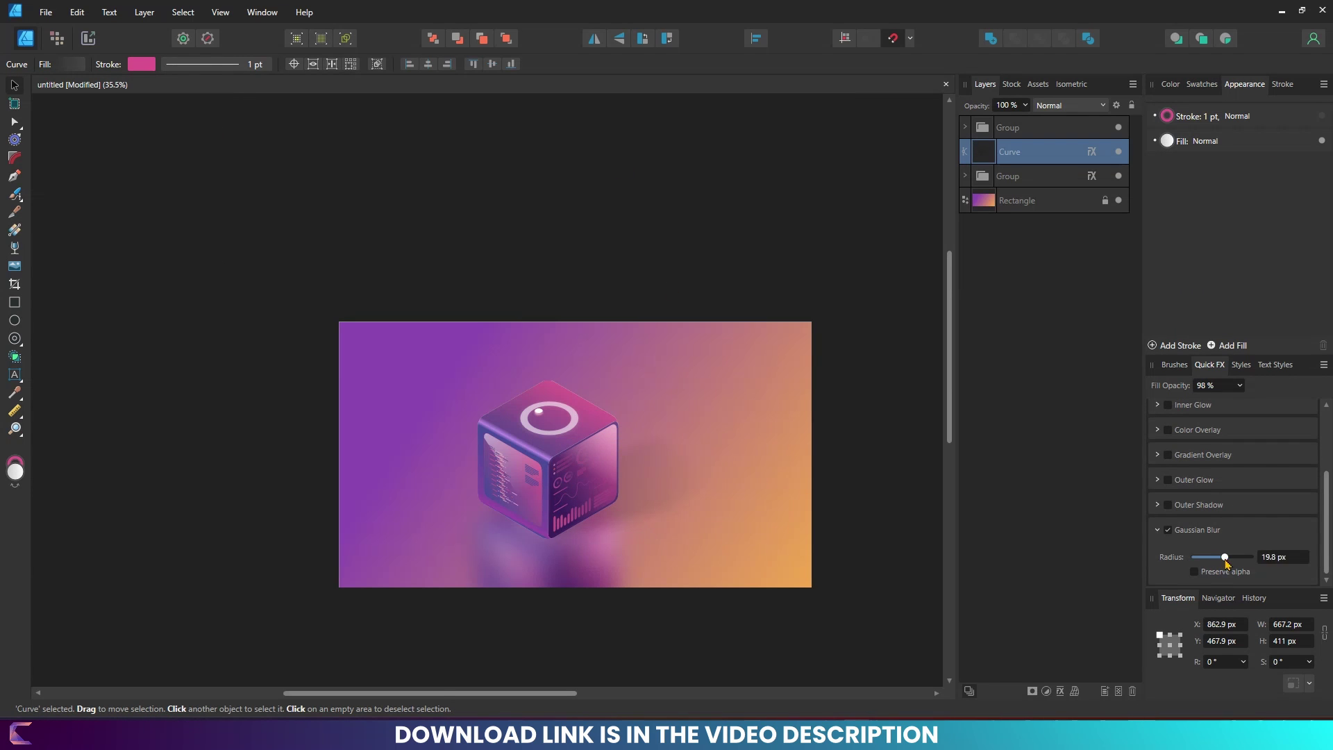
Step: Recolour the background gradient's blue start stop to lavender
click(14, 229)
click(425, 351)
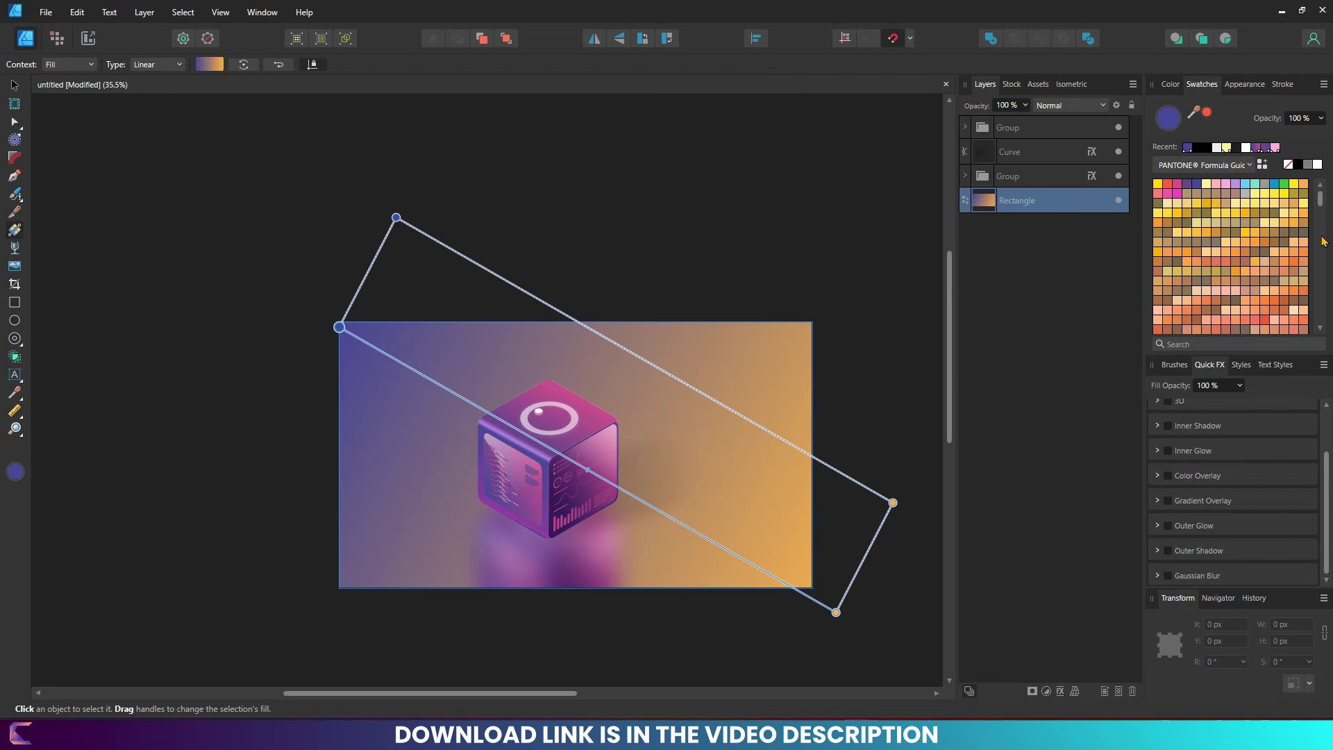
click(1235, 183)
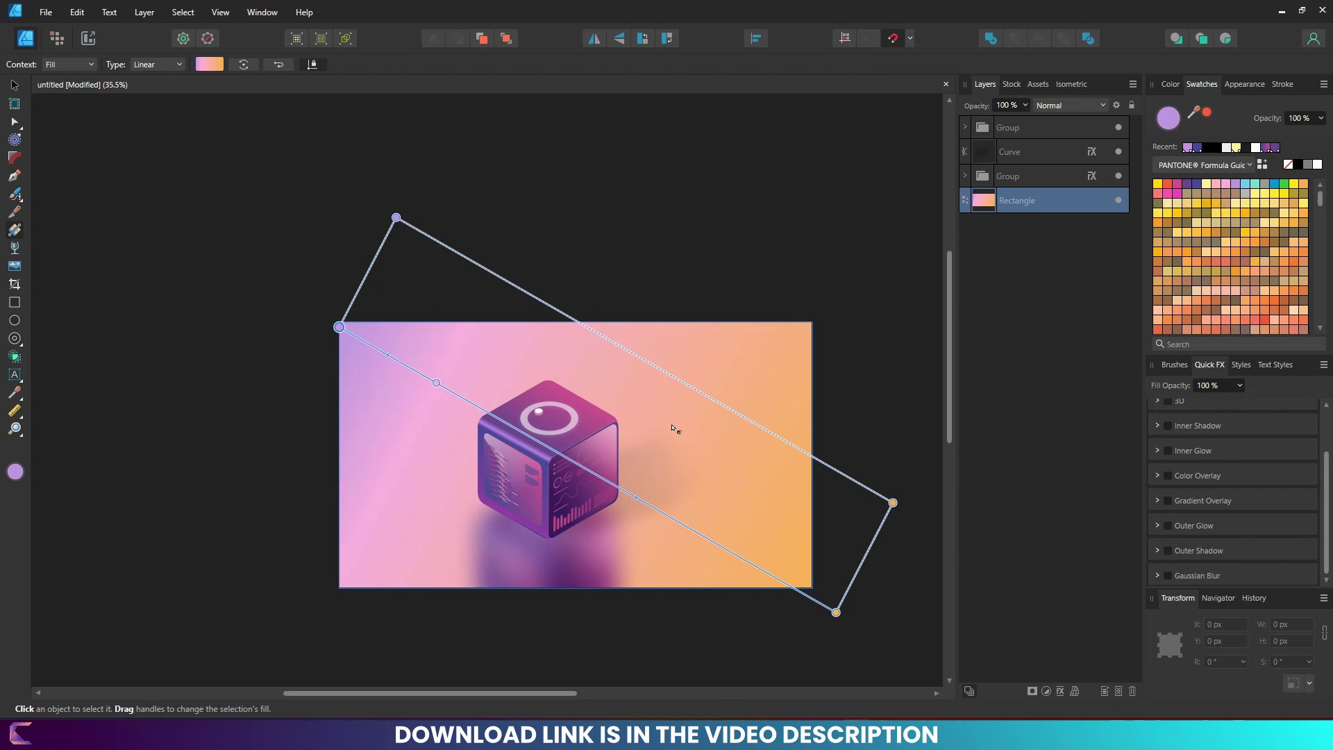
Step: Nudge the cube, then group it with the shadow curve using Ctrl+G
key(v)
click(556, 451)
click(847, 452)
mouse_move(555, 451)
mouse_down()
mouse_move(589, 470)
mouse_move(576, 480)
mouse_up()
click(568, 474)
key(ctrl+g)
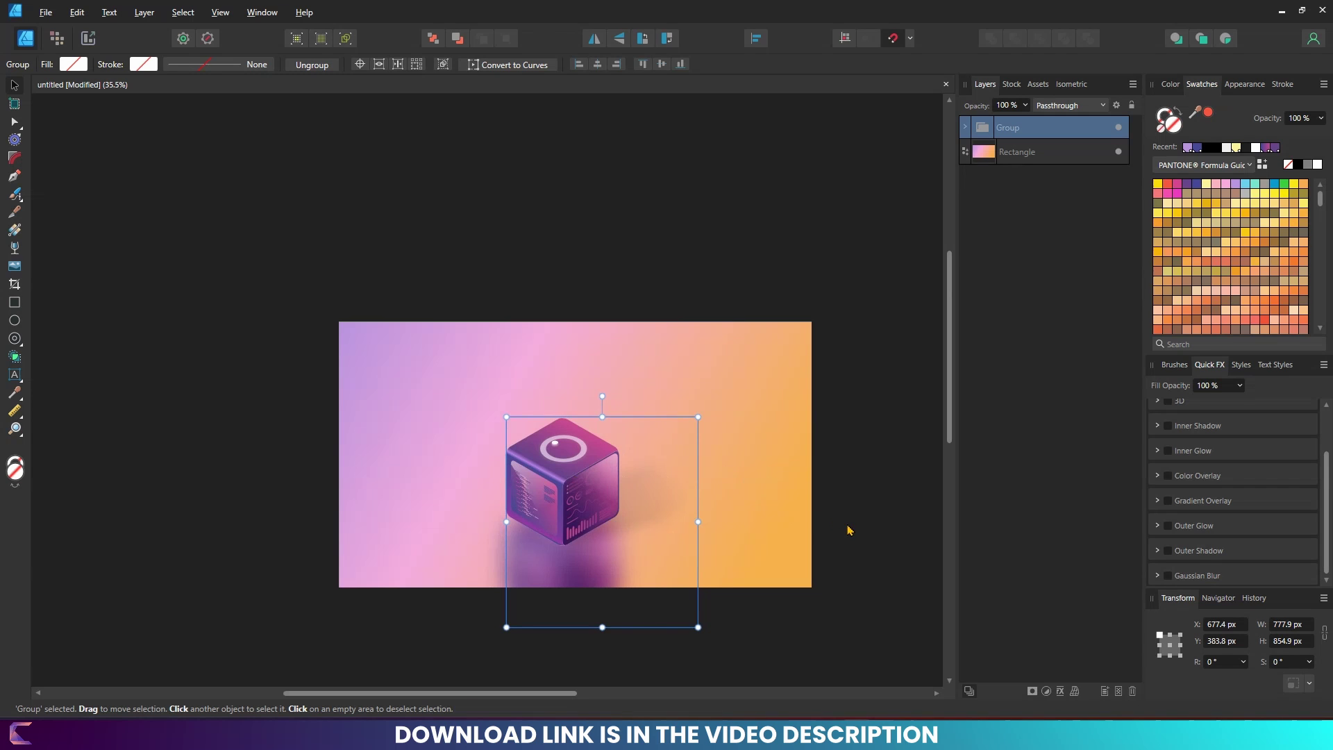
click(847, 530)
scroll(614, 479, up, 1)
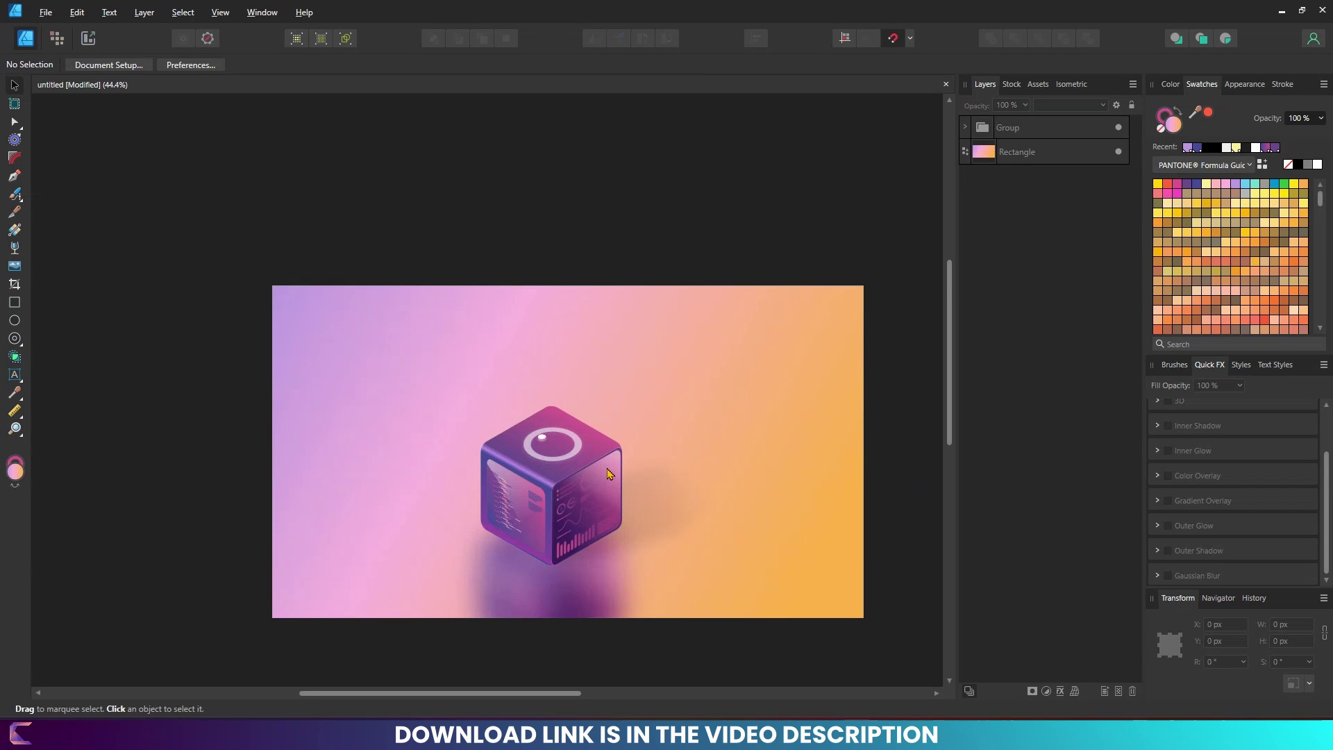
Step: Draw an upright isometric front-plane rectangle panel on the cube's top and widen it
click(14, 303)
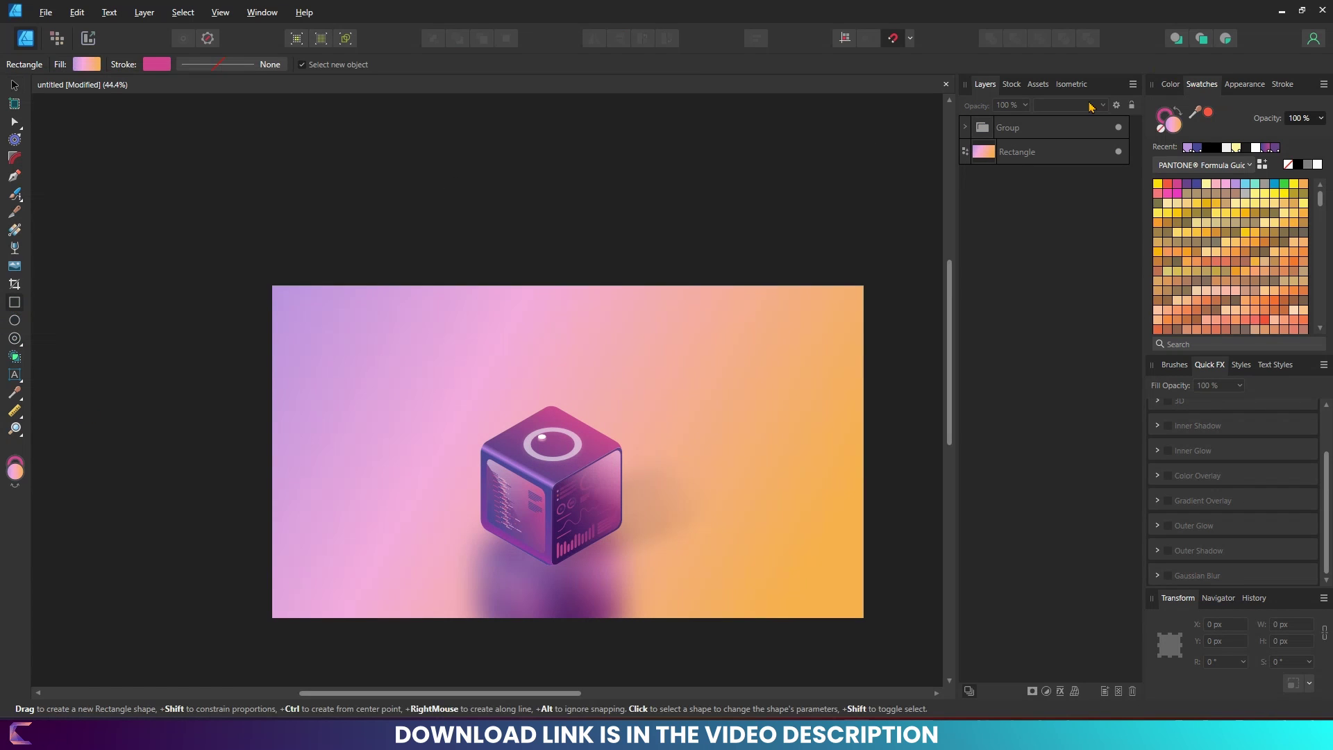
click(1066, 86)
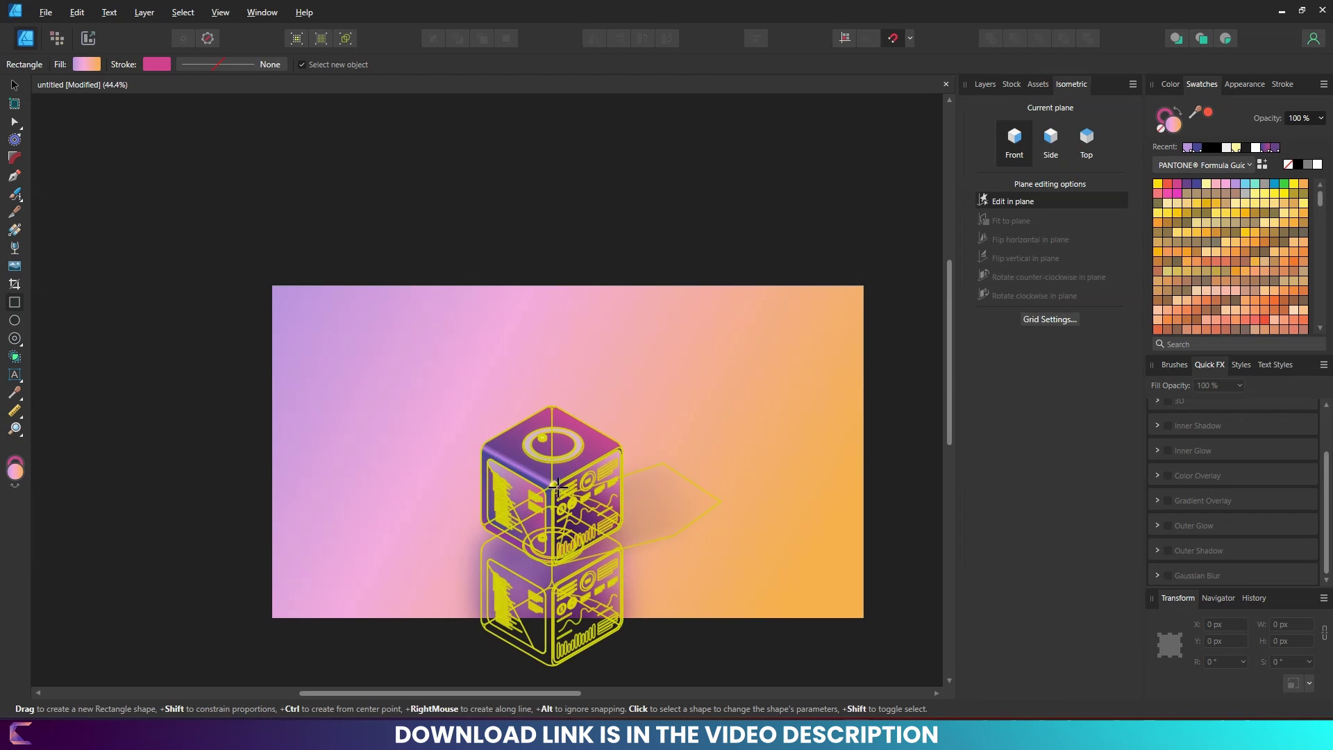
drag(560, 479, 614, 411)
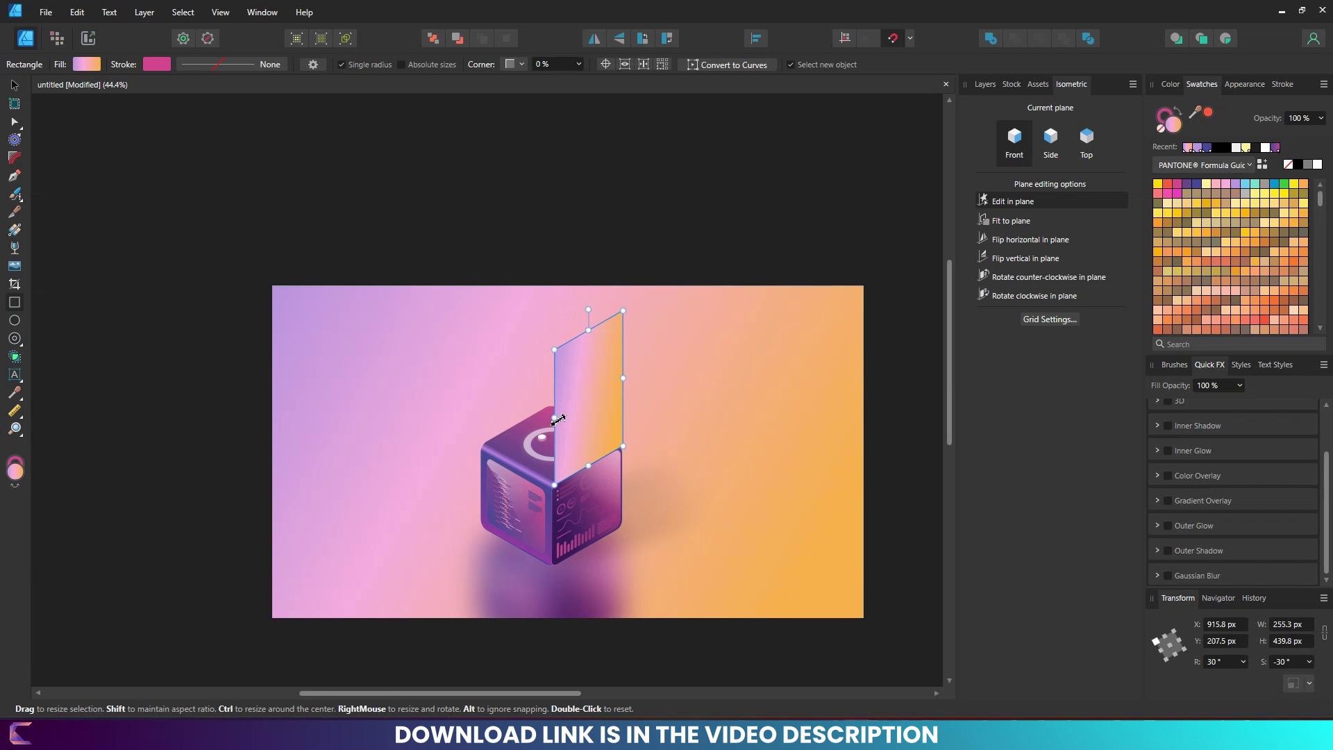
drag(555, 420, 556, 419)
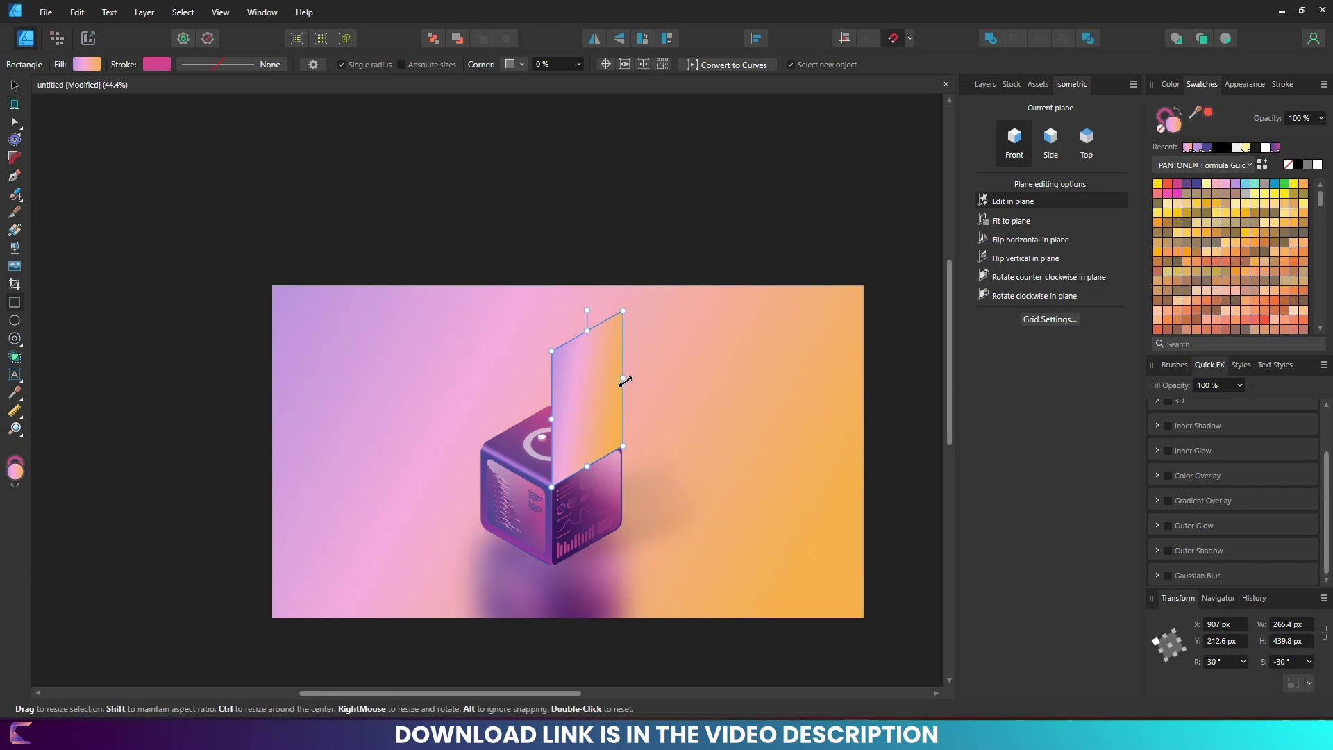
drag(621, 381, 630, 385)
Step: Give the panel a vertical gradient running from pink to purple
click(15, 231)
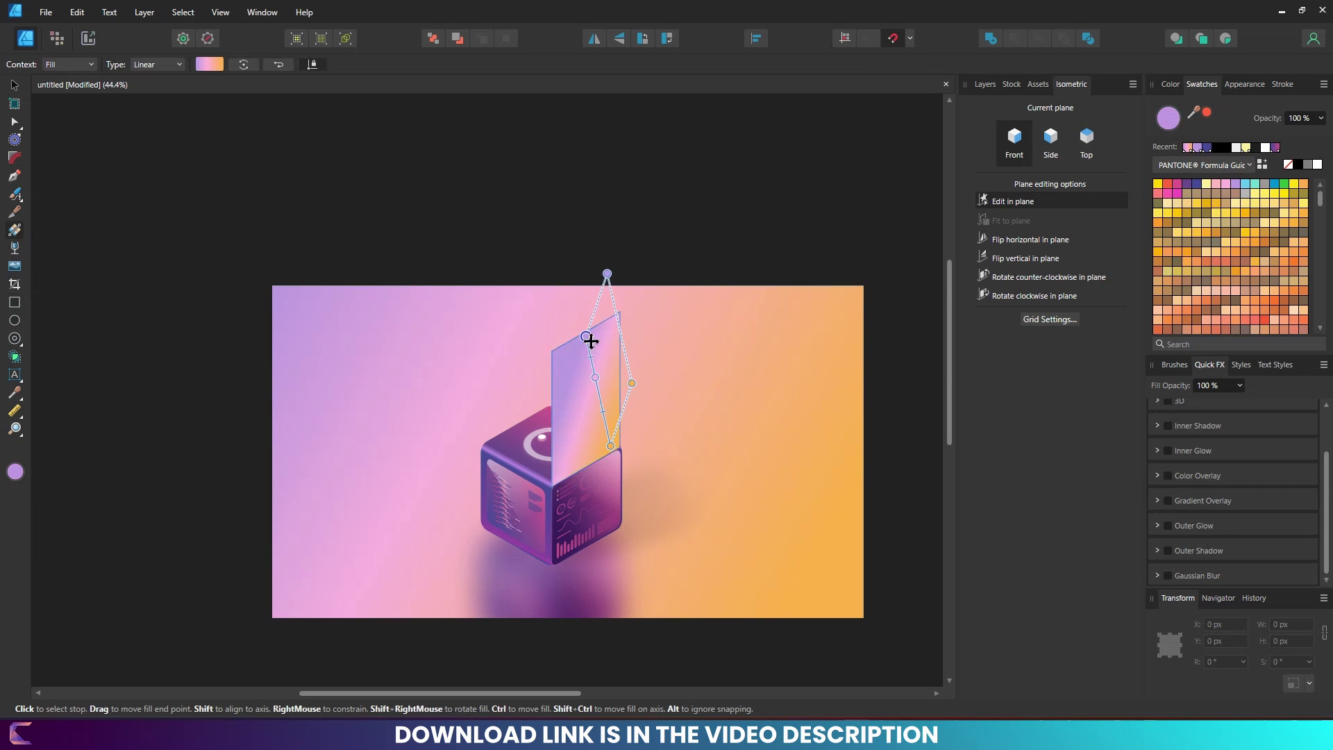
click(587, 339)
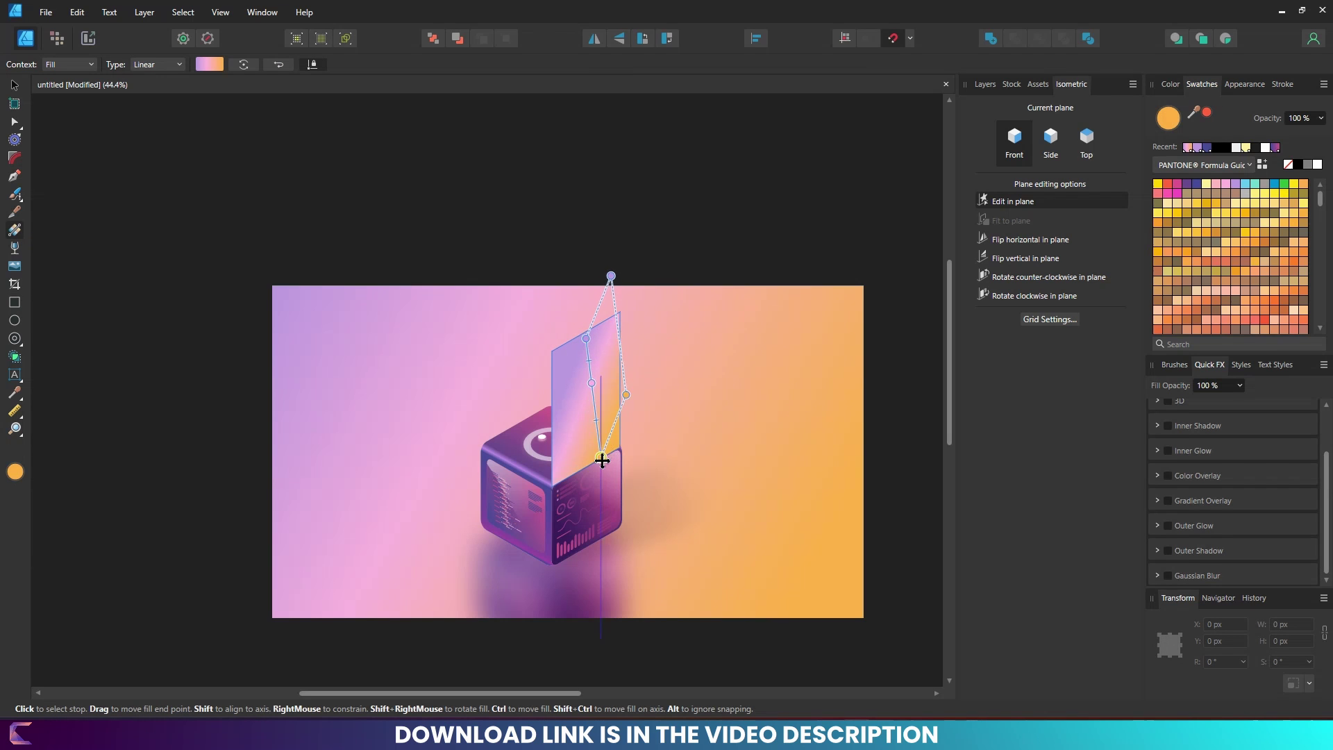
drag(595, 472, 587, 467)
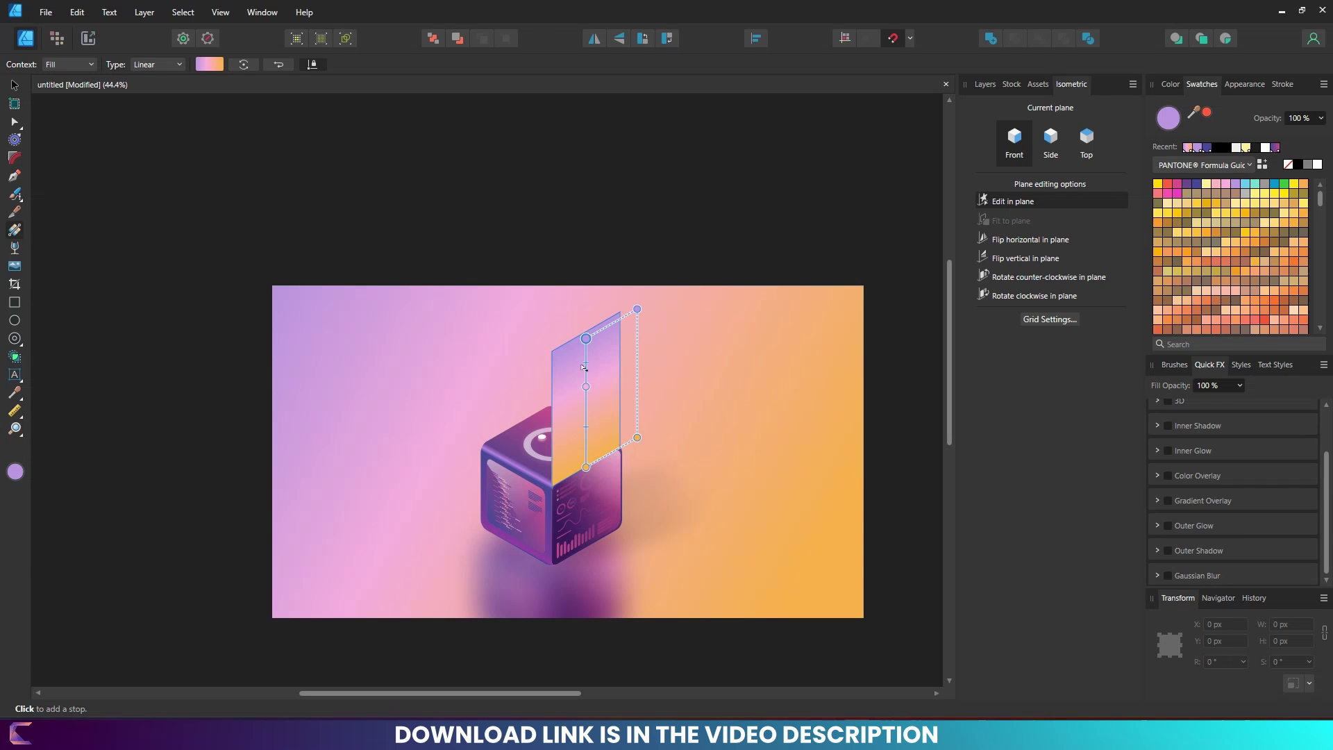
key(Delete)
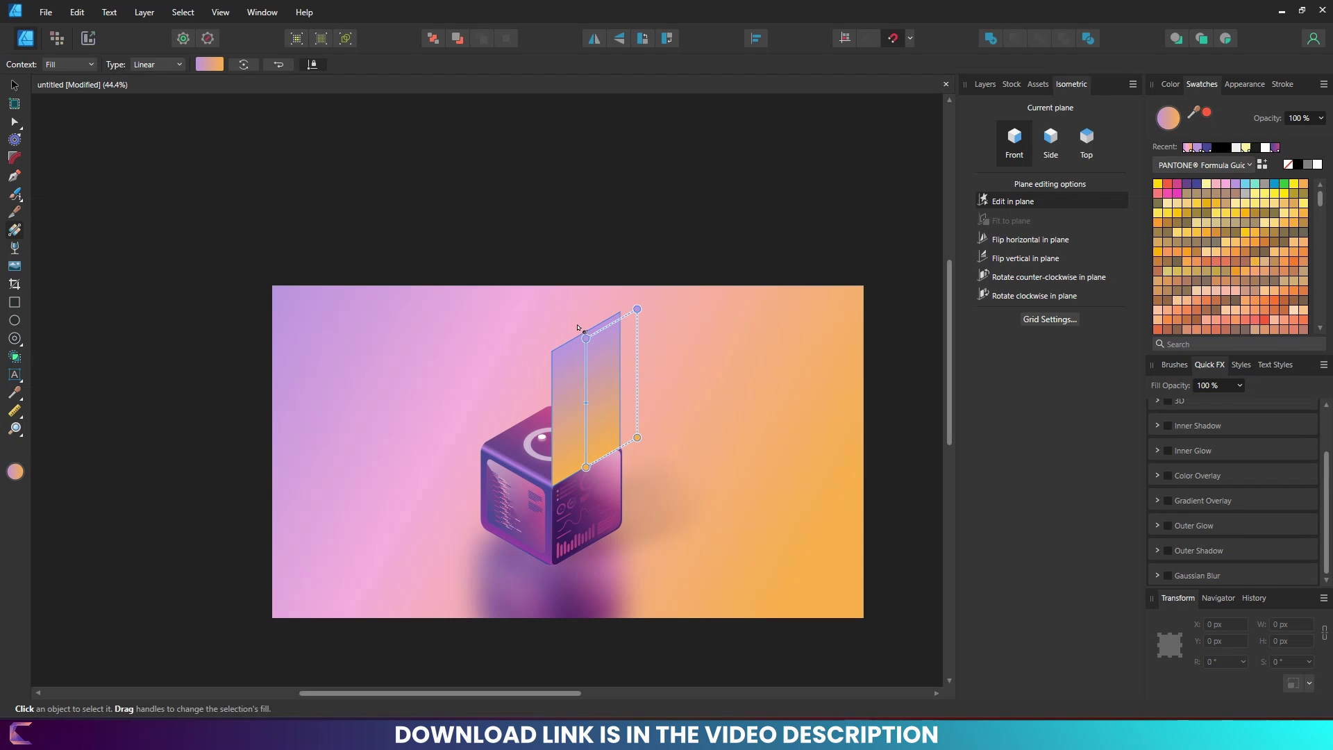
click(586, 338)
click(1171, 187)
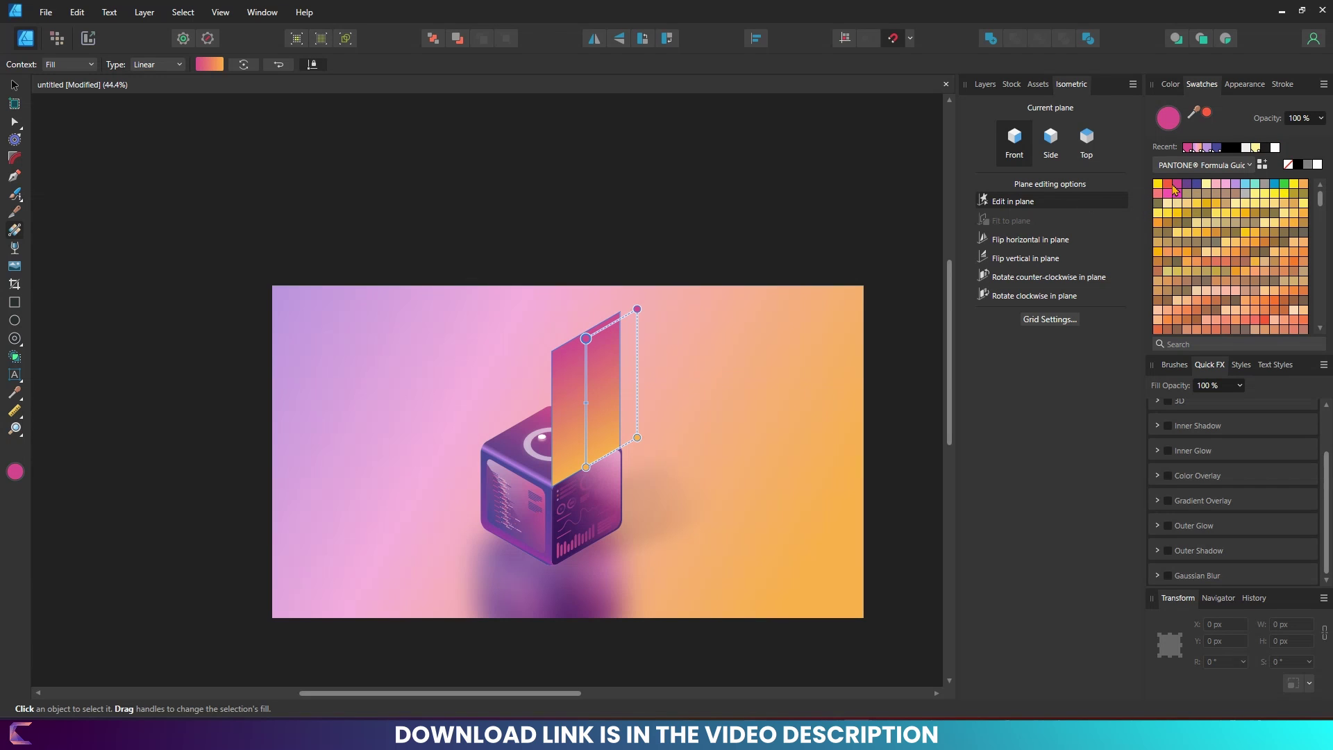
click(586, 467)
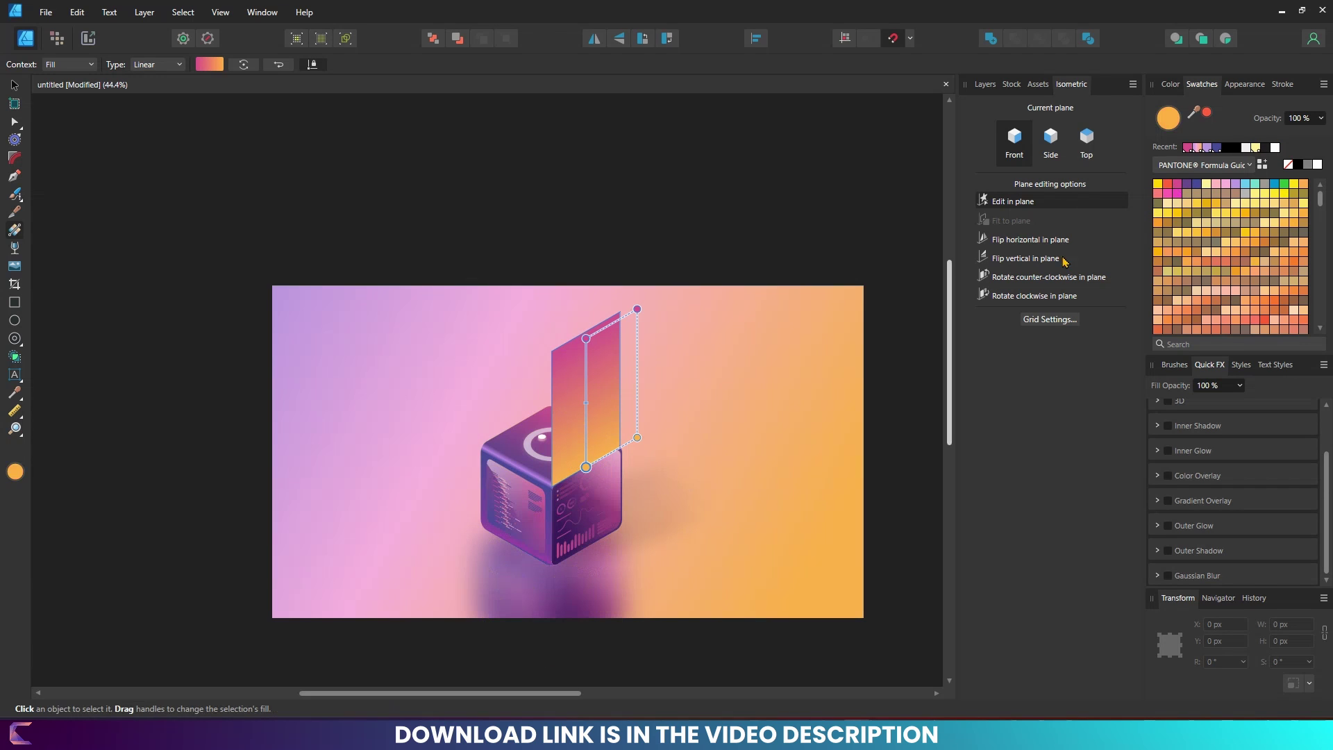
click(1189, 185)
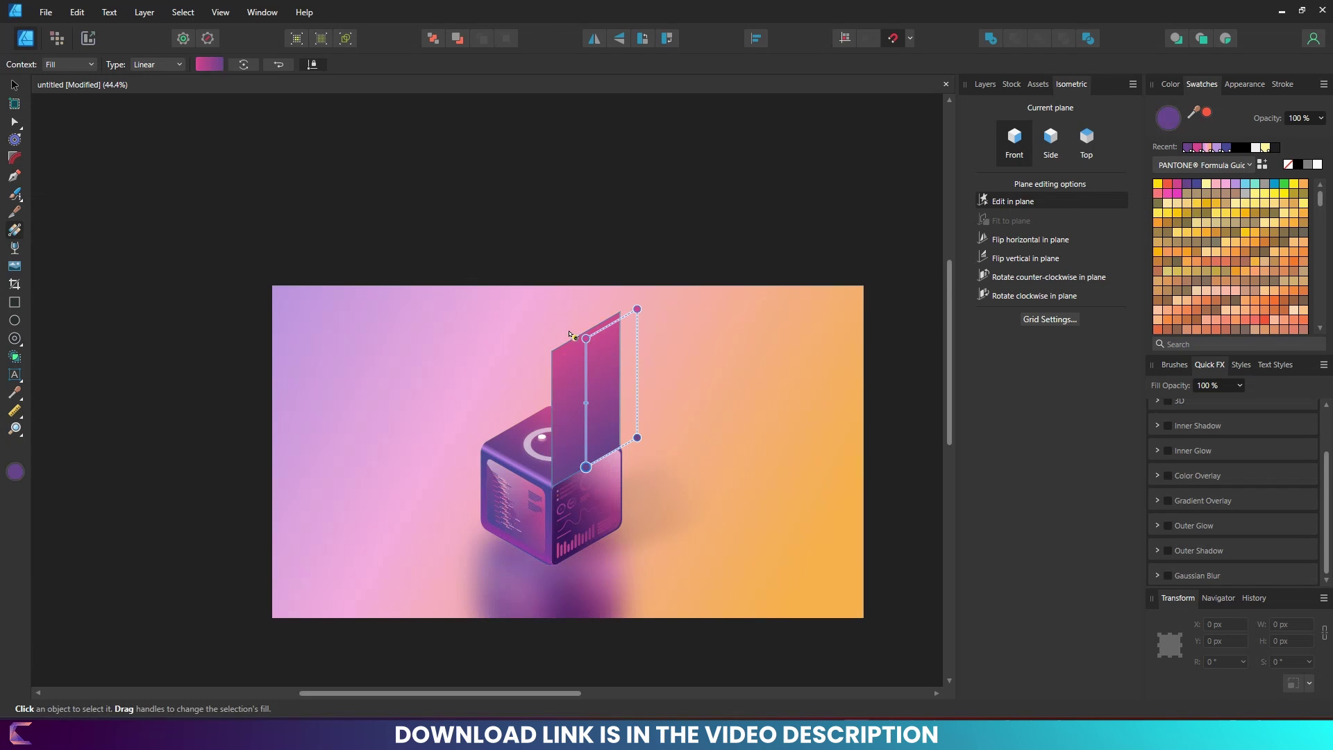
Step: Add a semi-transparent middle stop to the panel's gradient, undoing an accidental fill removal
click(586, 370)
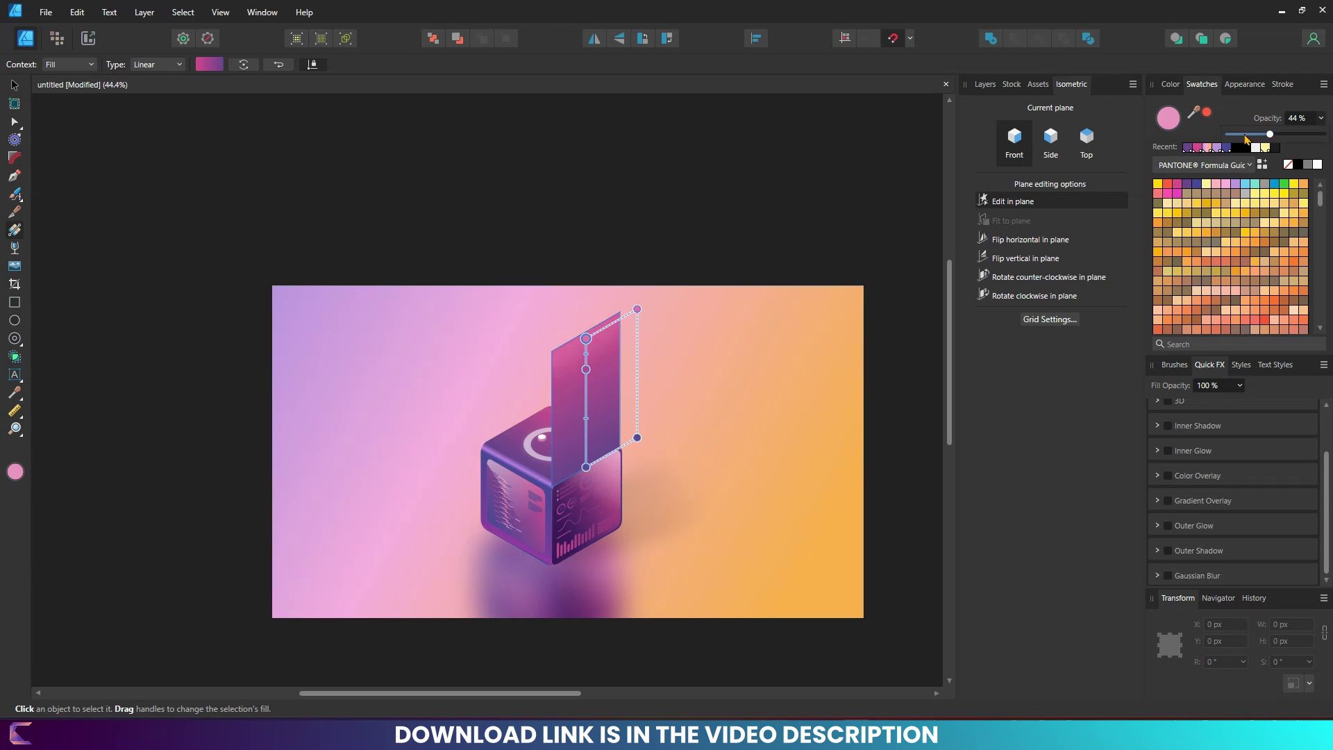
click(586, 370)
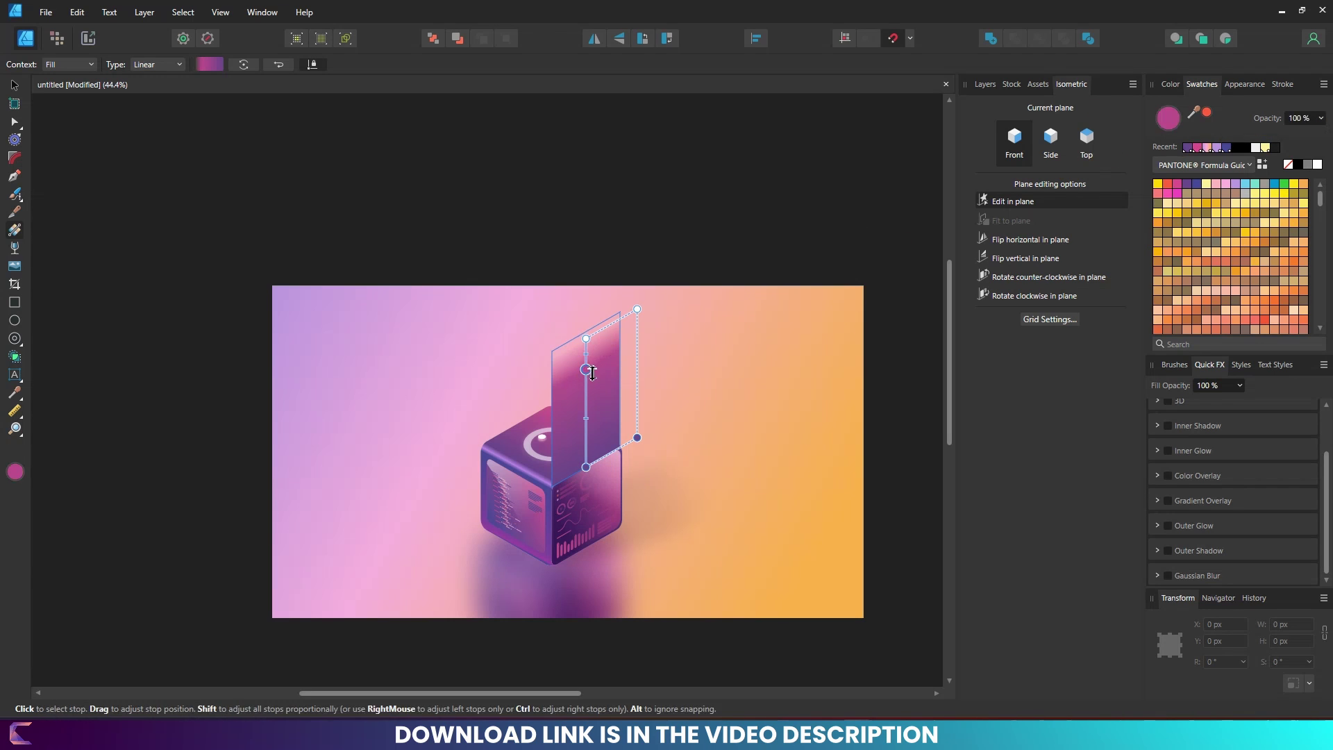
drag(1321, 118, 1277, 143)
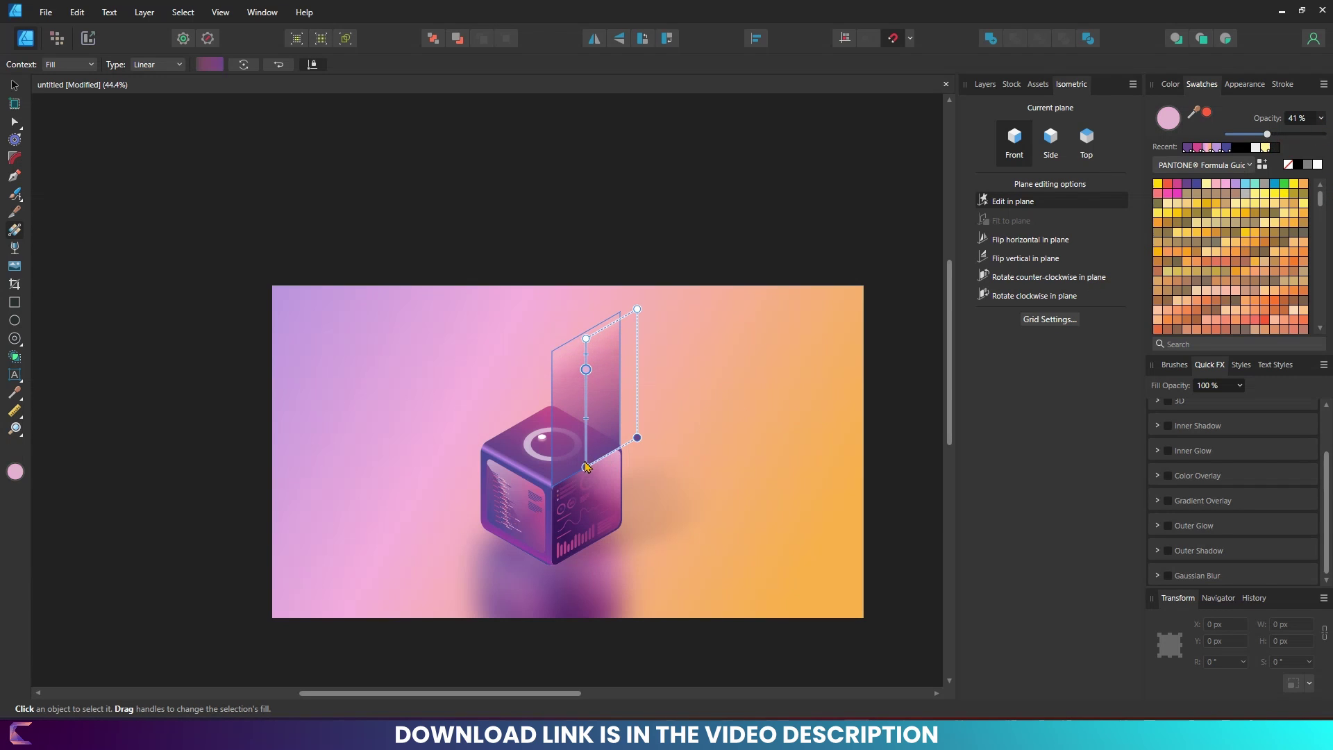
click(586, 468)
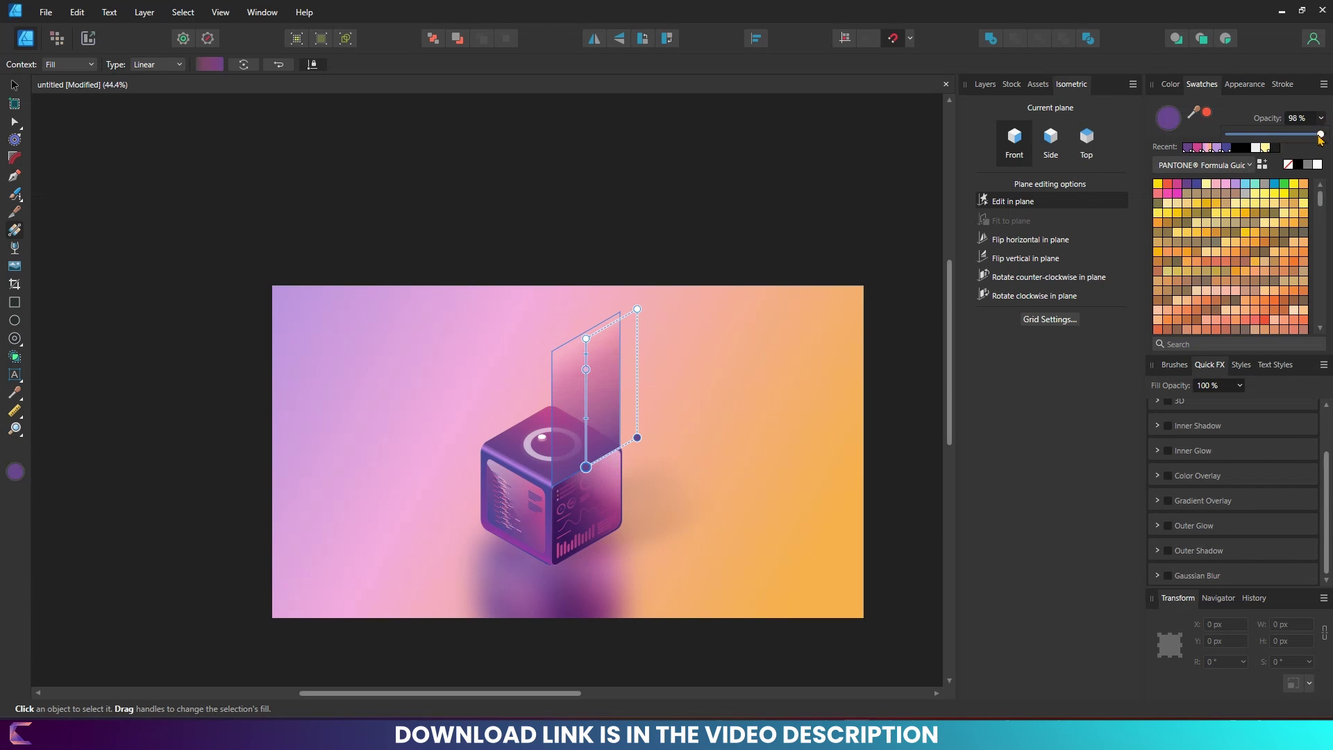
click(891, 337)
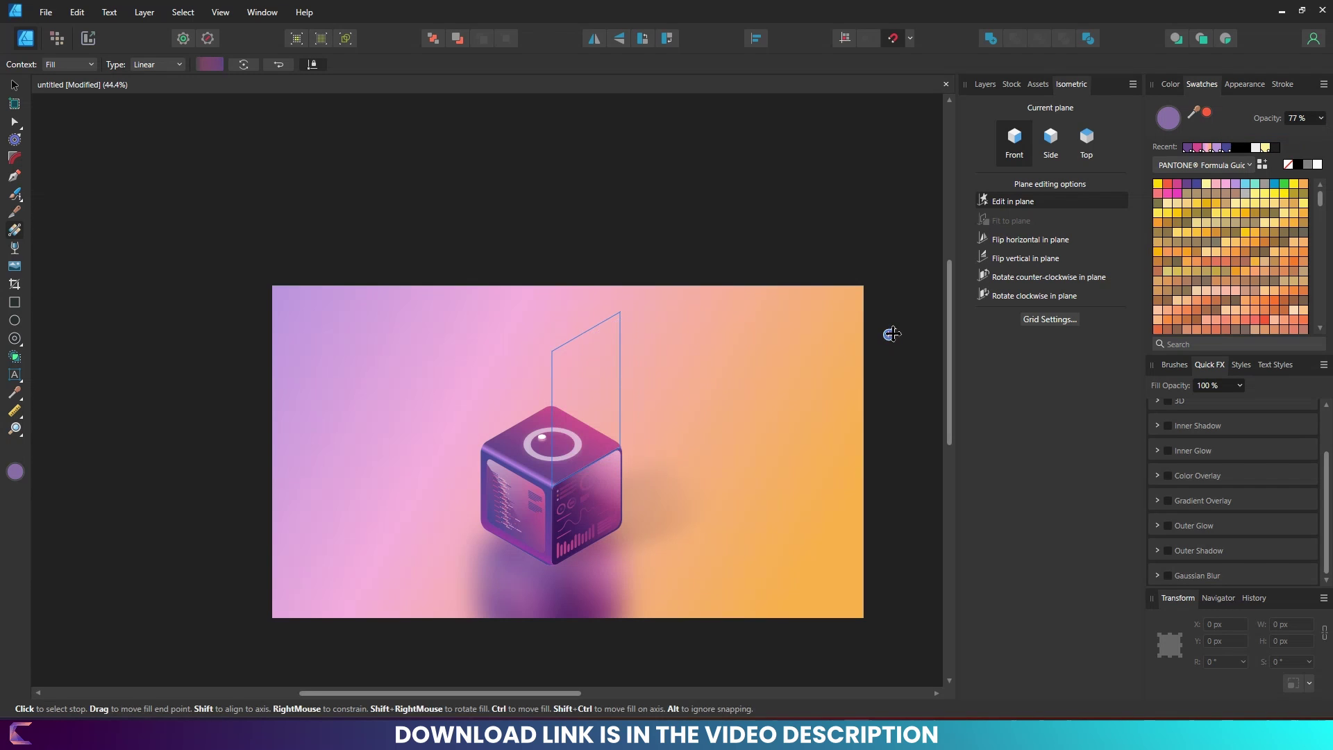
key(ctrl+z)
Step: Select the first glow panel and begin editing its gradient for the side-facing copy
click(14, 86)
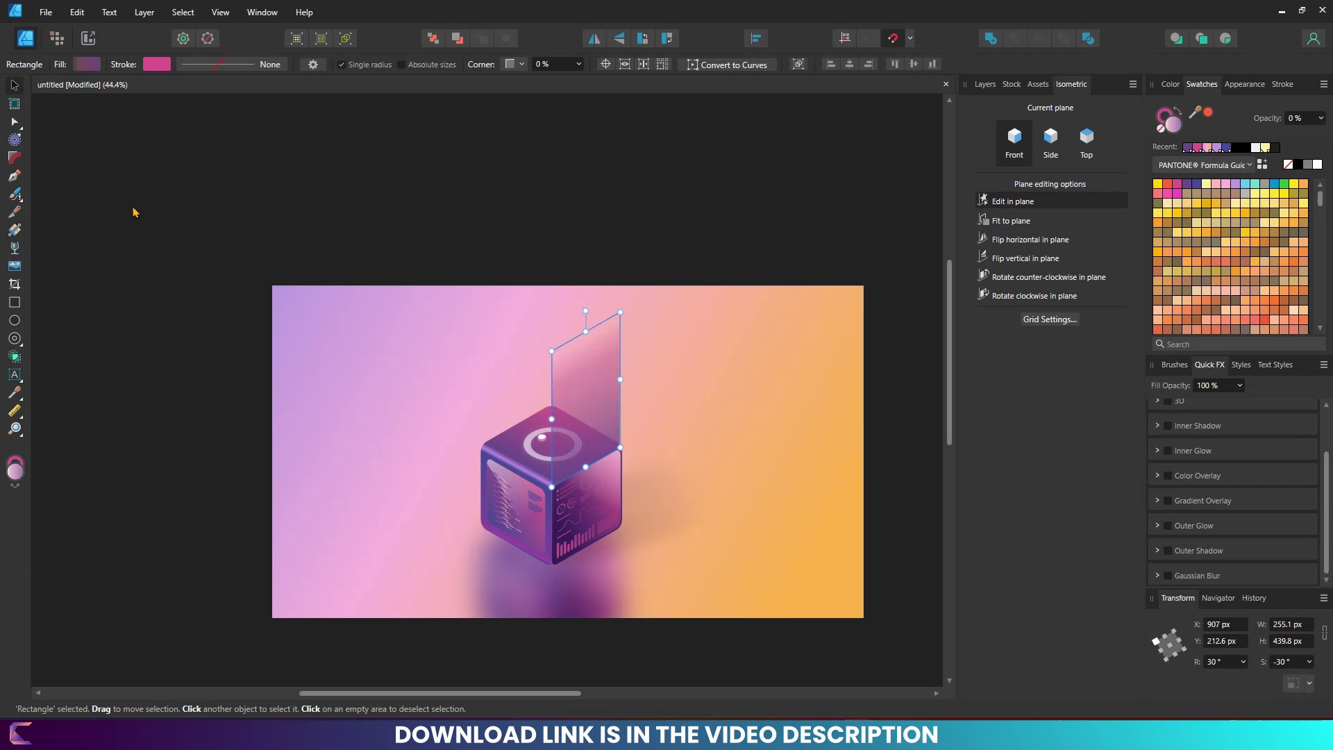
click(638, 300)
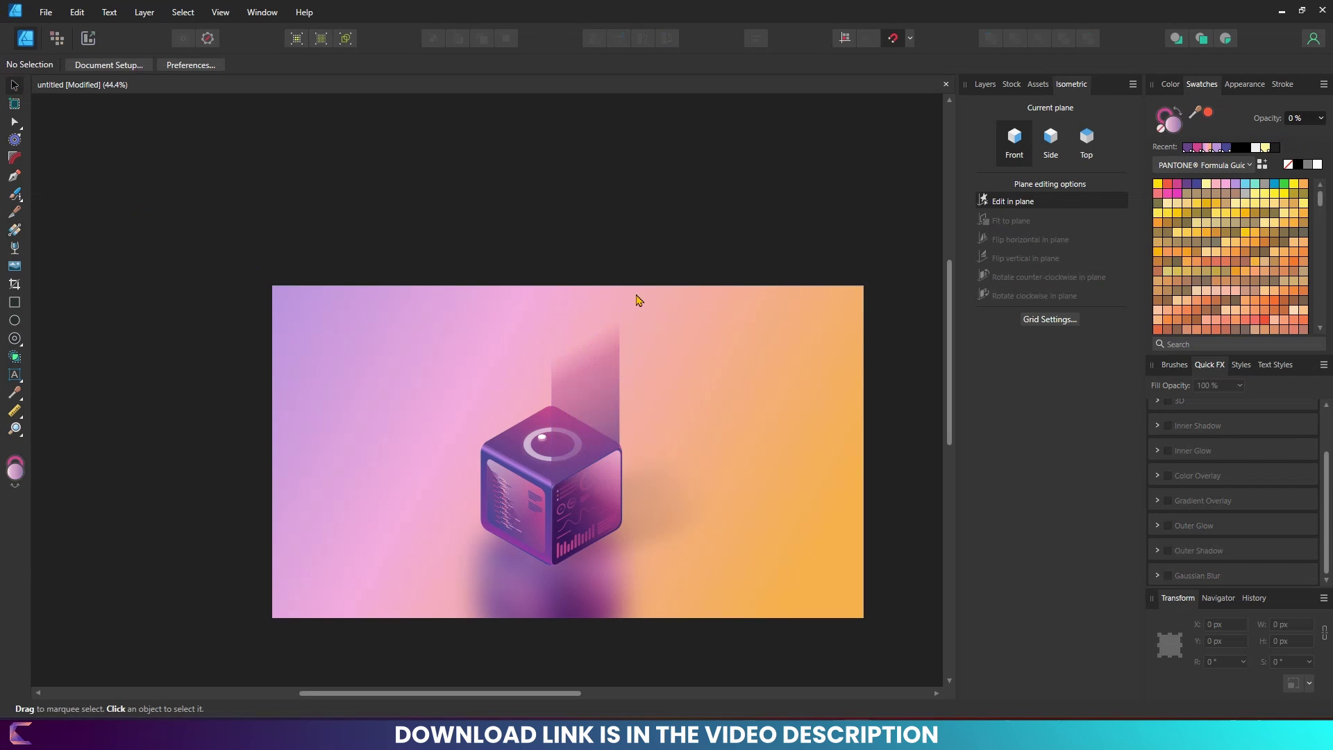
click(610, 383)
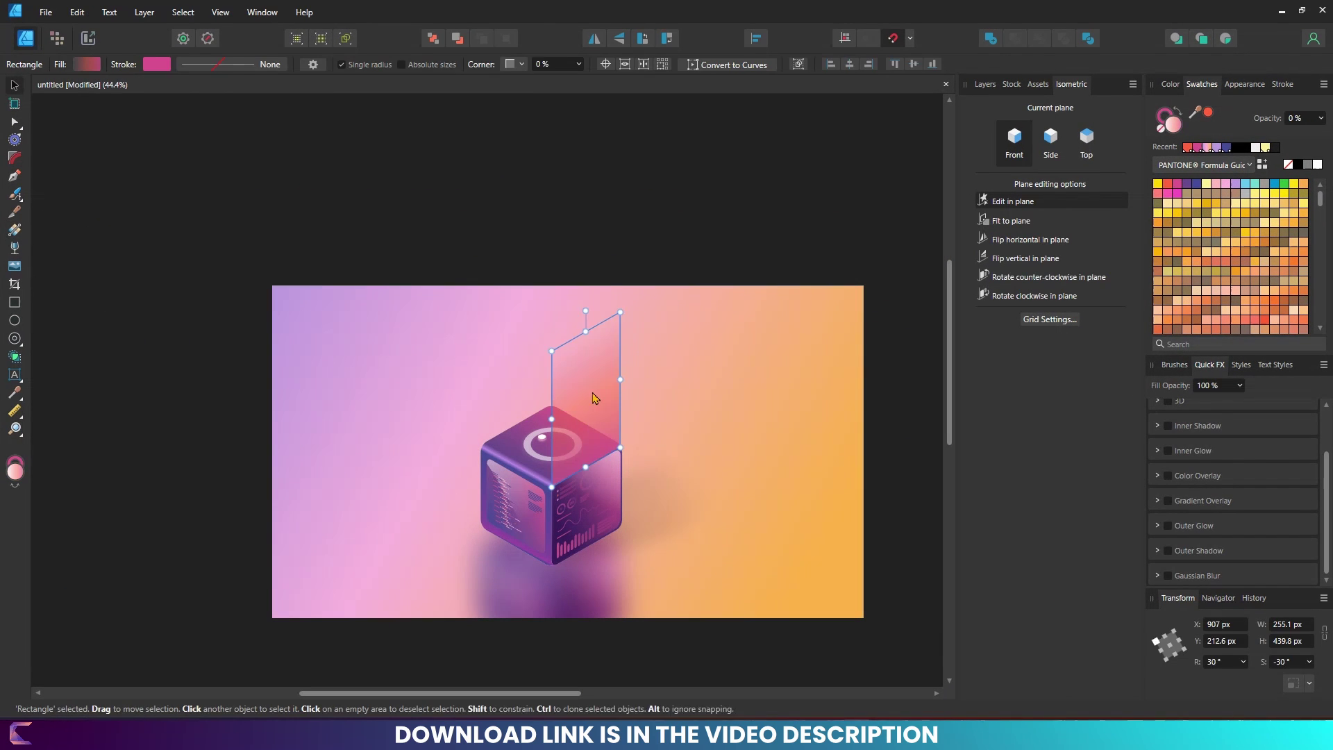
click(14, 228)
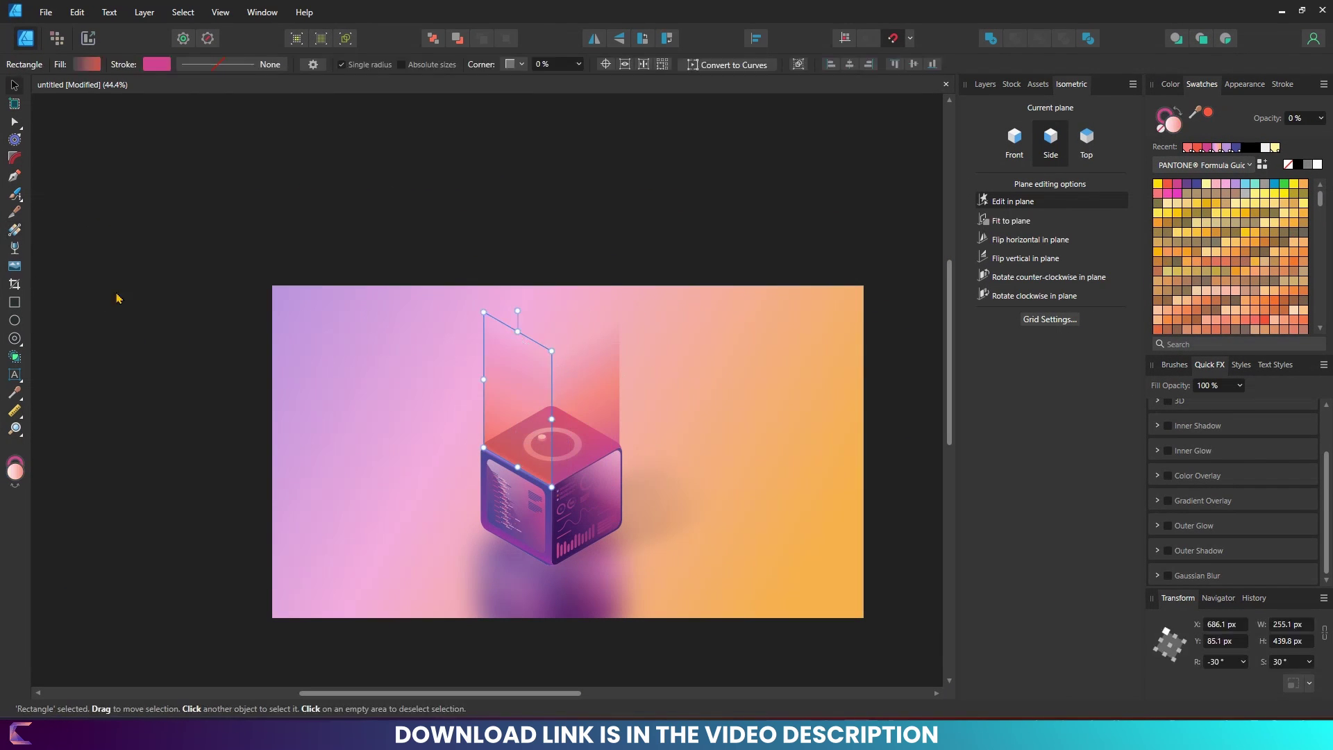